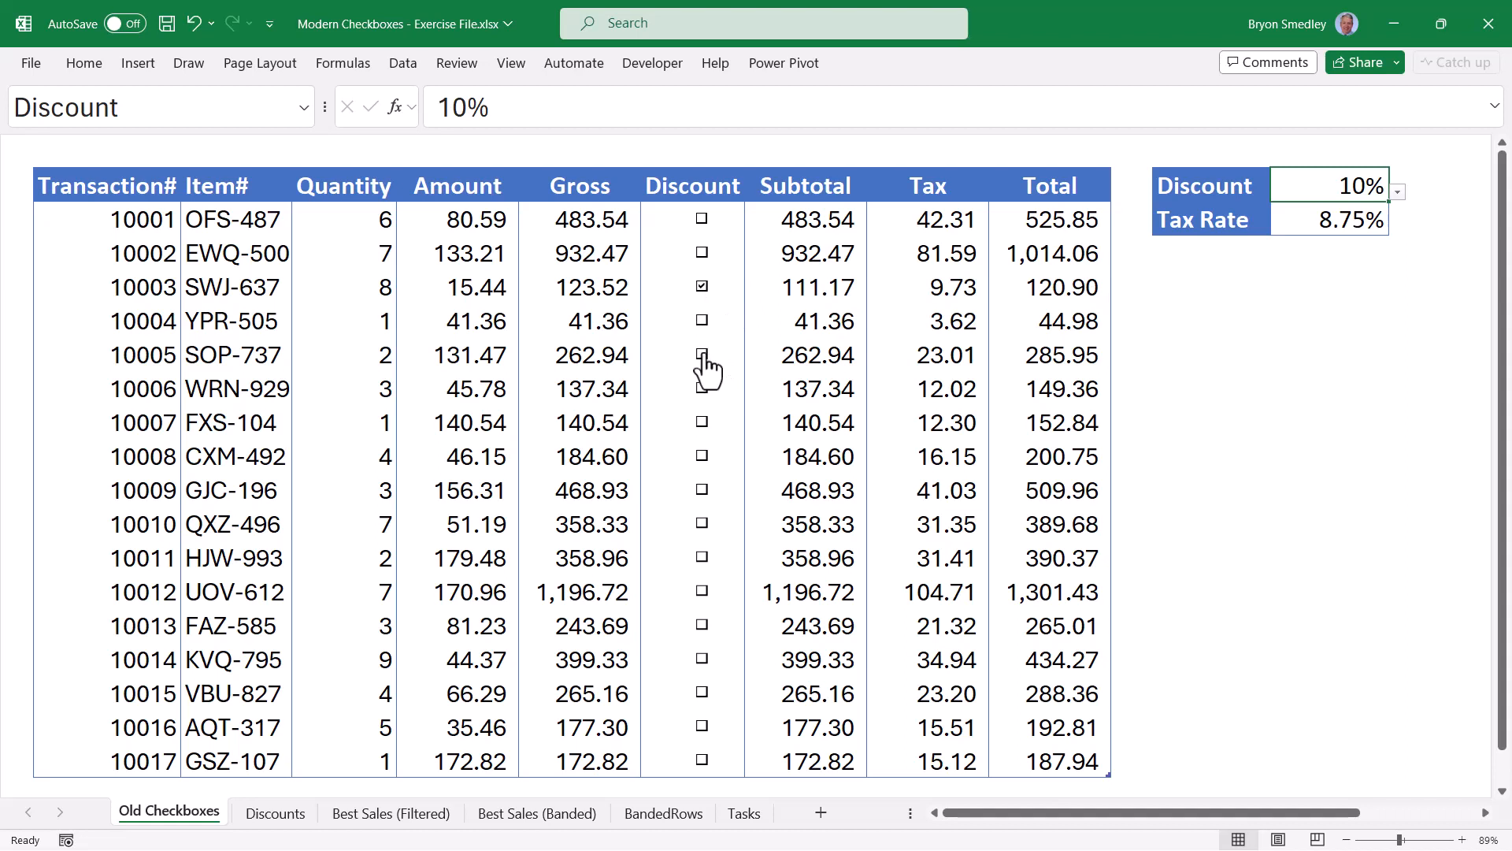
Tick transactions 10005 and 10007, switch the discount to 7.5%, then toggle 10004 and 10006.
click(703, 355)
click(703, 423)
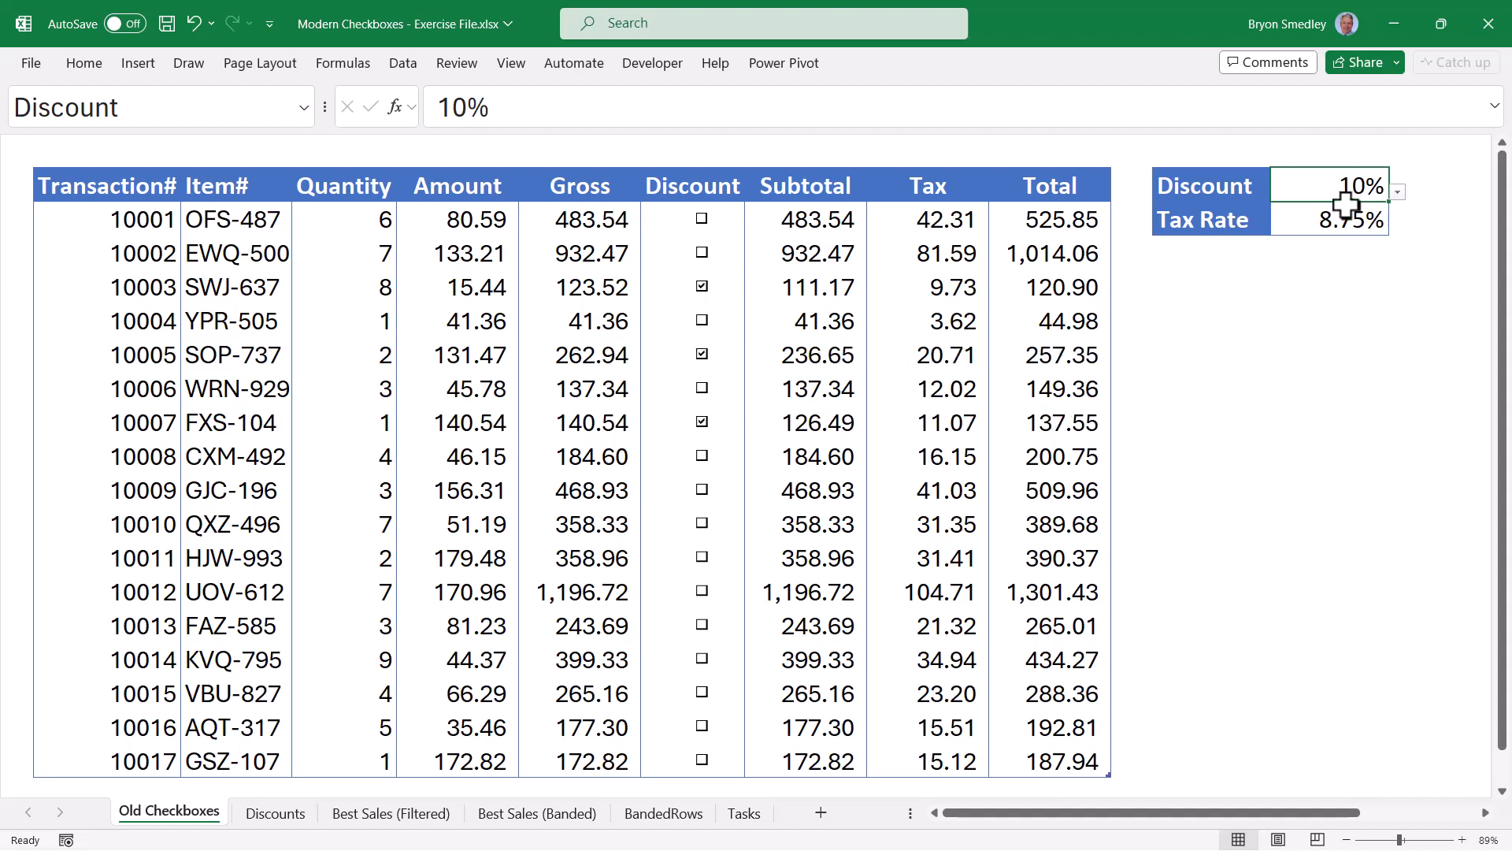
click(1398, 192)
click(1337, 246)
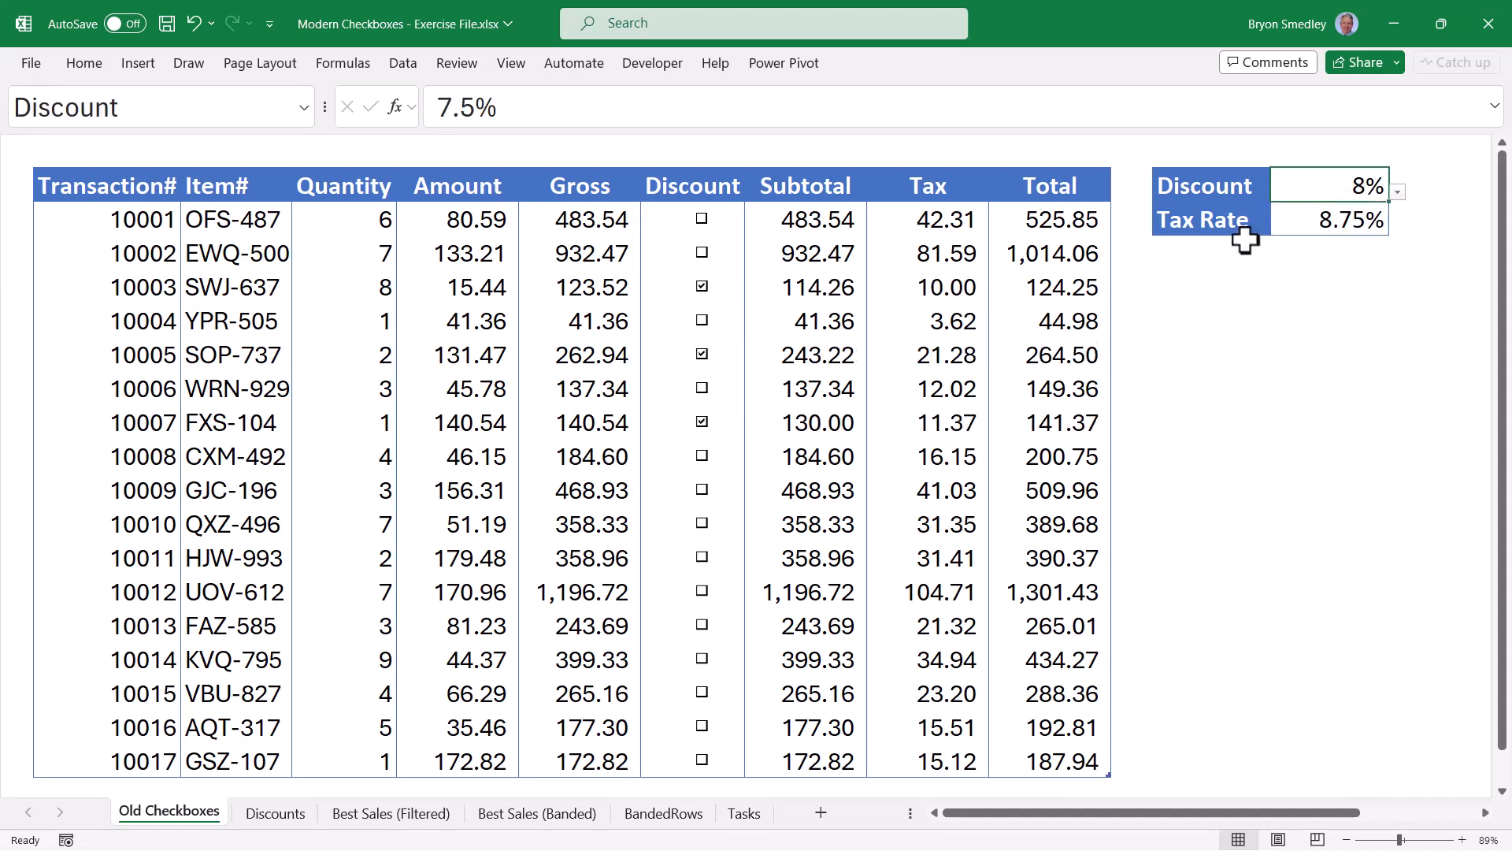
click(702, 421)
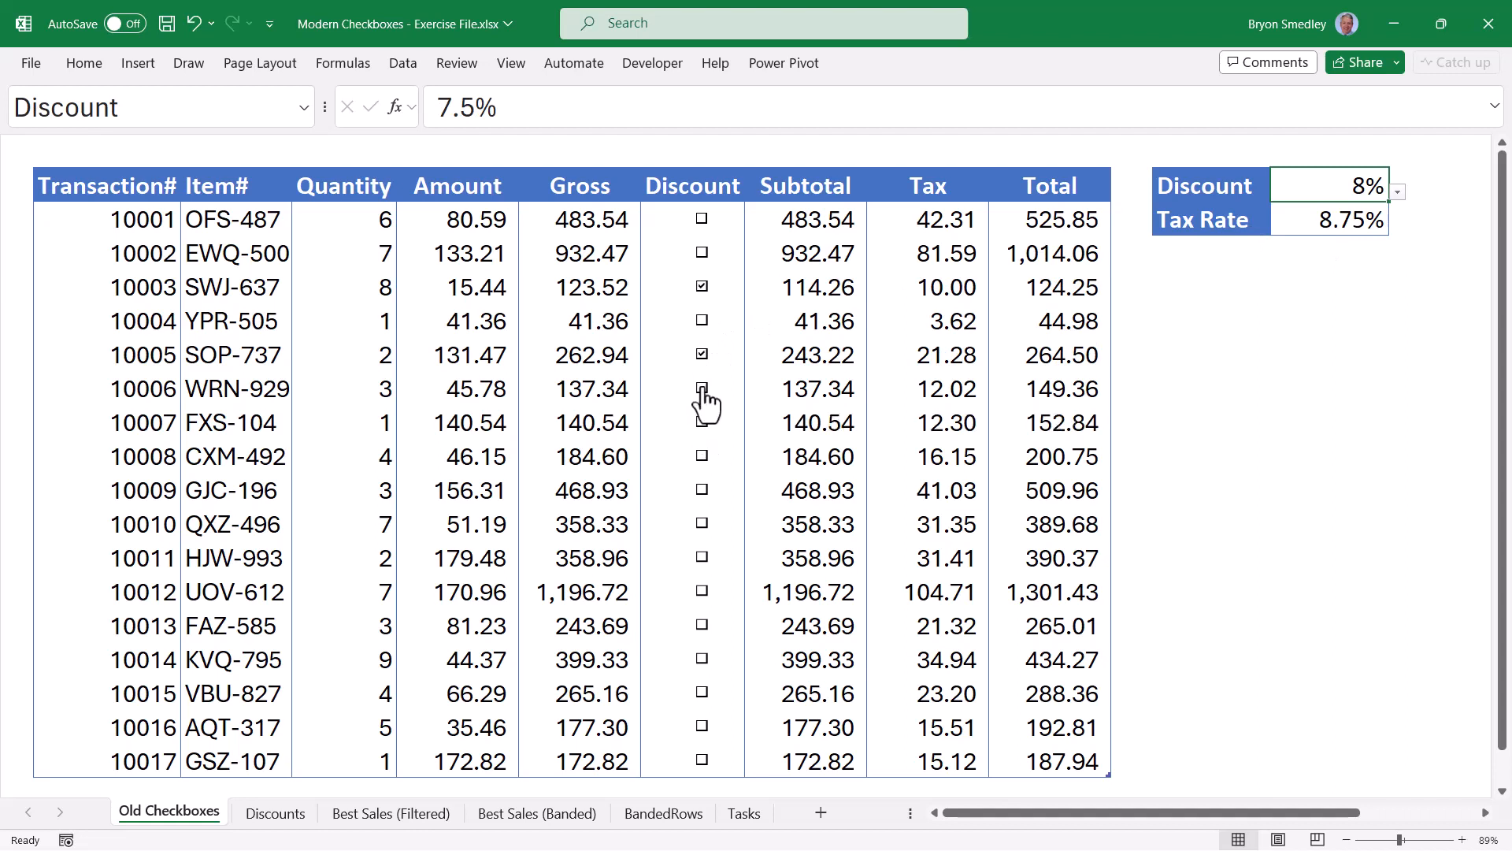
click(703, 388)
click(702, 355)
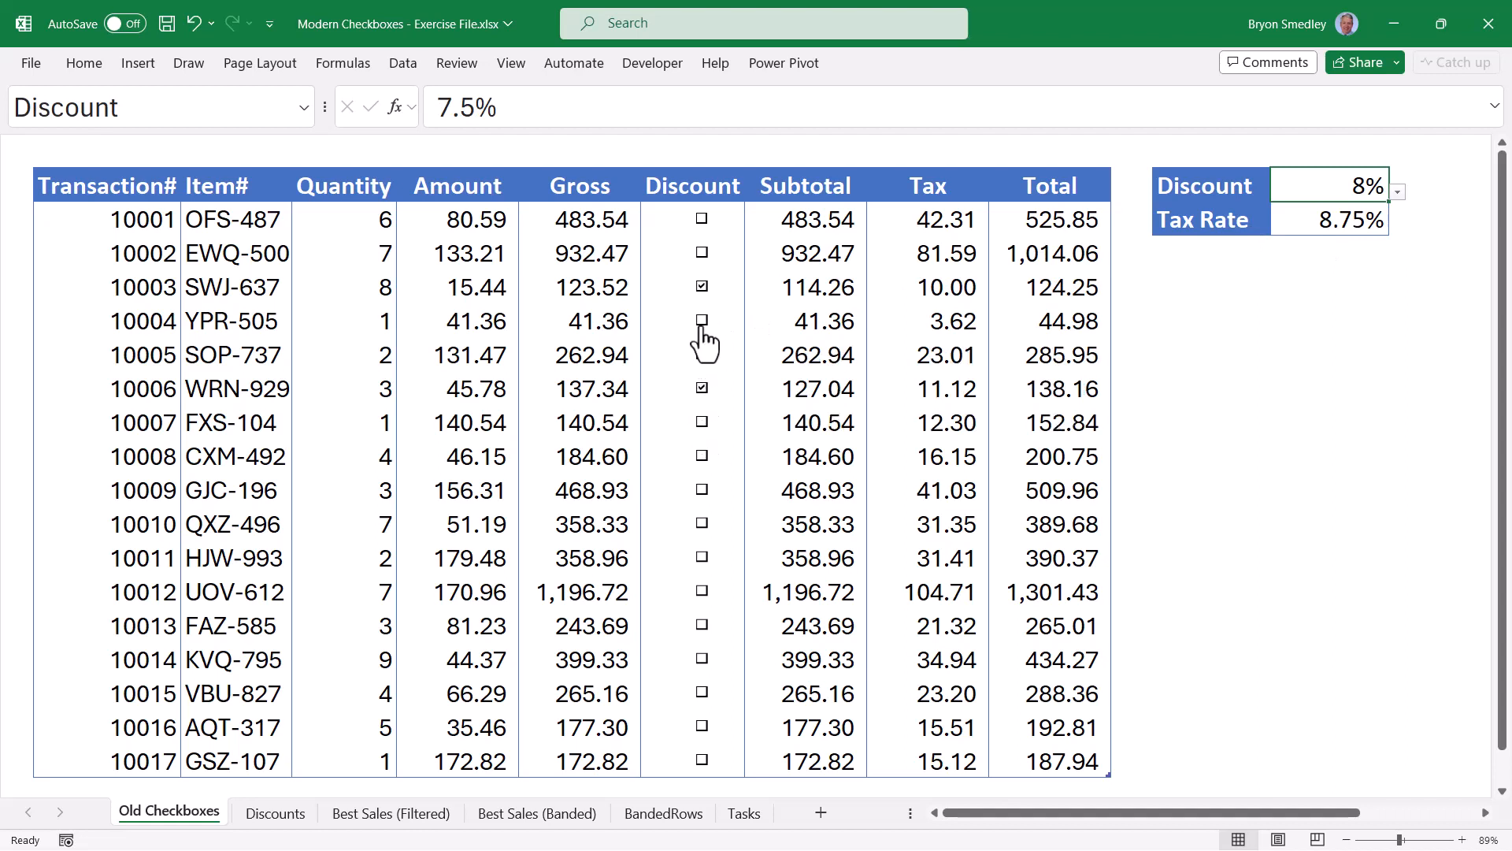
click(703, 329)
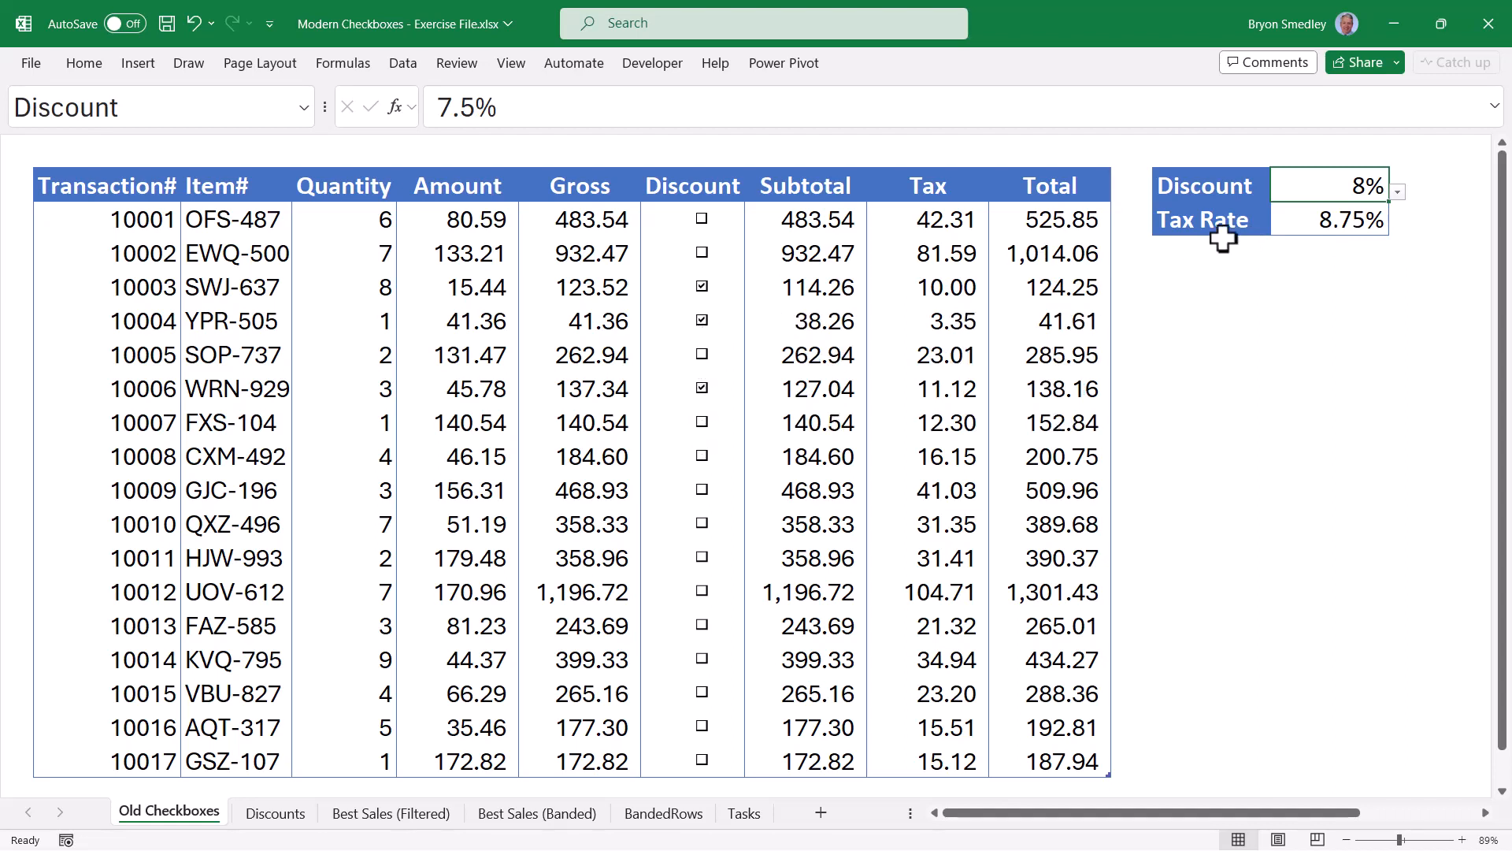
Reset the discount to 10% and leave only transactions 10005 and 10007 ticked.
click(1398, 192)
click(1375, 261)
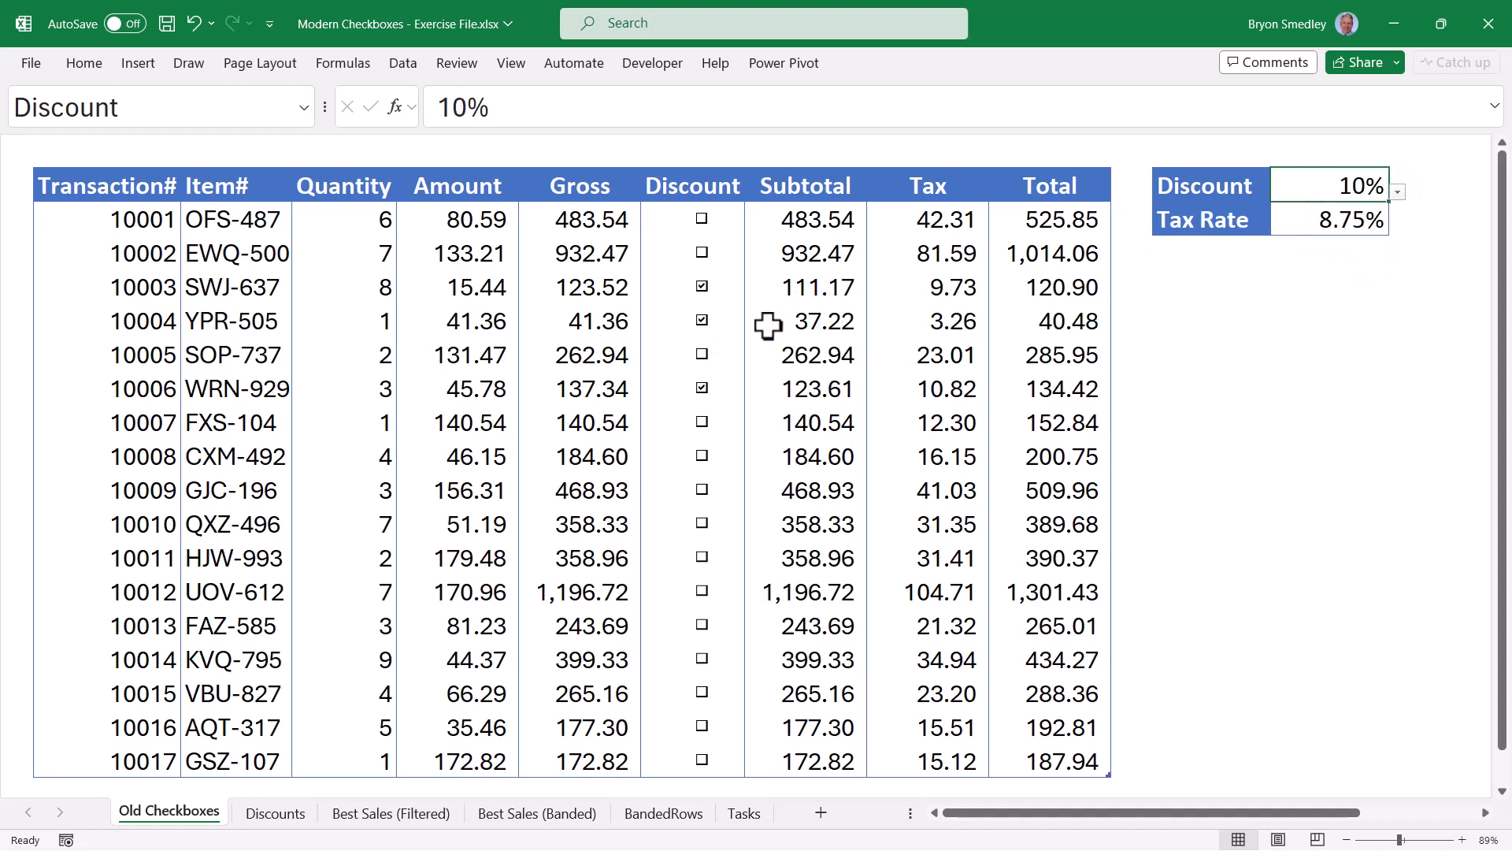
click(703, 424)
click(702, 388)
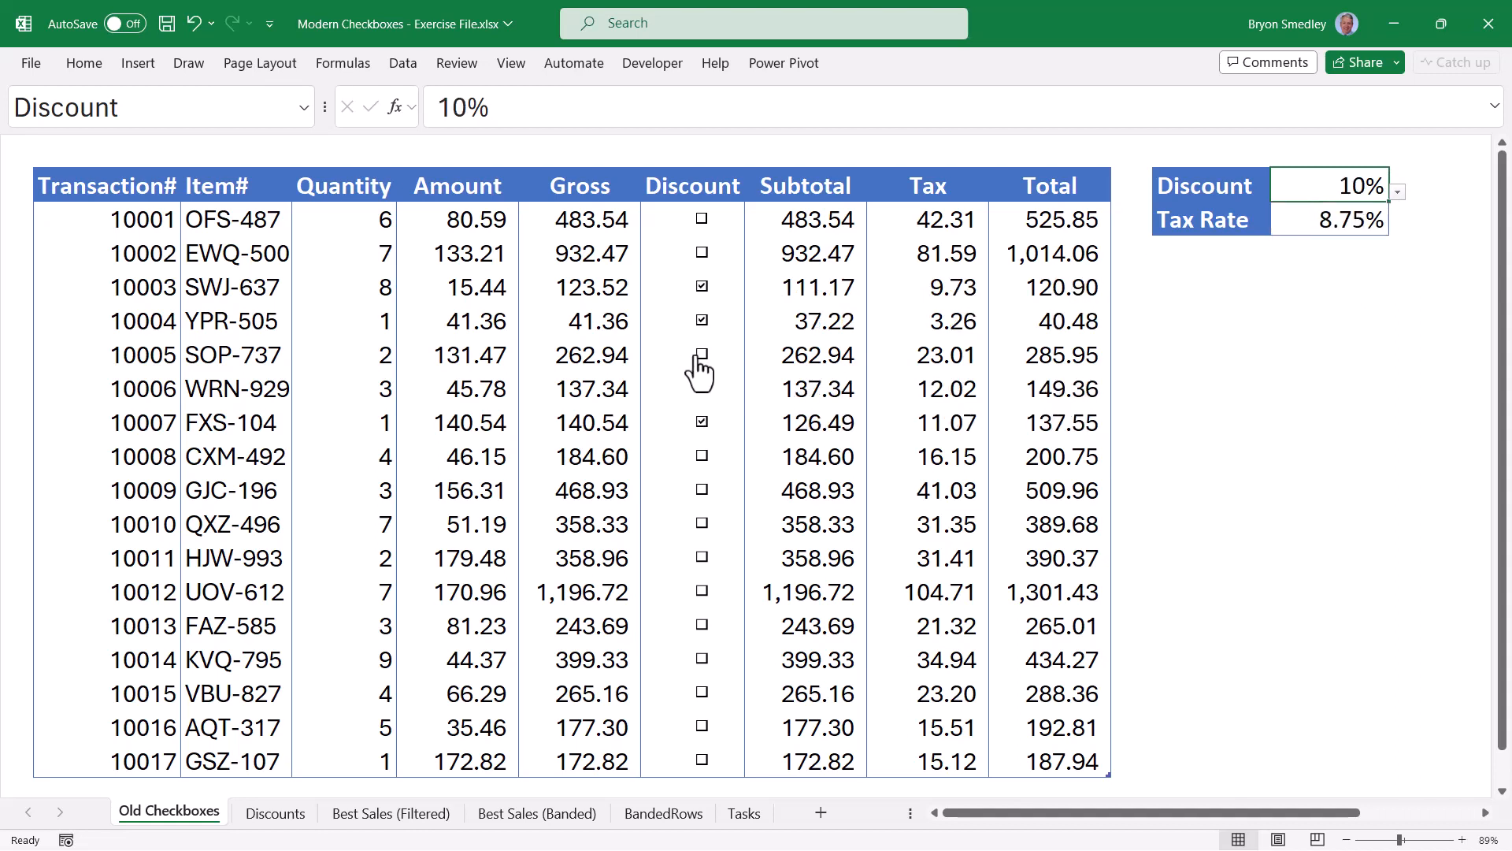
click(703, 355)
click(702, 321)
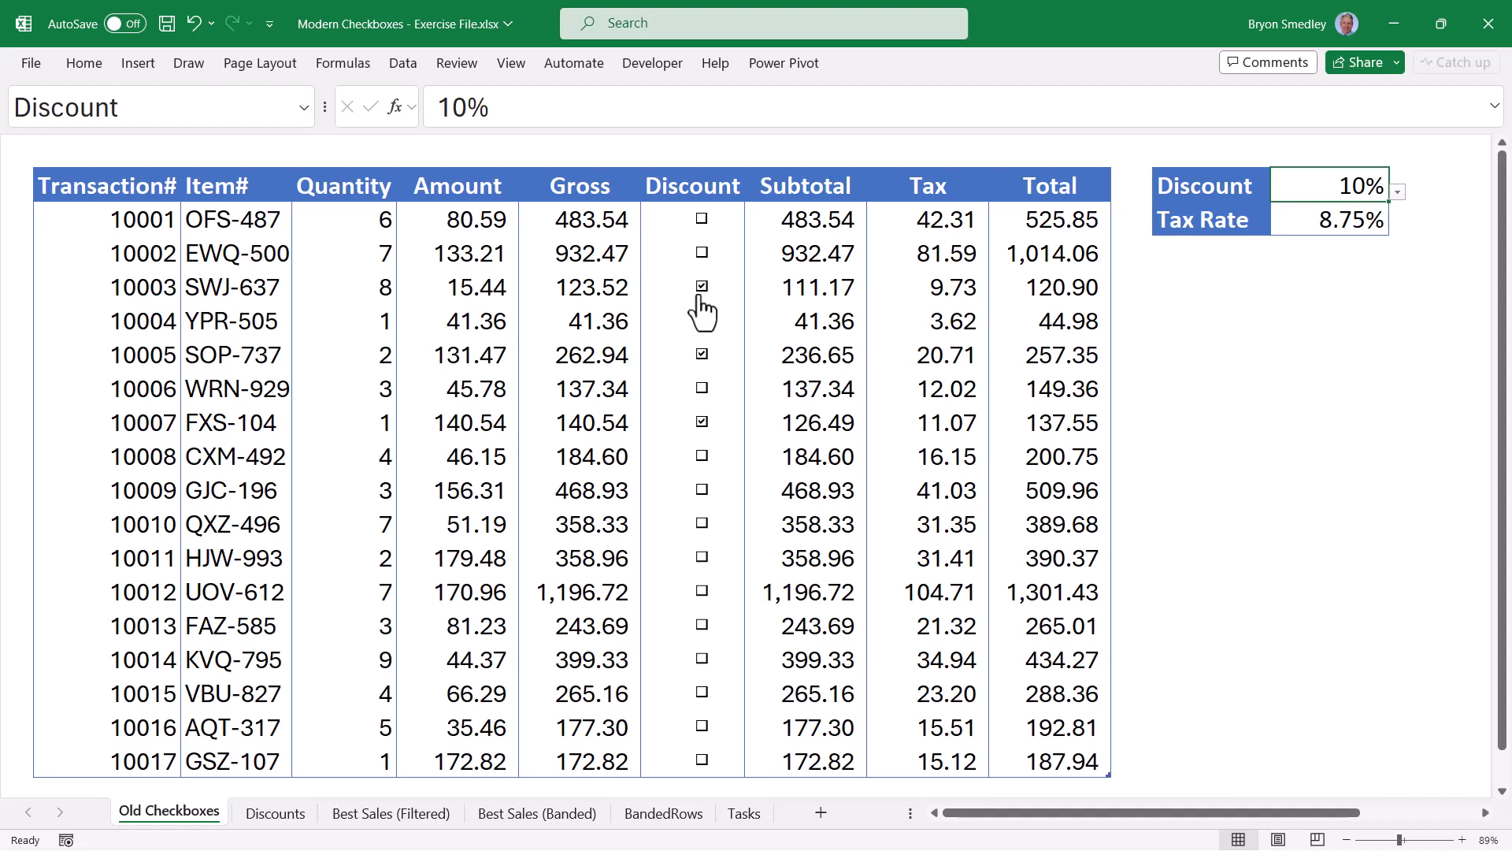
On the Discounts sheet, toggle the discount checkboxes for transactions 10002, 10005, 10007 and 10009.
click(268, 813)
click(694, 252)
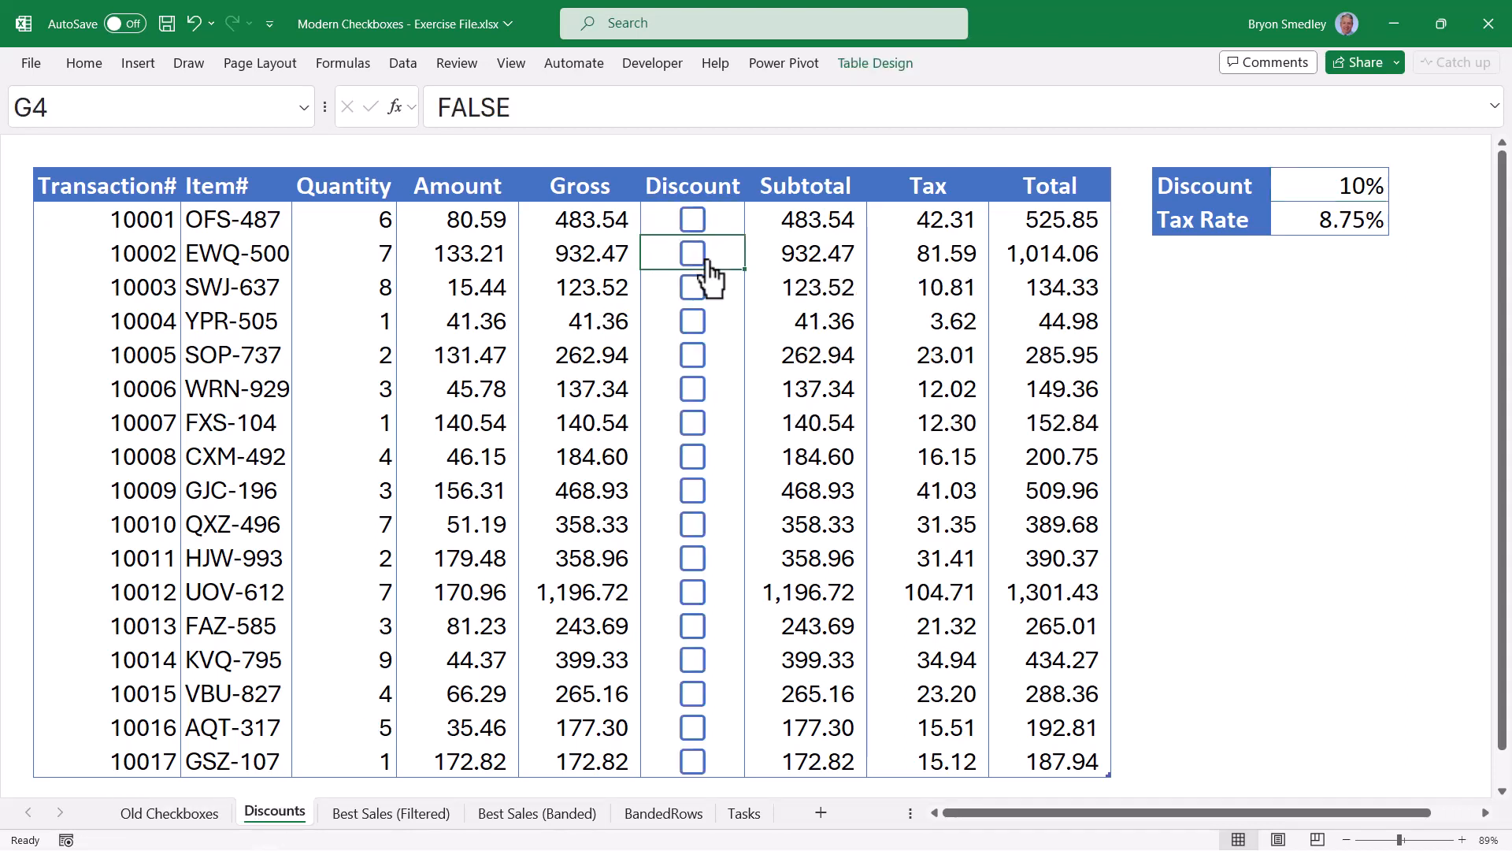
click(701, 357)
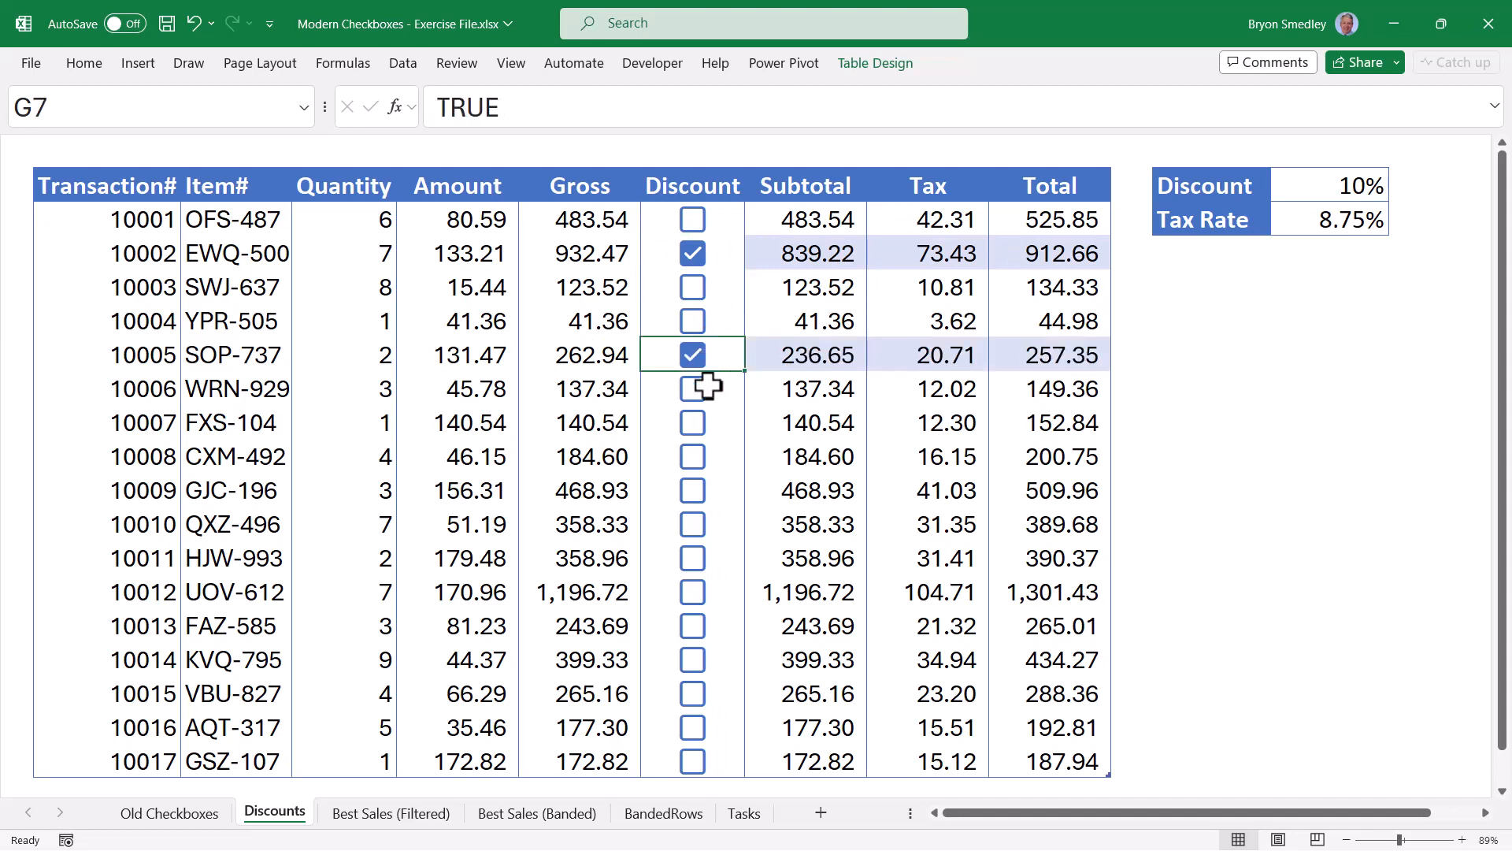
click(694, 424)
click(693, 496)
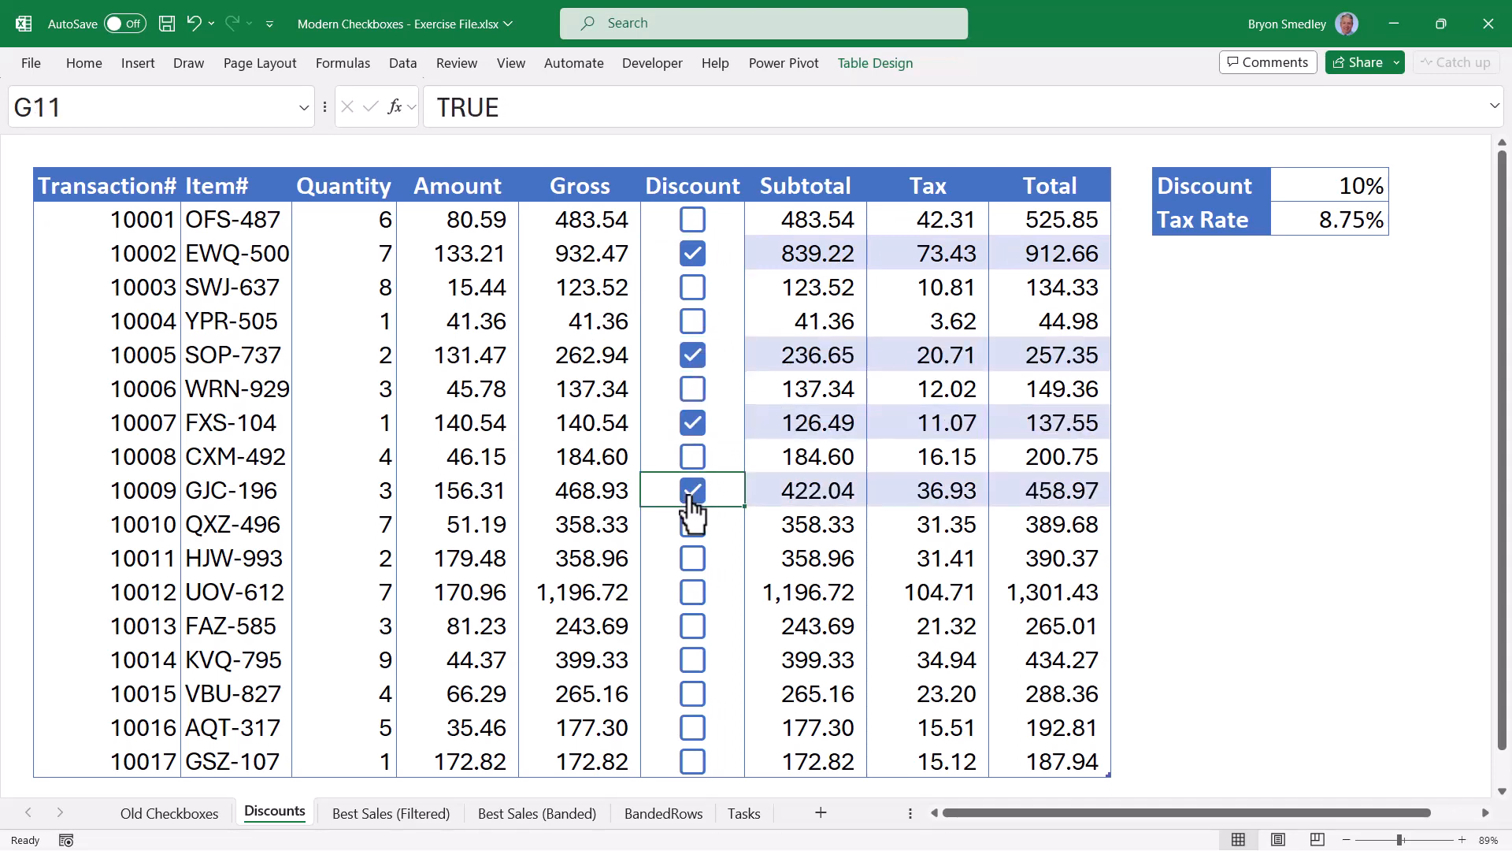
click(691, 496)
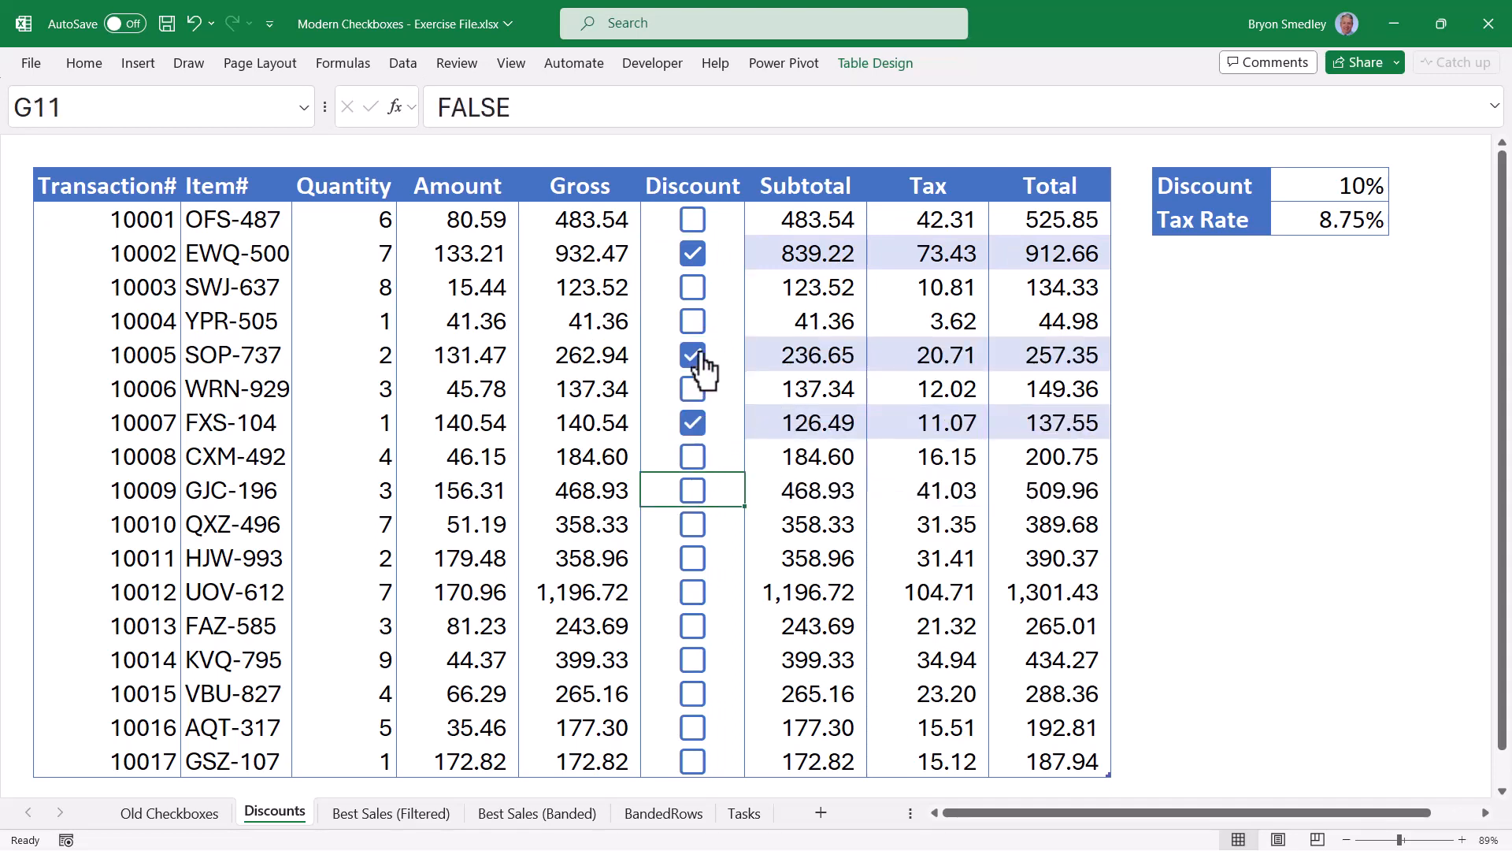
click(700, 359)
click(701, 359)
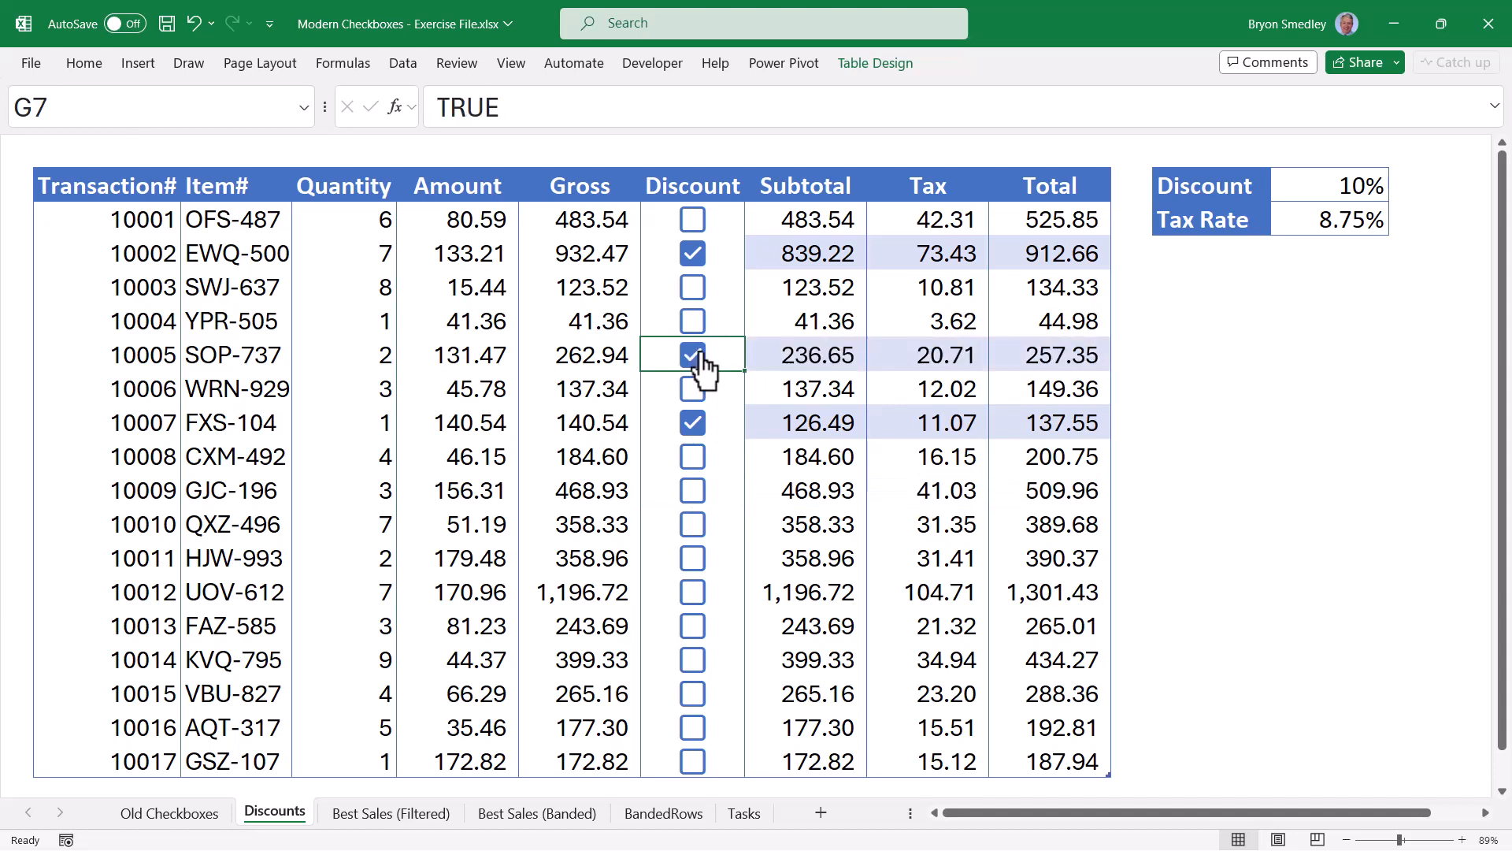
Tick 10003, 10009, 10013 and 10014, and clear 10002, 10007 and 10005.
click(689, 293)
click(693, 254)
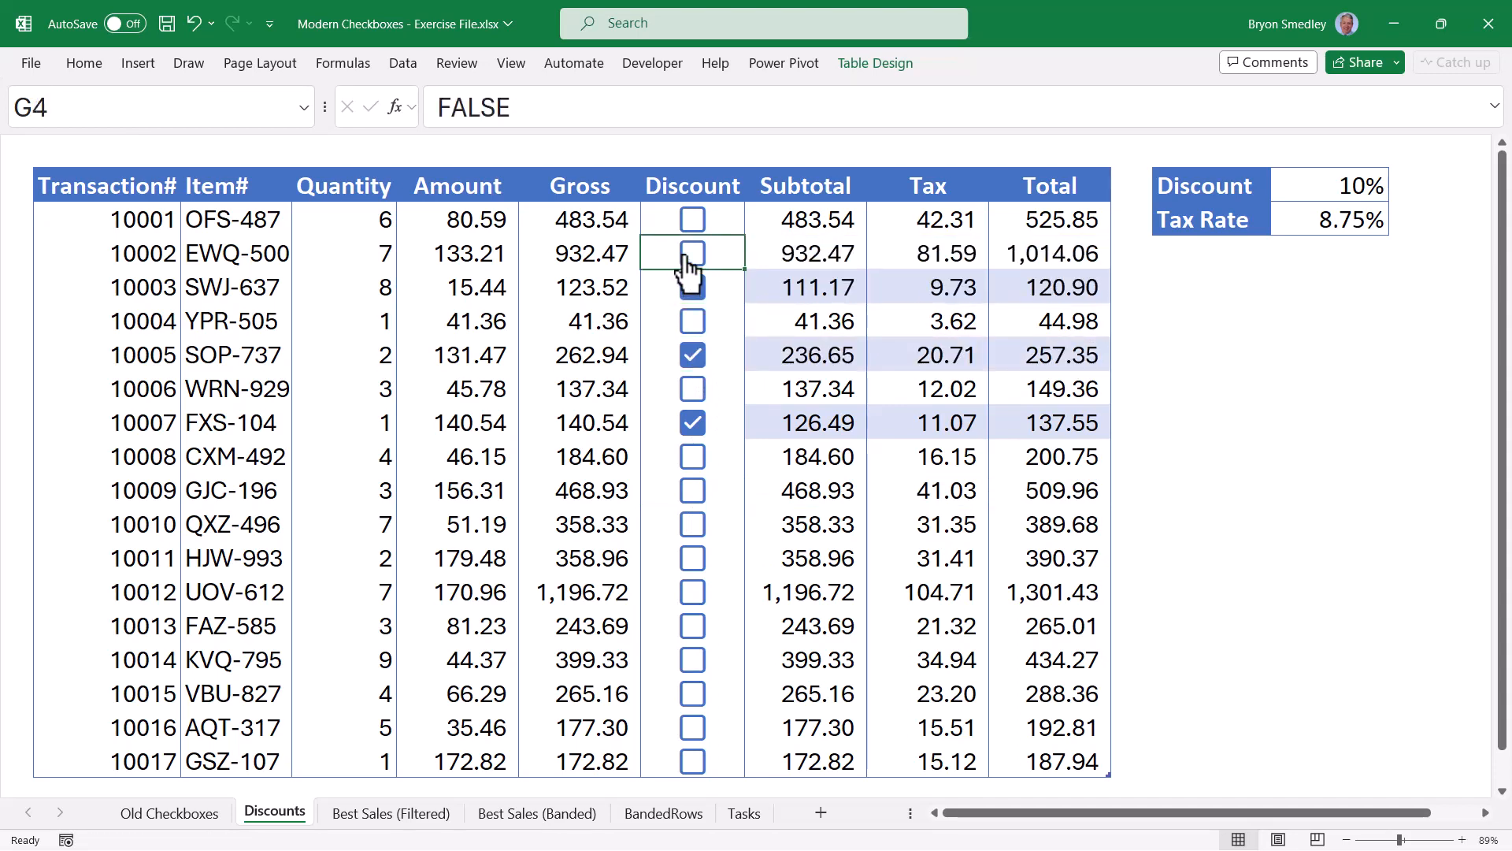
click(691, 495)
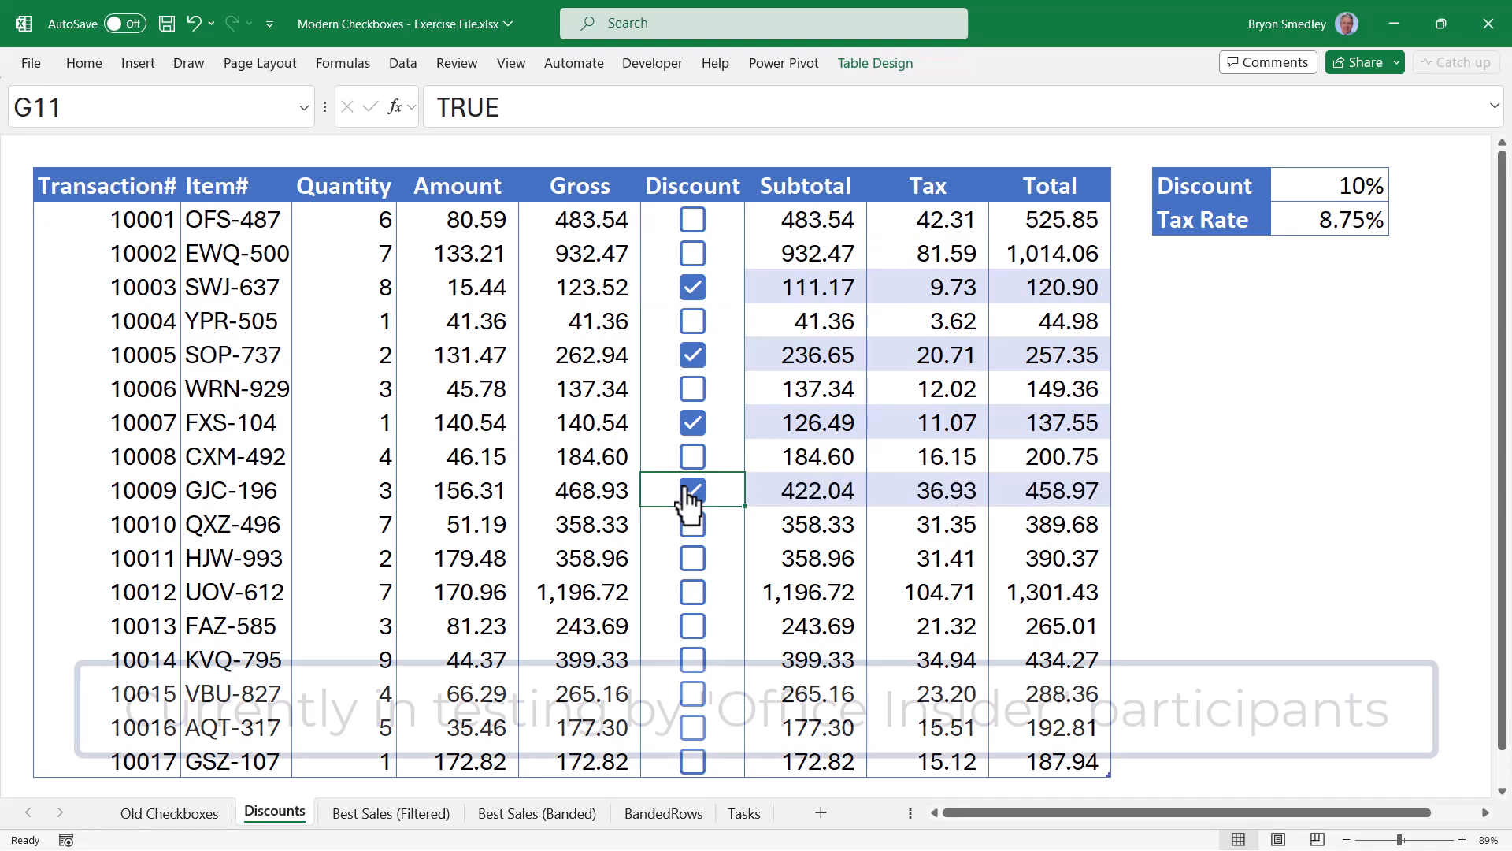
click(692, 630)
click(692, 630)
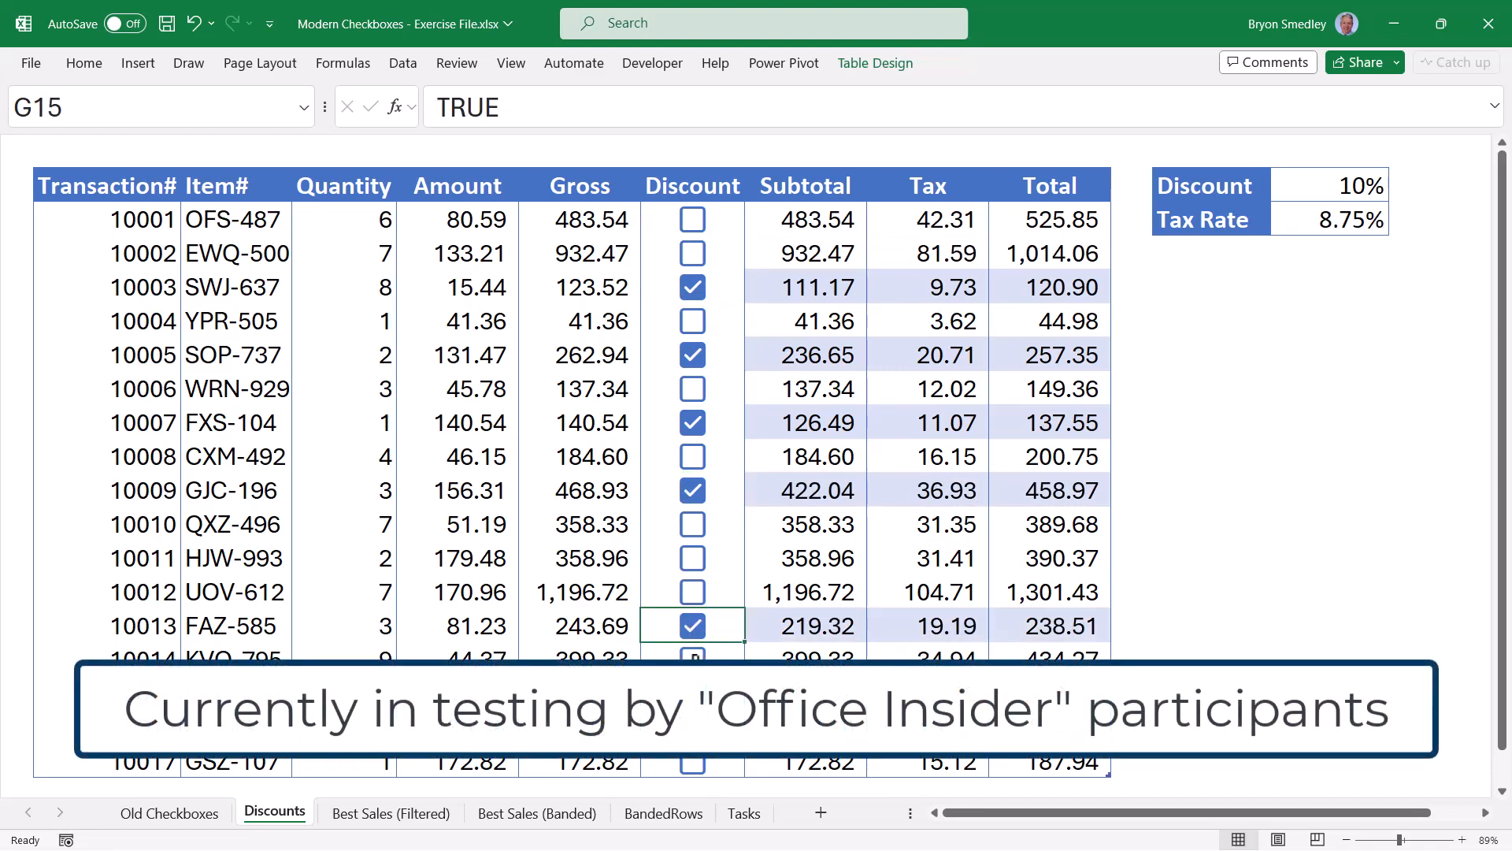
click(693, 656)
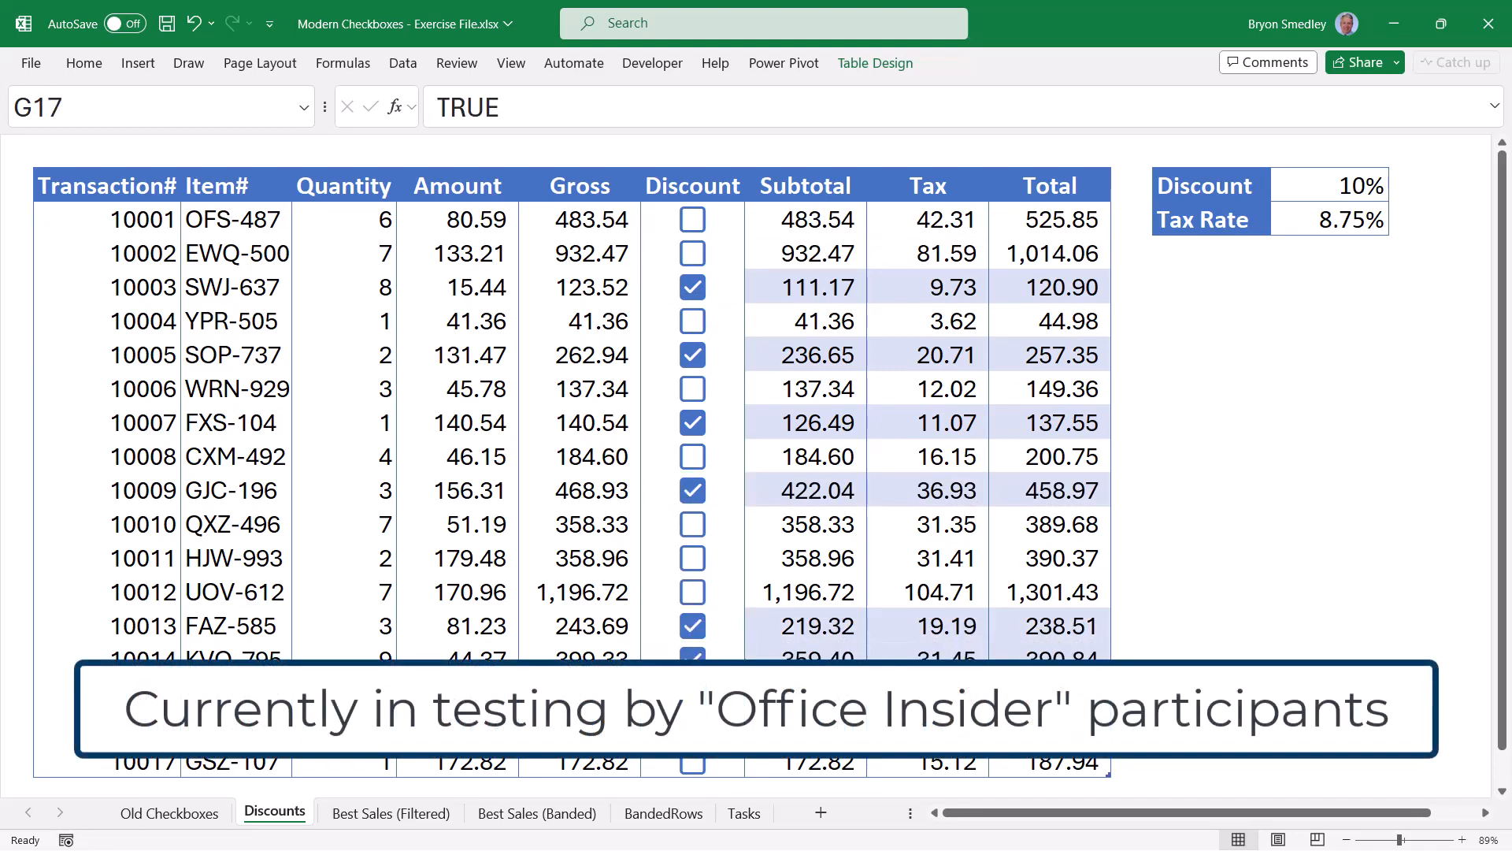
click(692, 423)
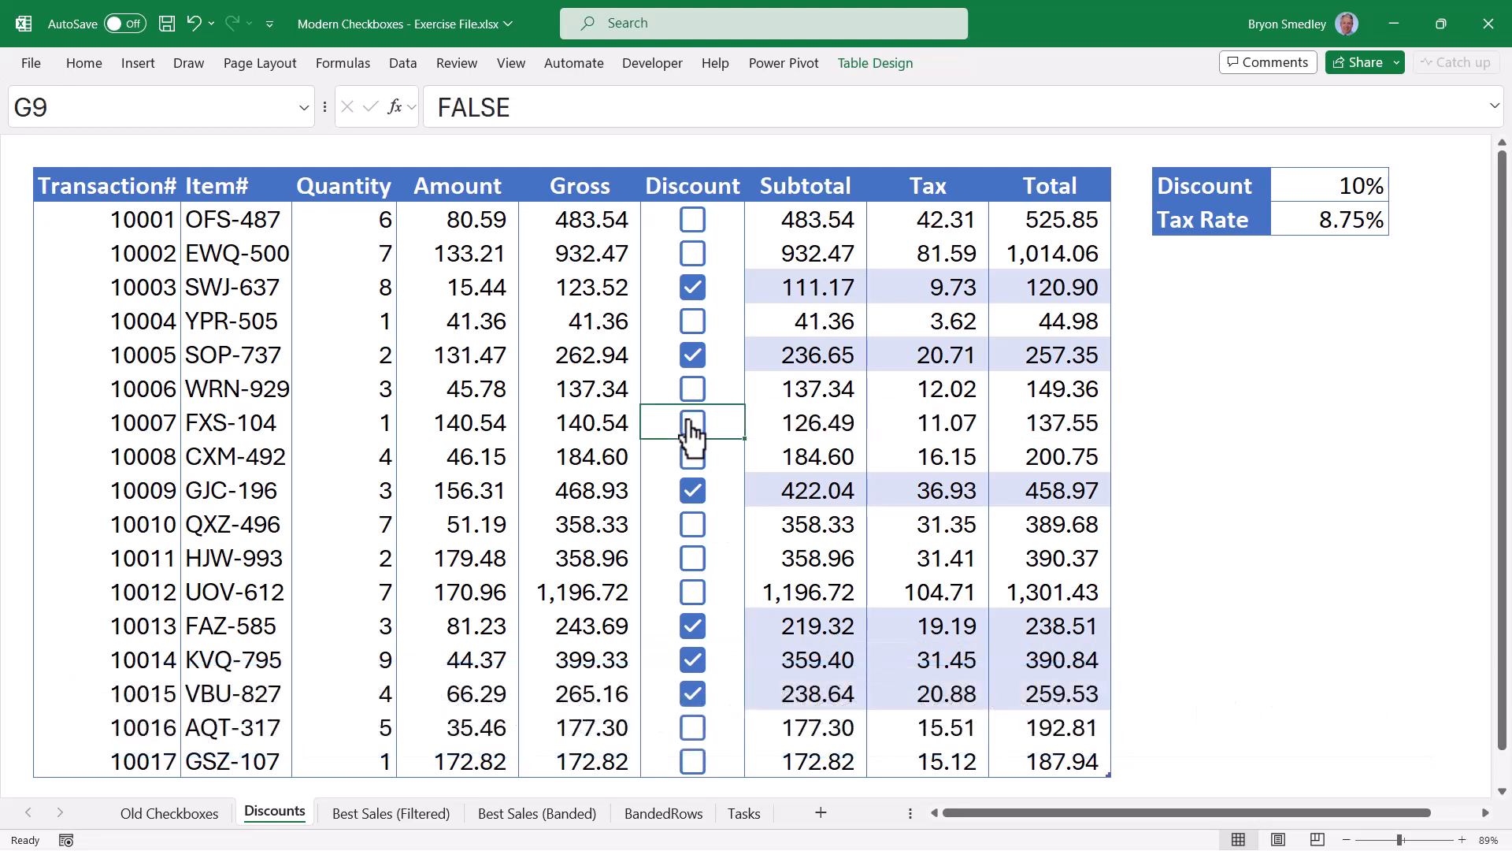
click(694, 355)
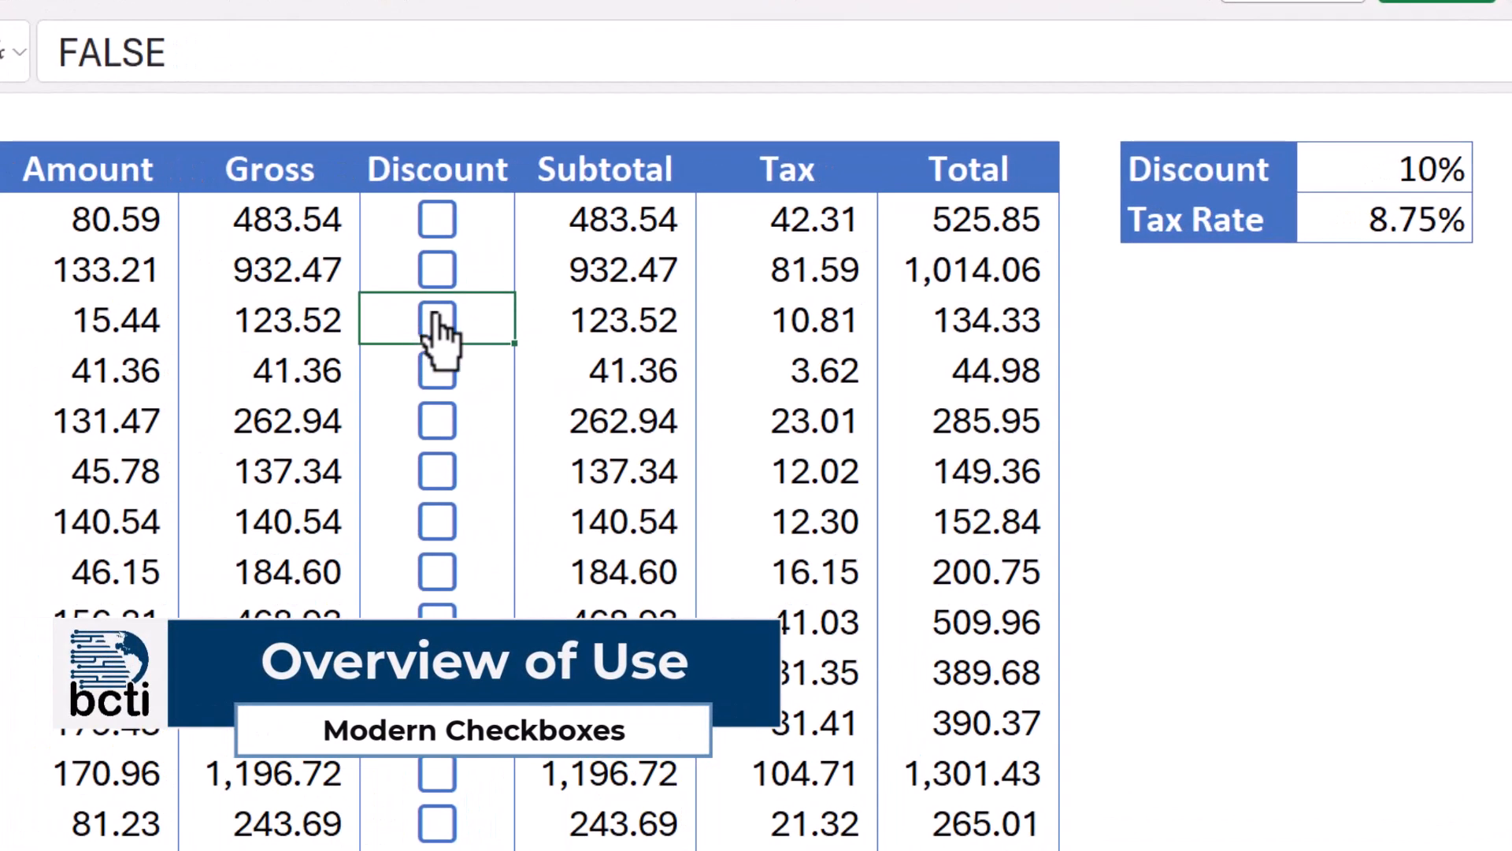
Tick and then untick the discount checkbox for transaction 10003.
click(692, 287)
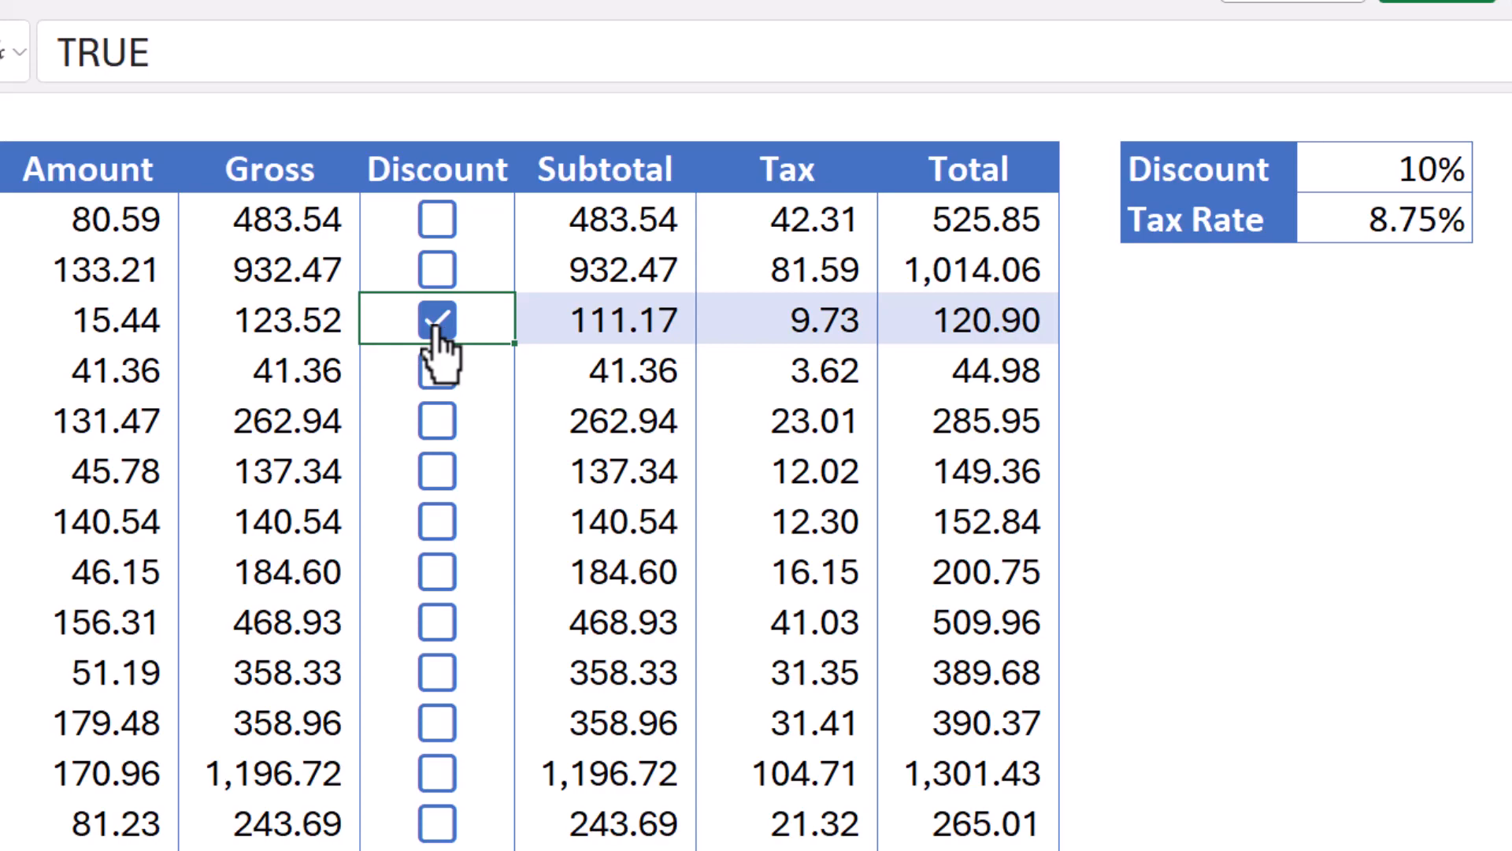
click(436, 325)
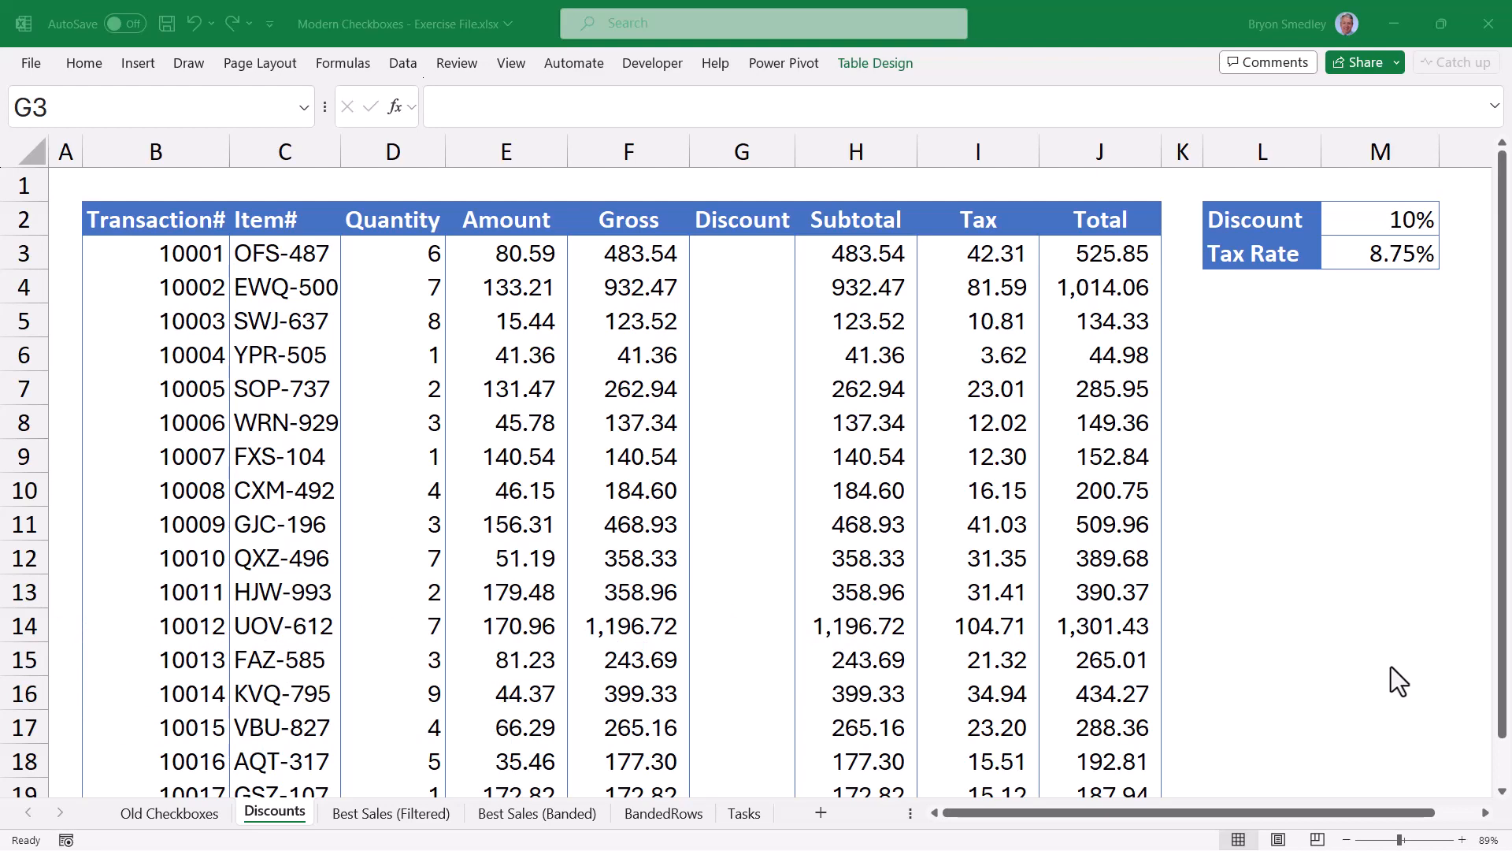
Insert an unticked checkbox into cell G3 from Insert > Checkbox.
click(734, 247)
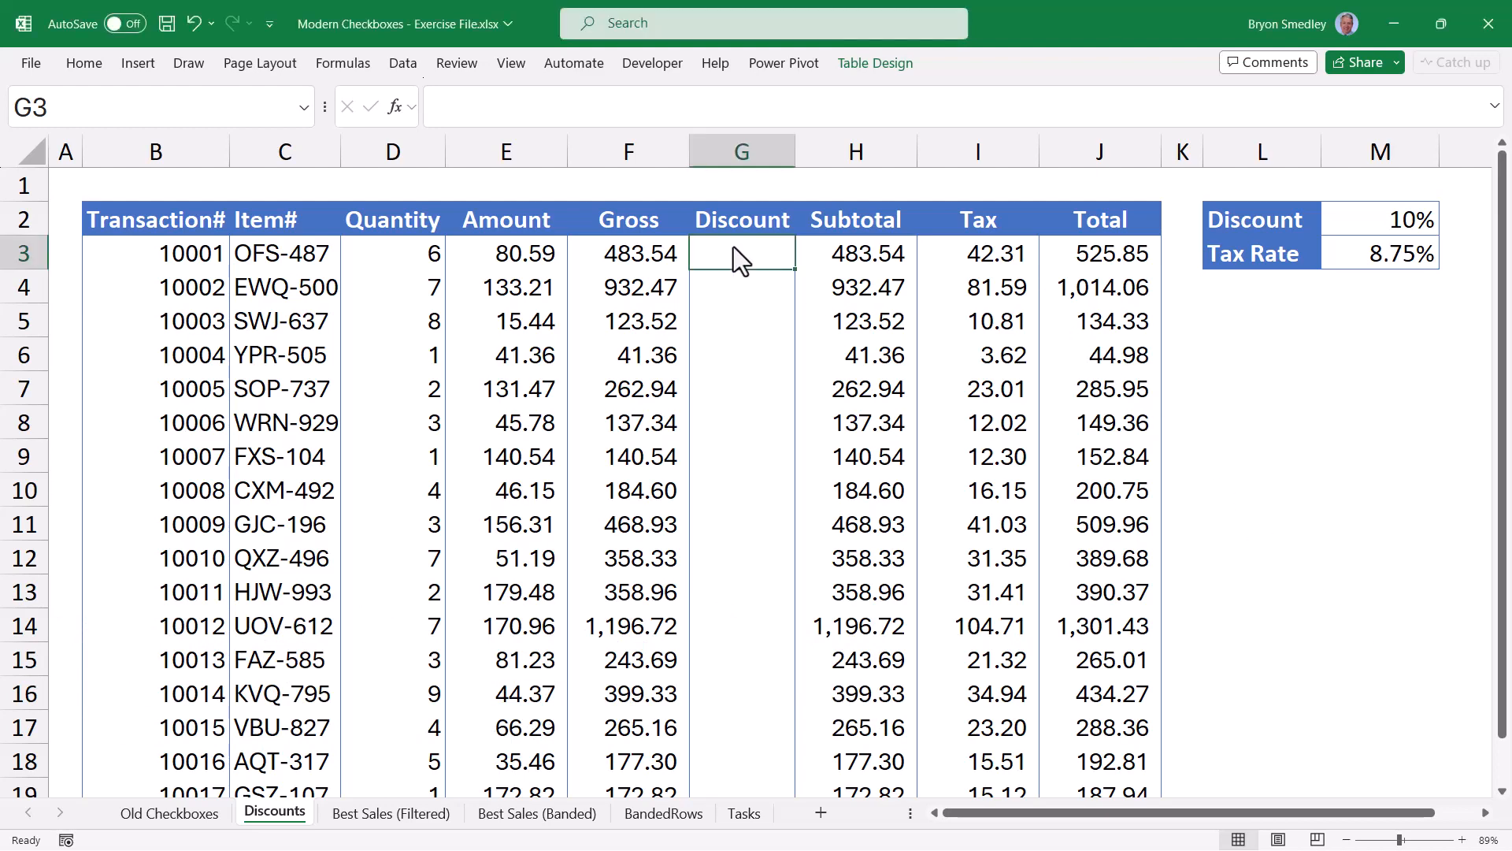
click(140, 64)
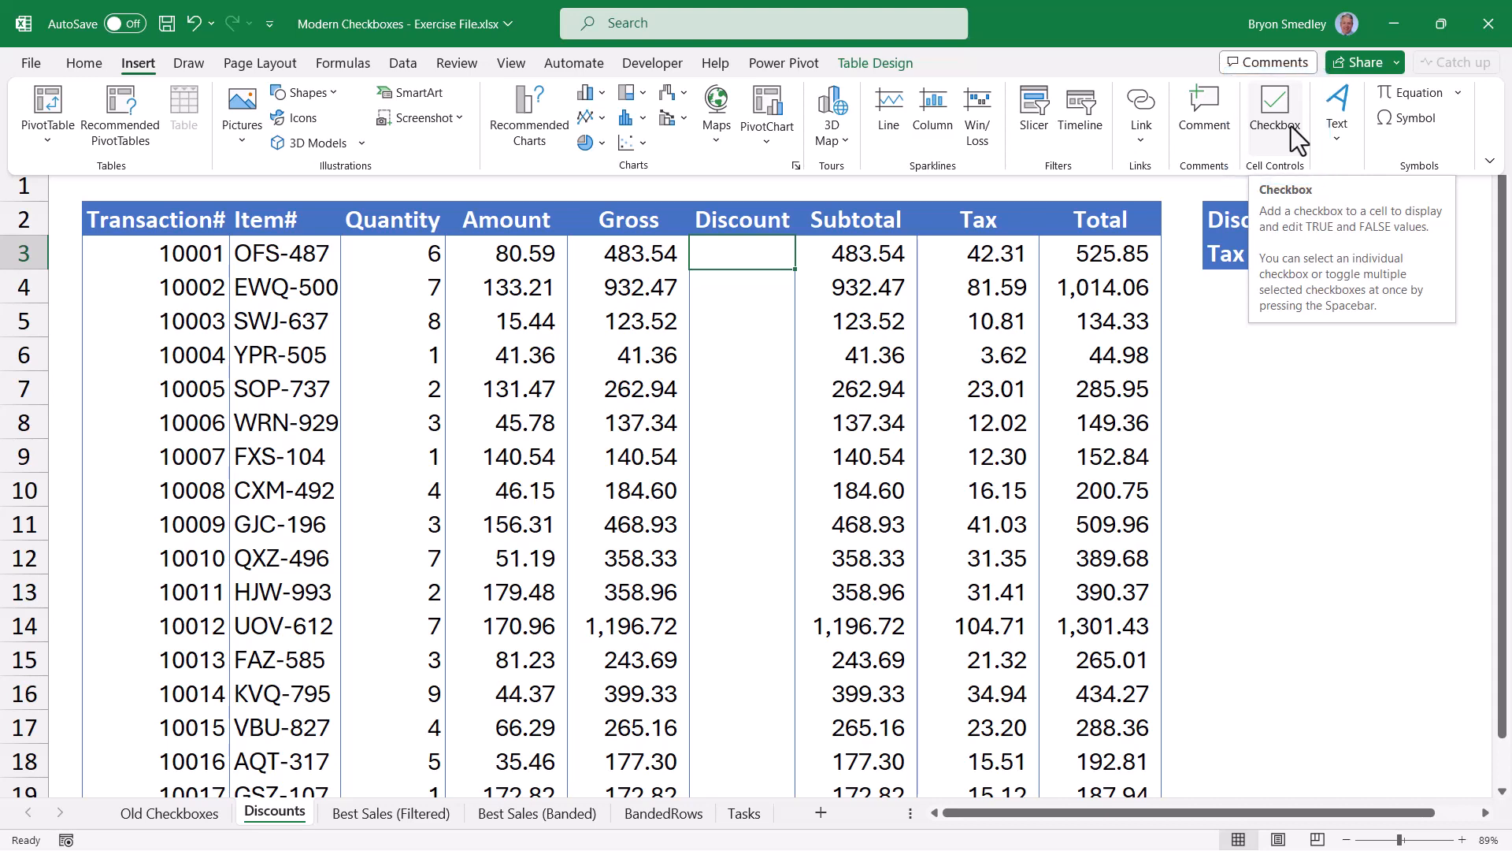
click(1292, 126)
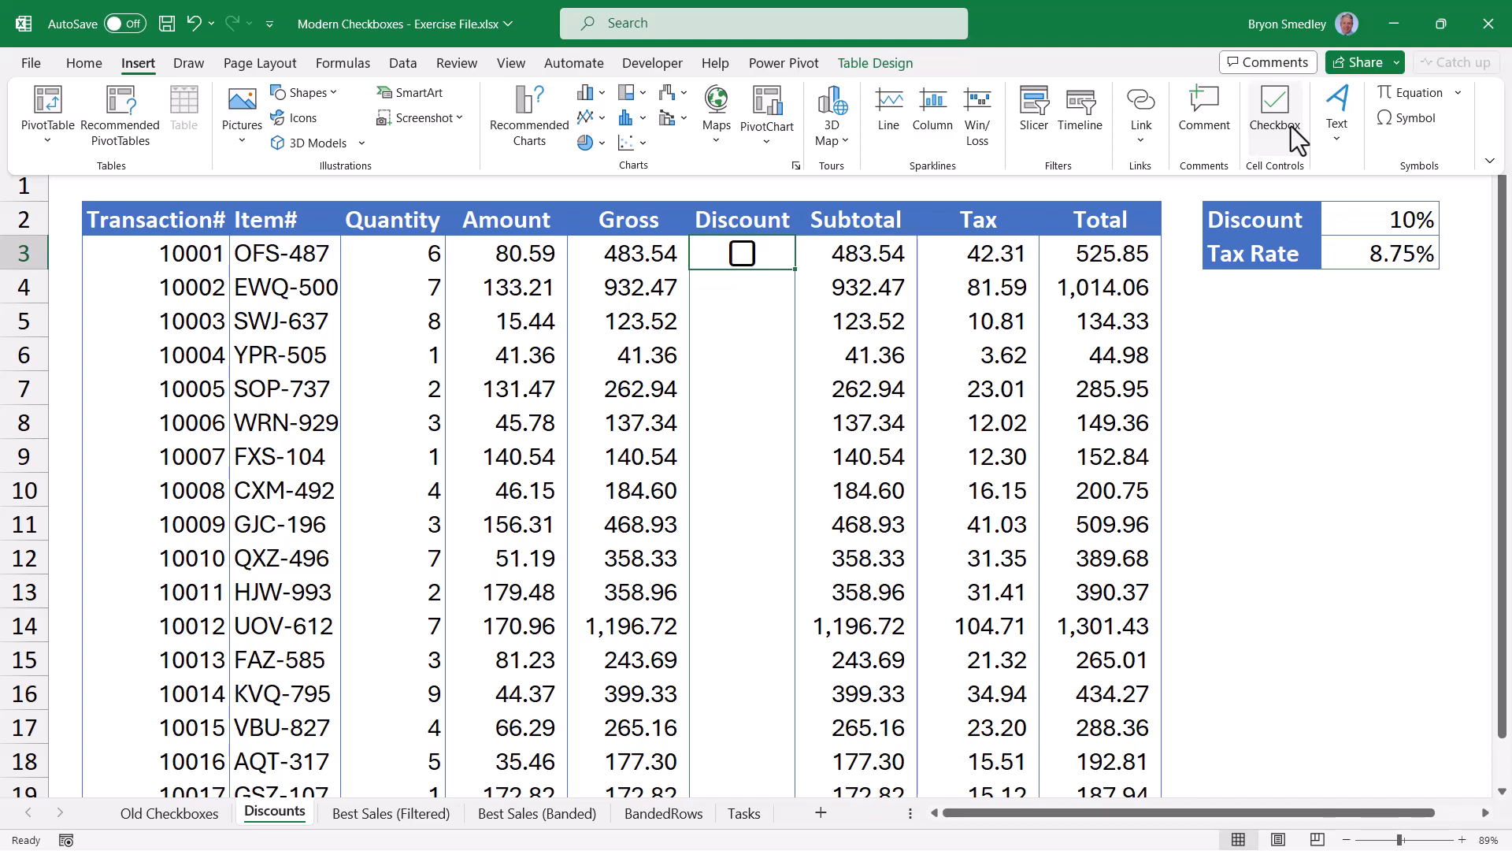
key(Escape)
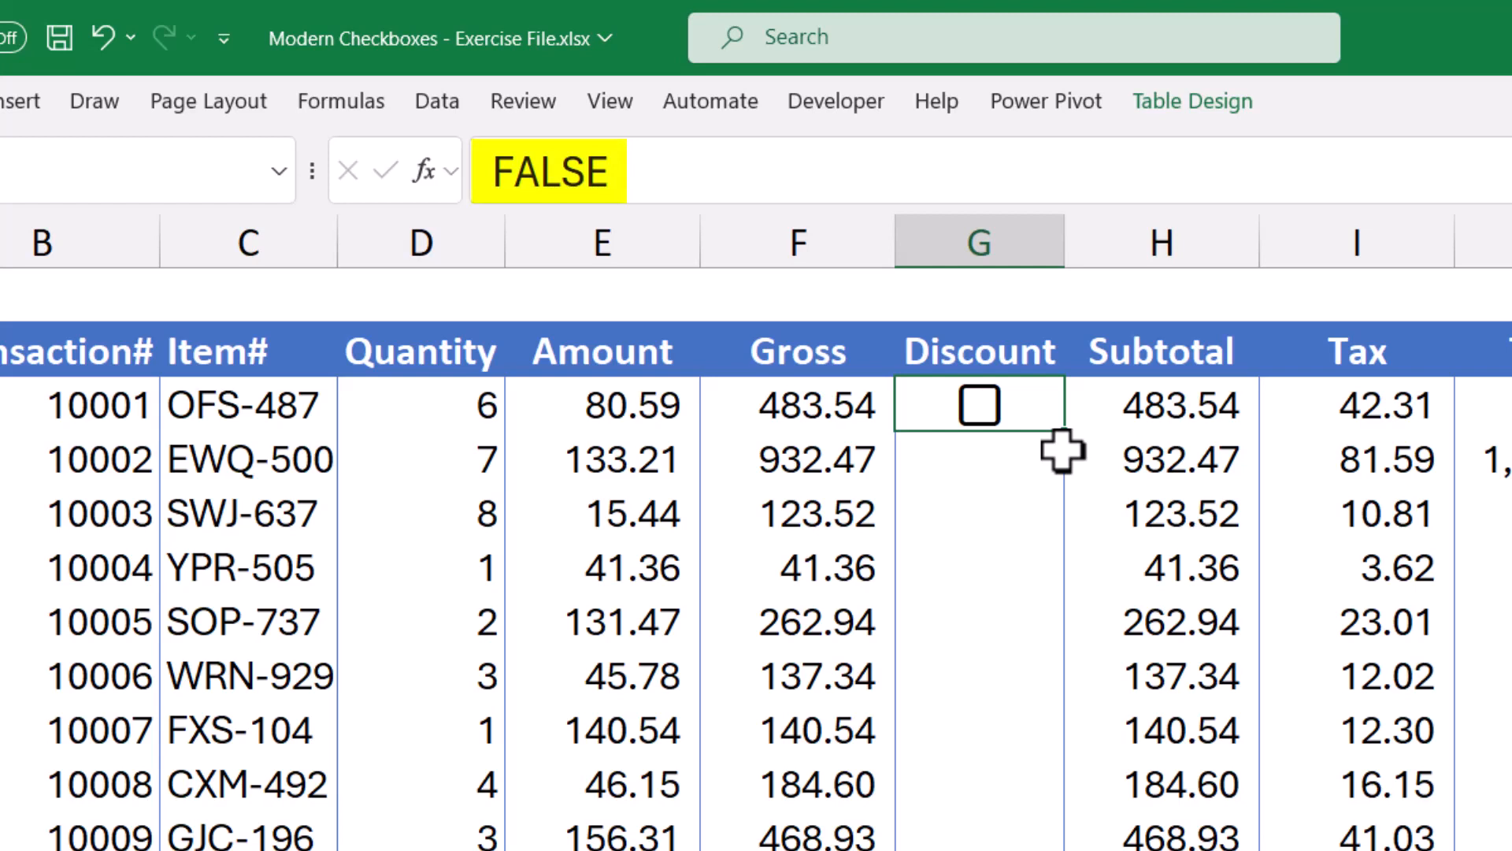
click(979, 405)
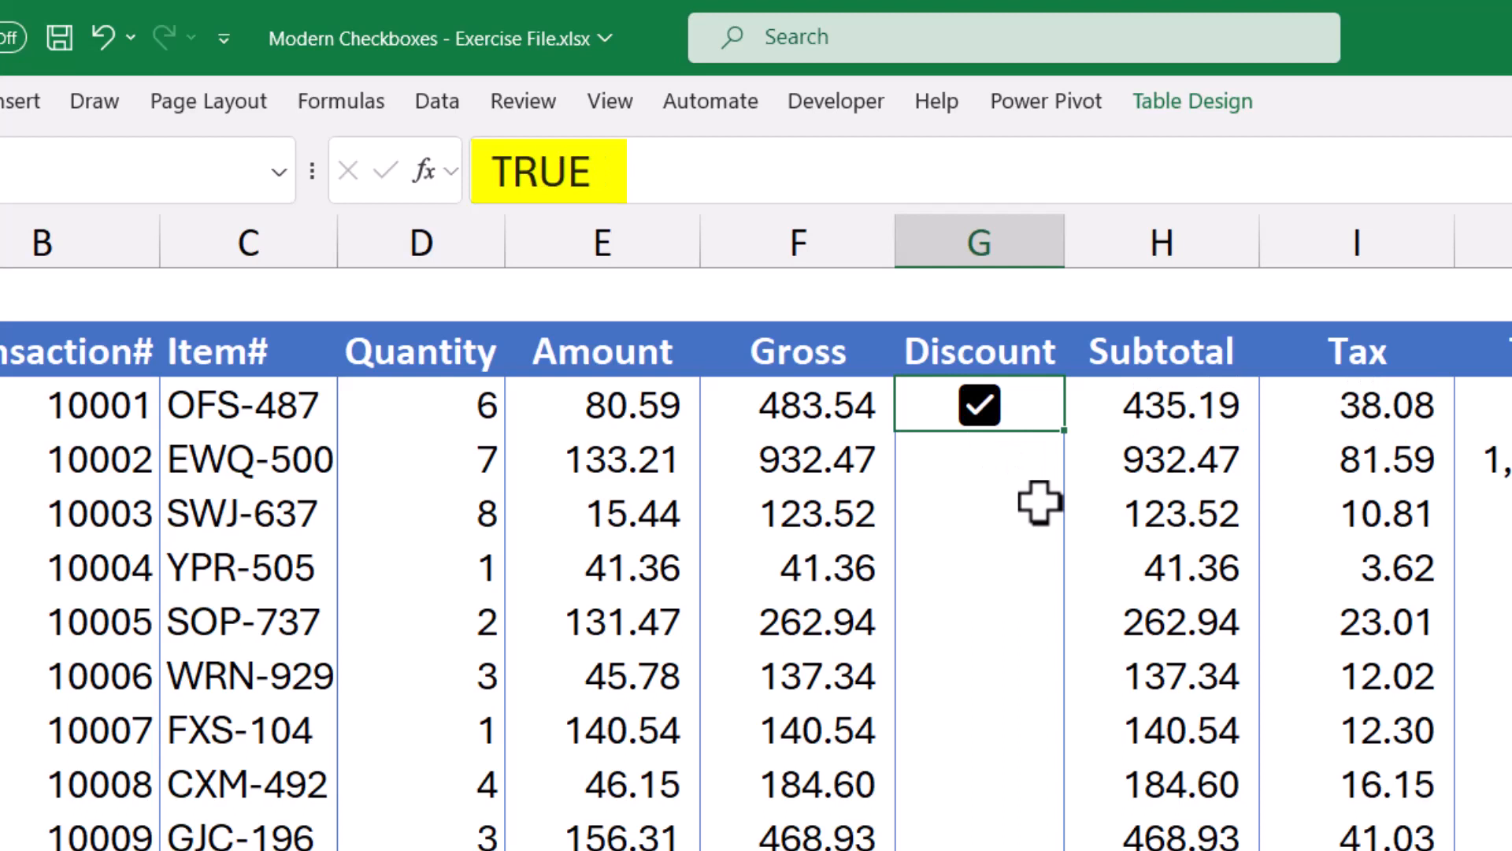
click(979, 406)
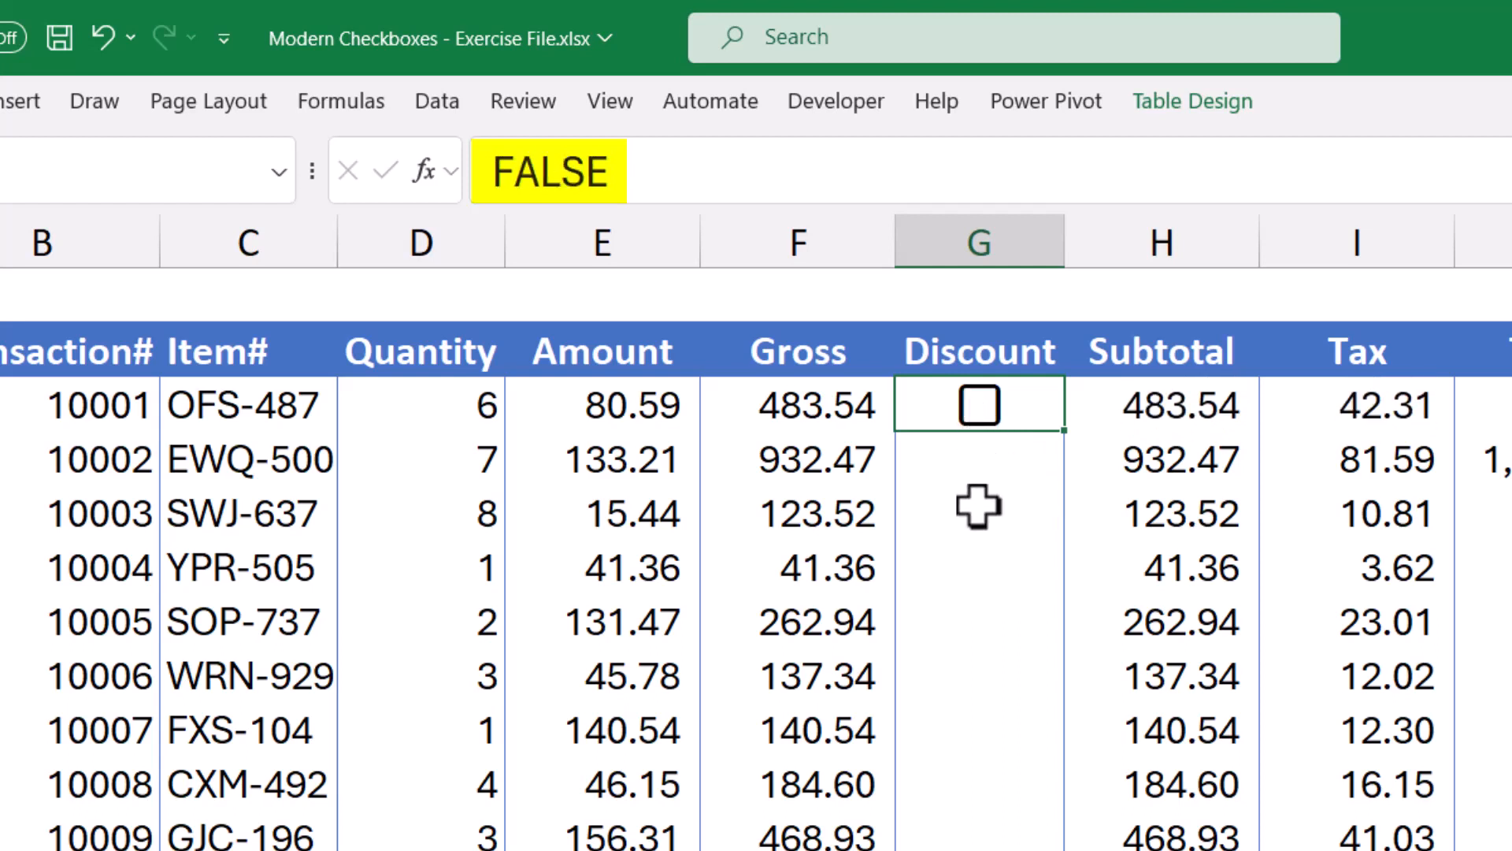
key(space)
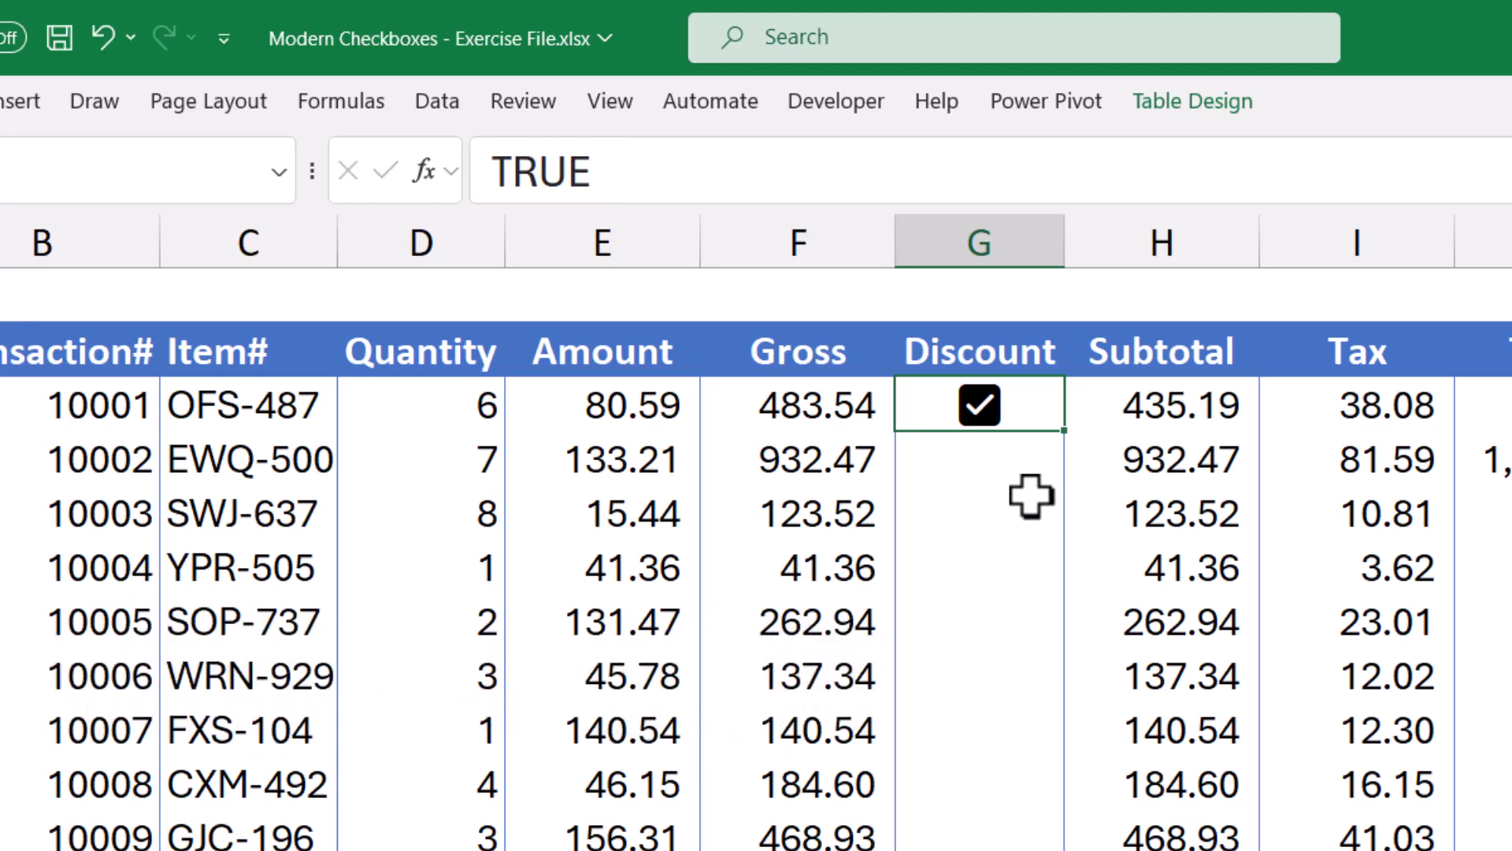
Colour the G3 checkbox blue (Blue, Accent 1) and re-tick transaction 10001's discount.
click(135, 102)
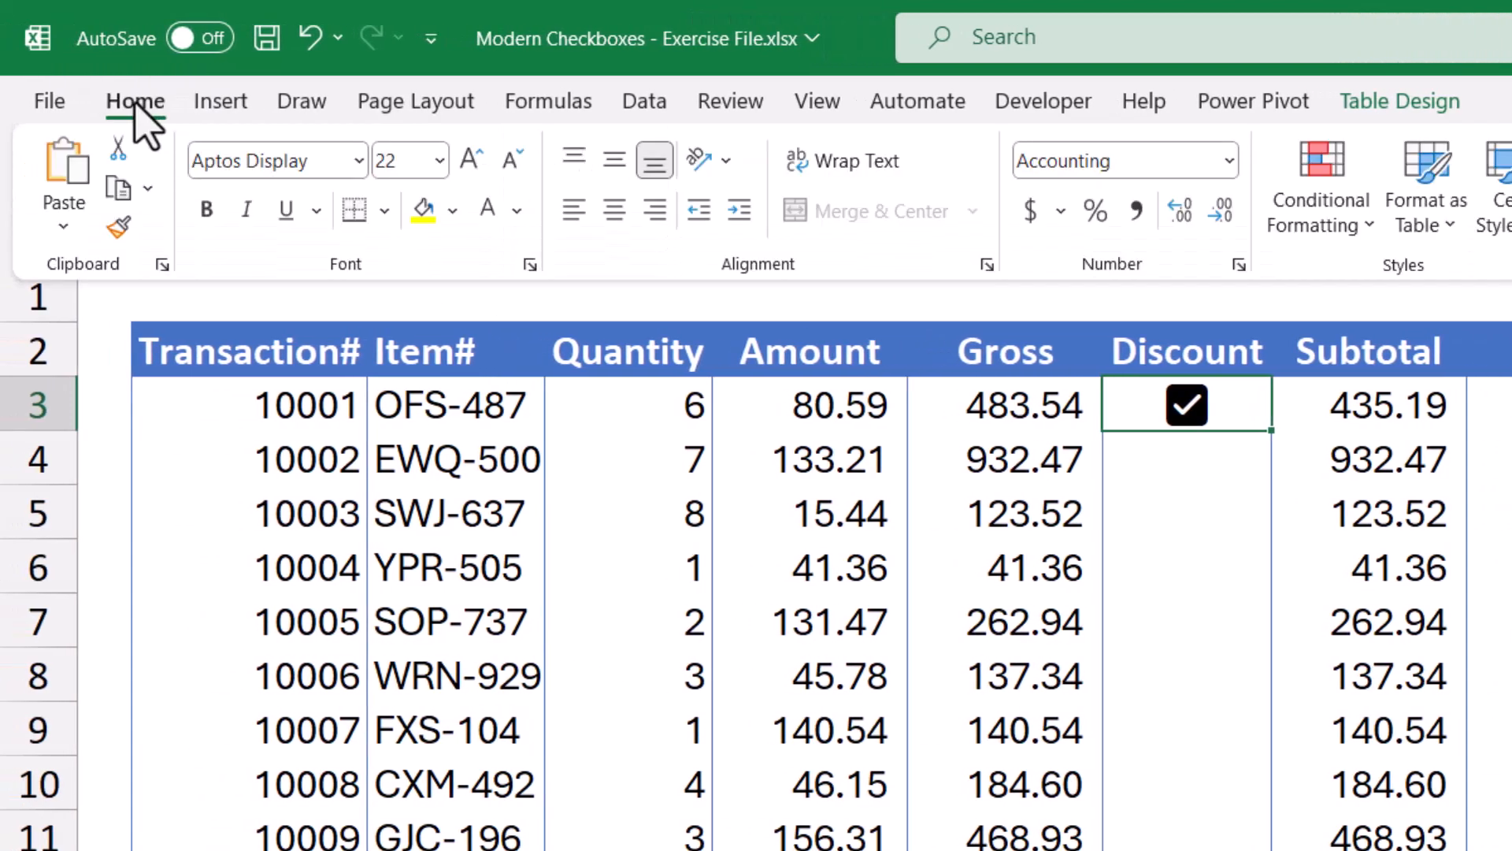
click(517, 210)
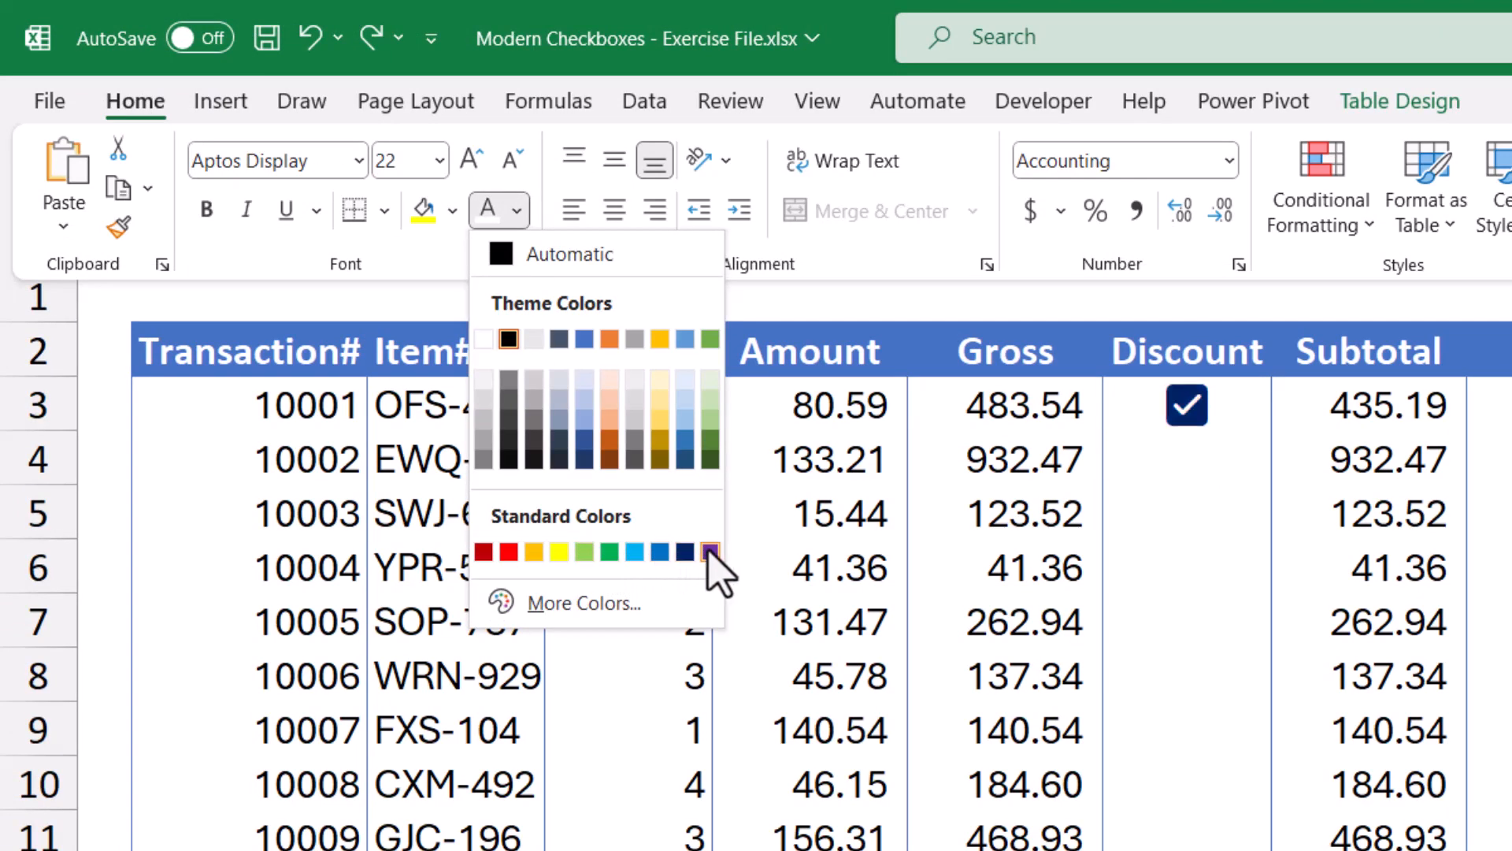
click(584, 340)
click(1187, 405)
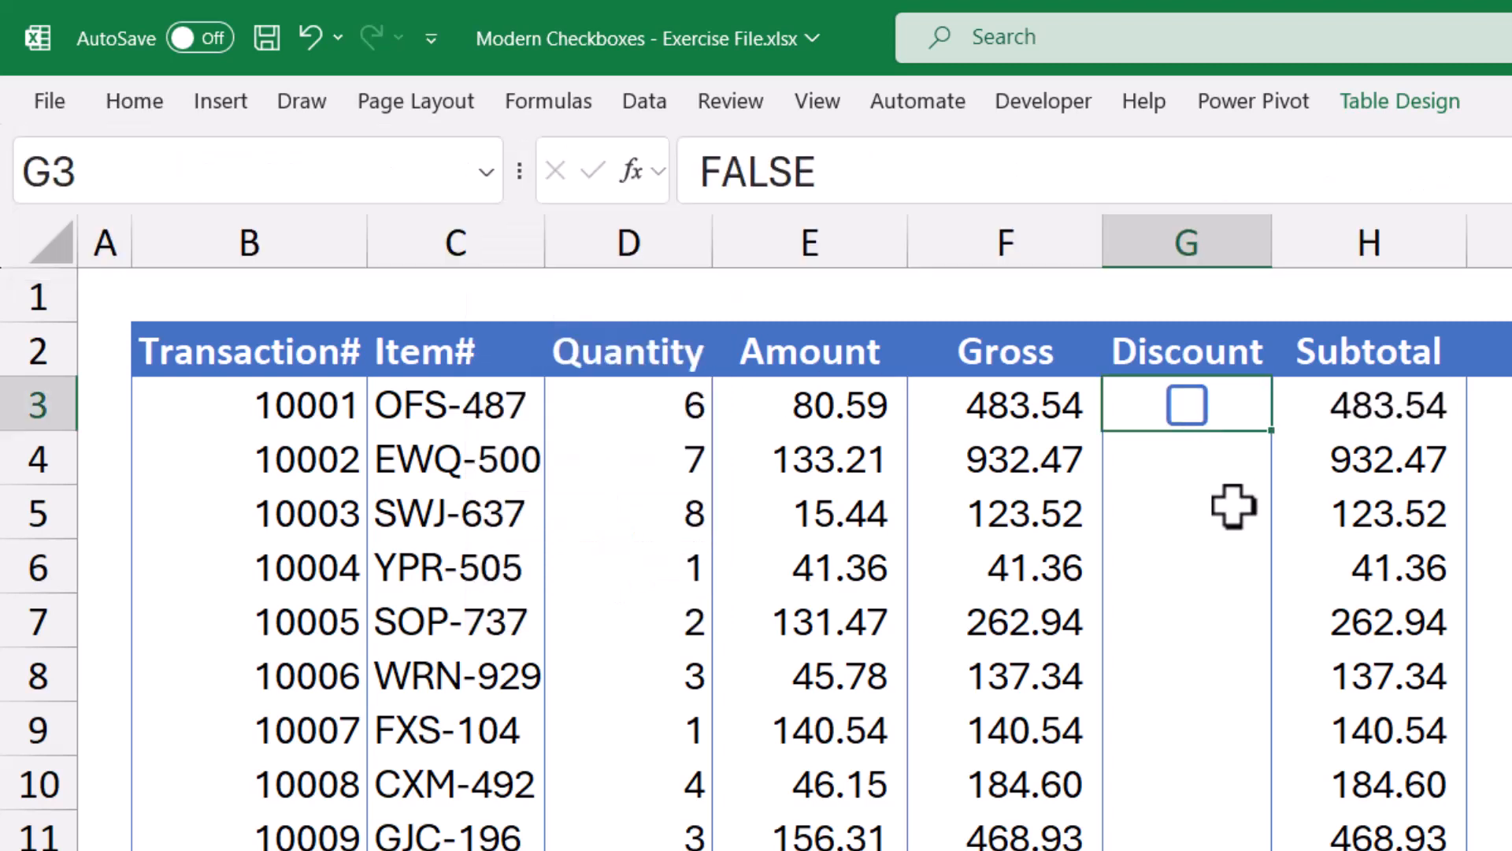
click(1187, 406)
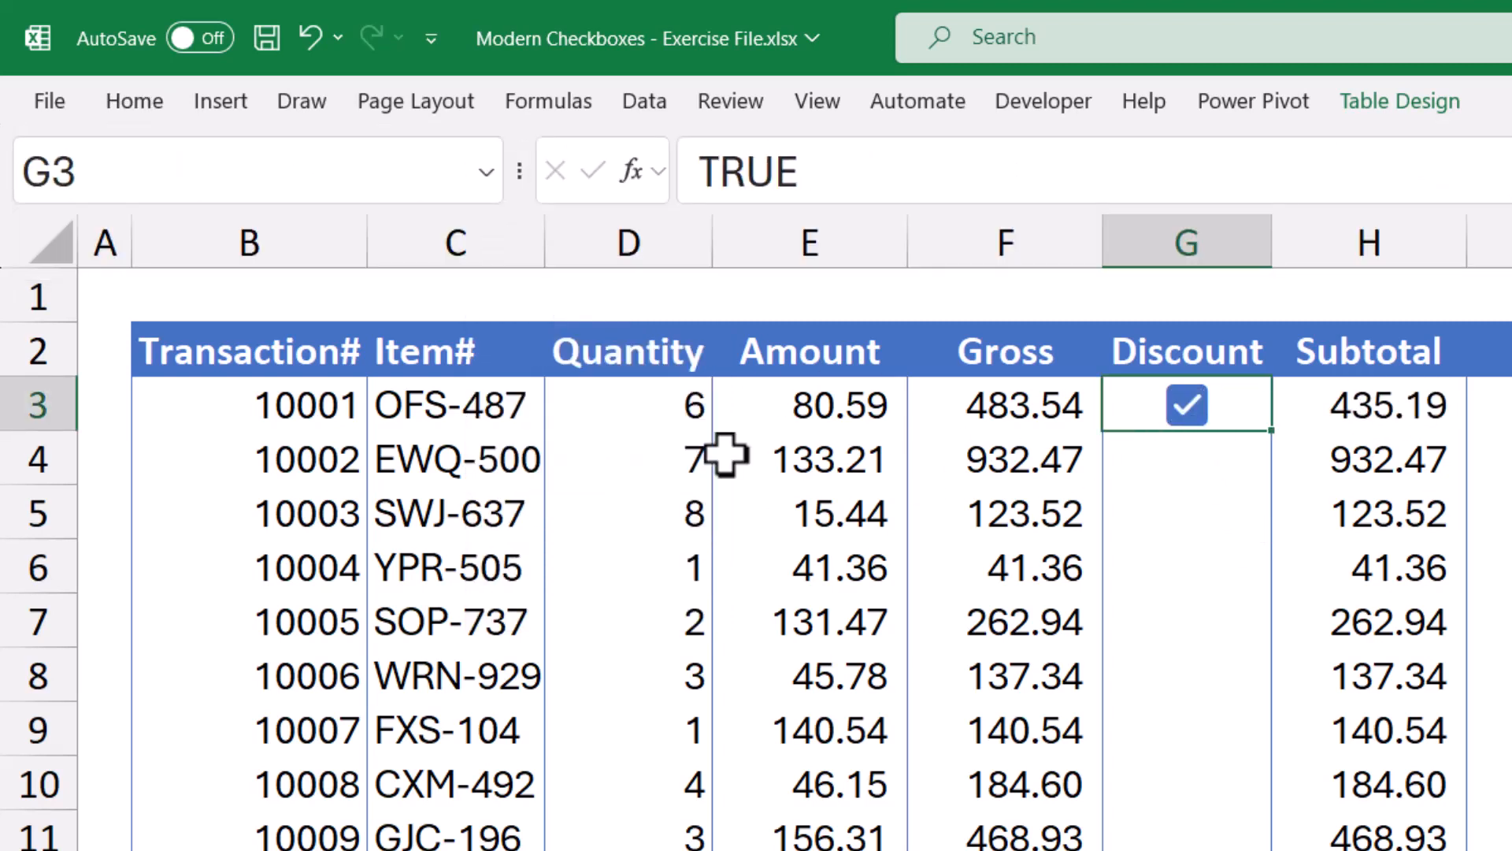
Enlarge the G3 checkbox with two font-size increases, then shrink it one step.
click(136, 101)
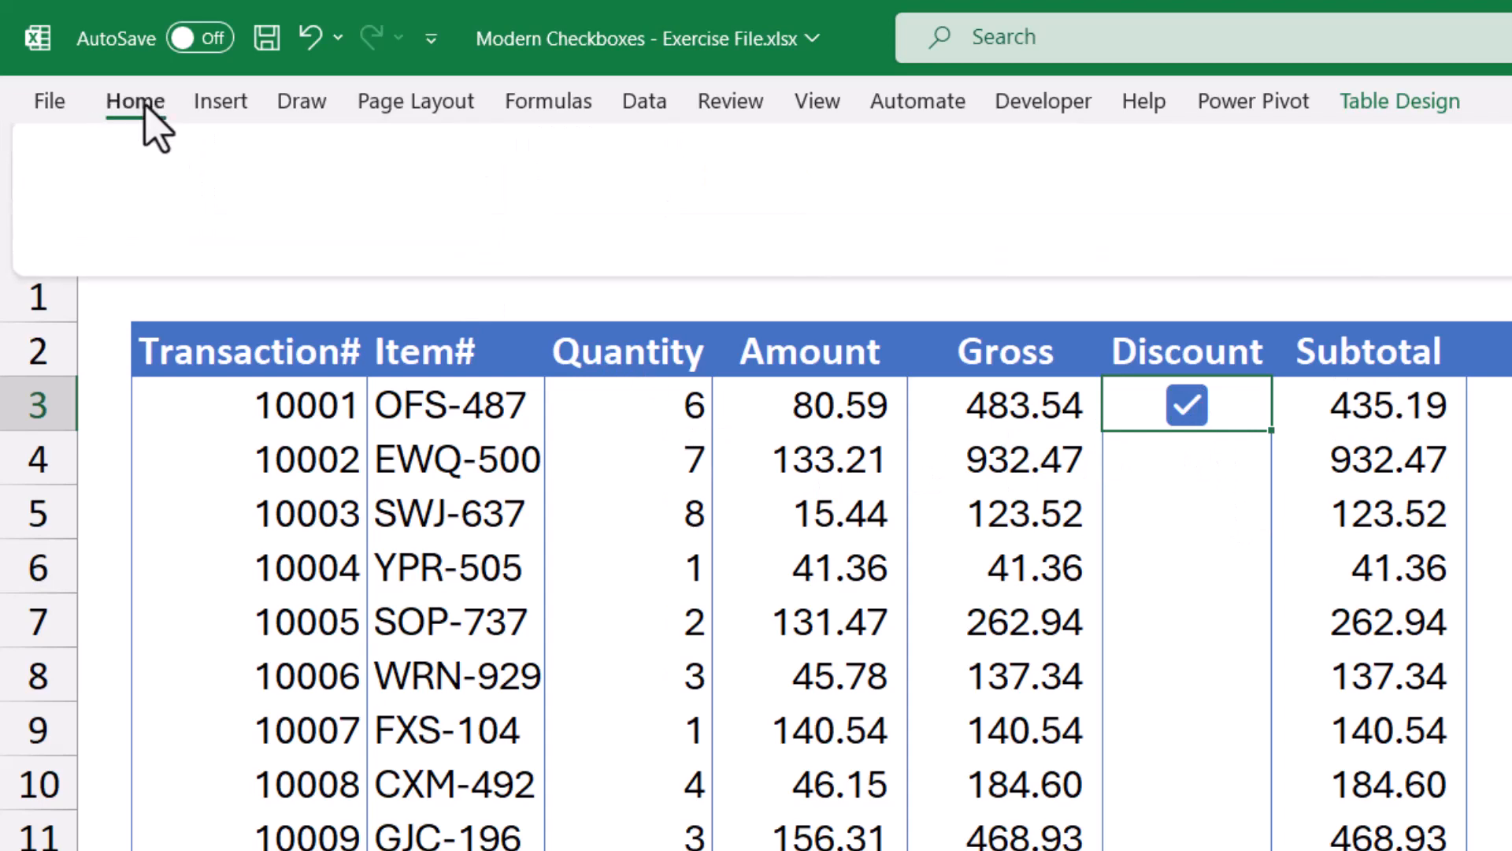
click(473, 157)
click(473, 157)
click(472, 157)
click(473, 158)
click(473, 158)
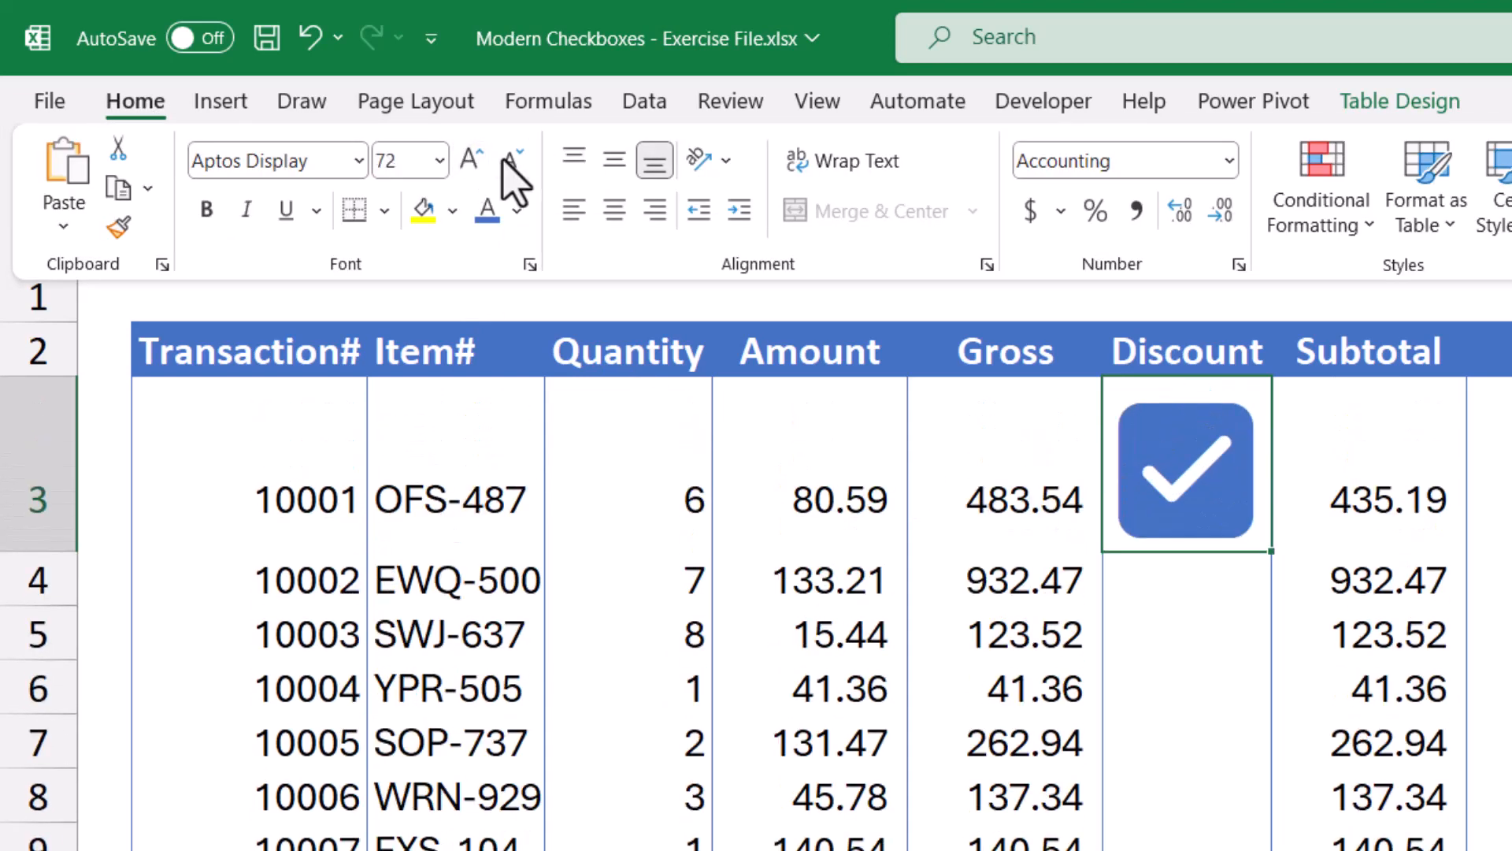
click(510, 160)
Shrink the G3 checkbox back to normal size and select Discount cells G4 to G7.
click(511, 160)
click(510, 160)
key(Escape)
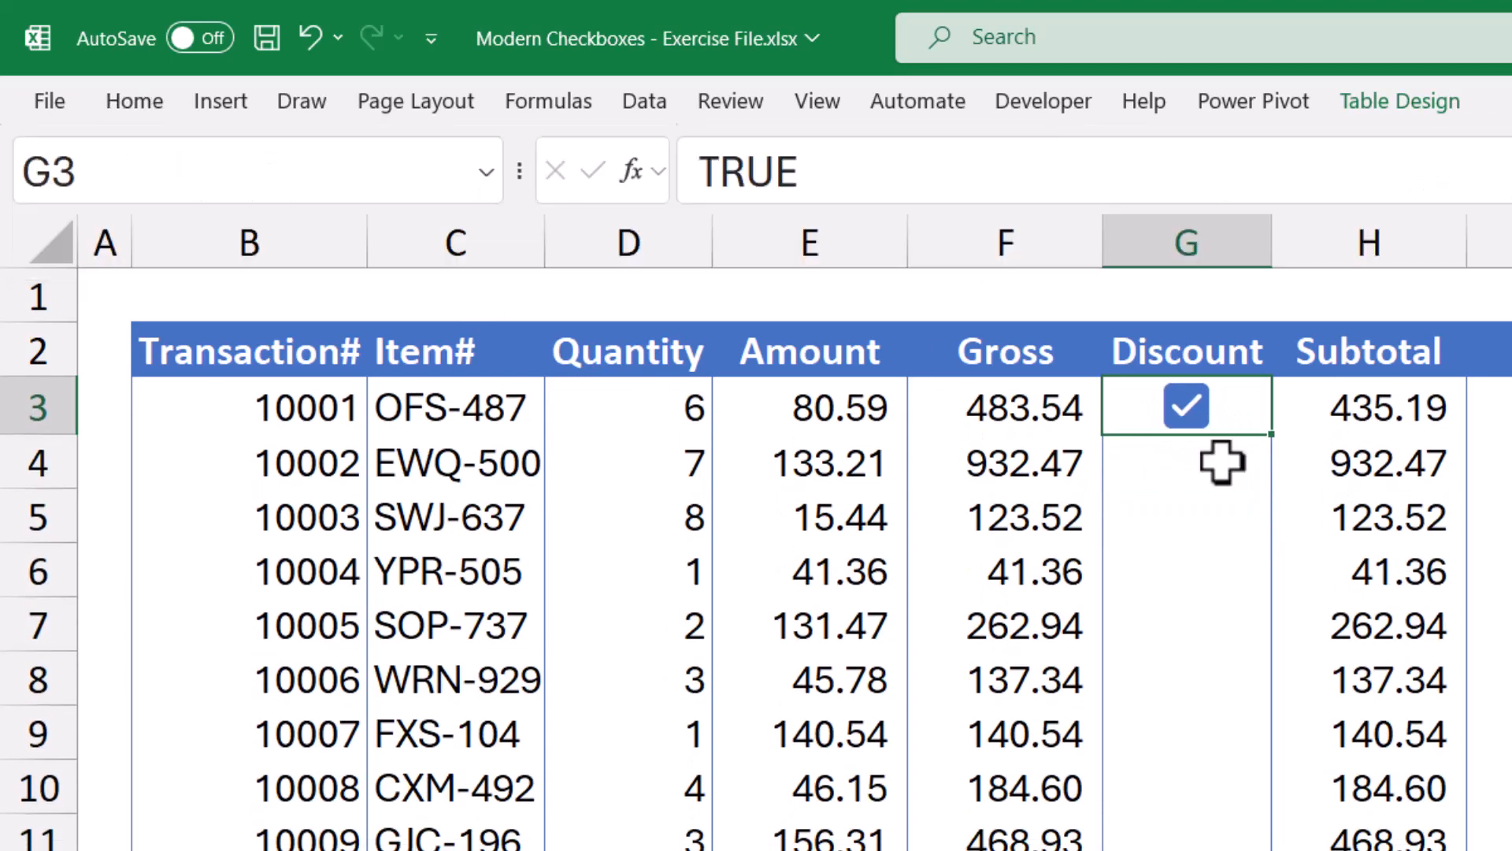
click(1215, 465)
click(1215, 516)
click(1205, 587)
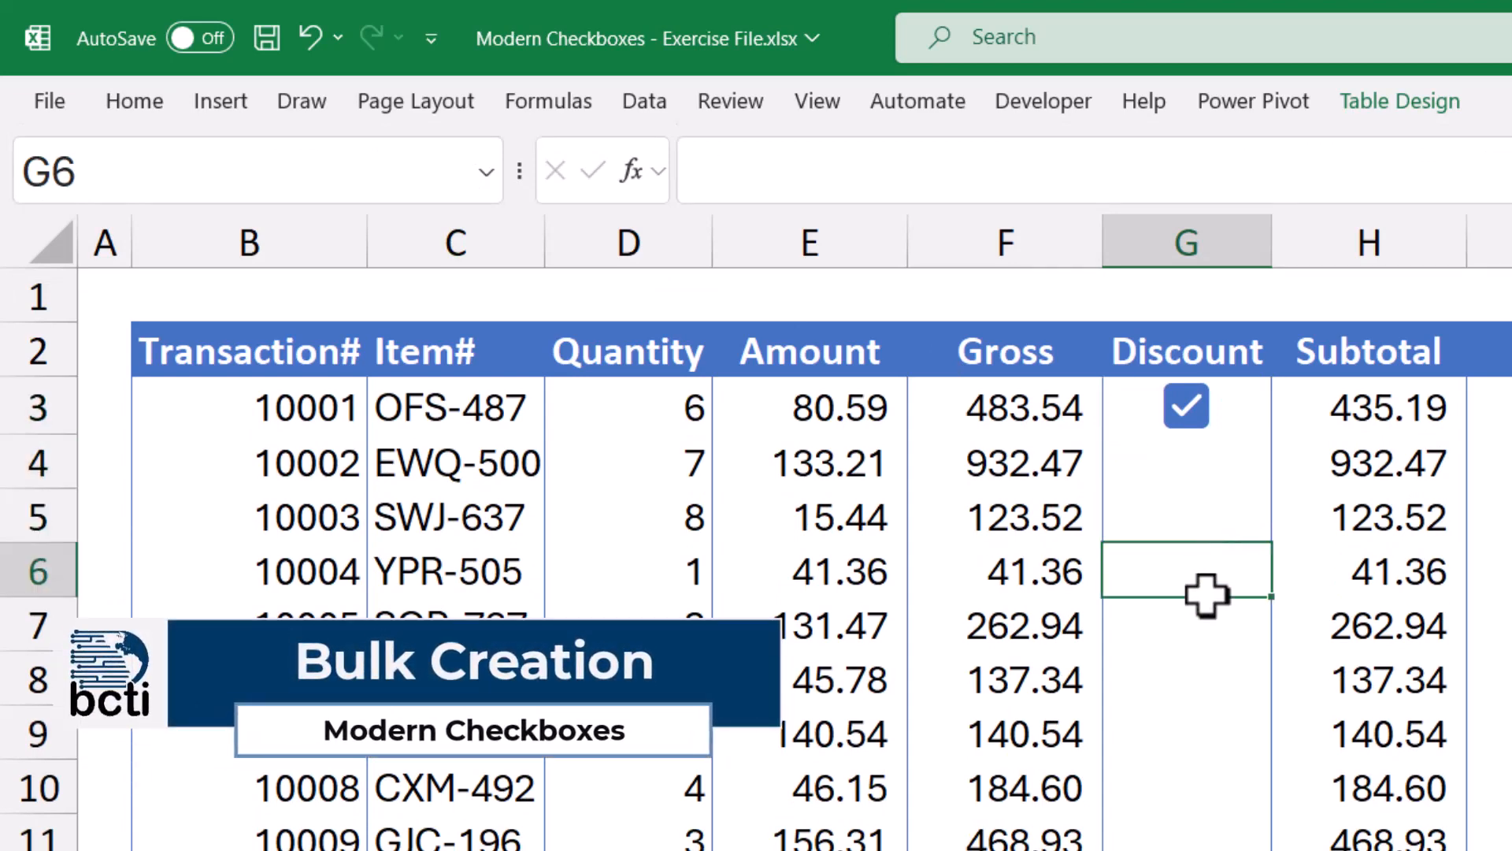
click(1205, 622)
click(1229, 463)
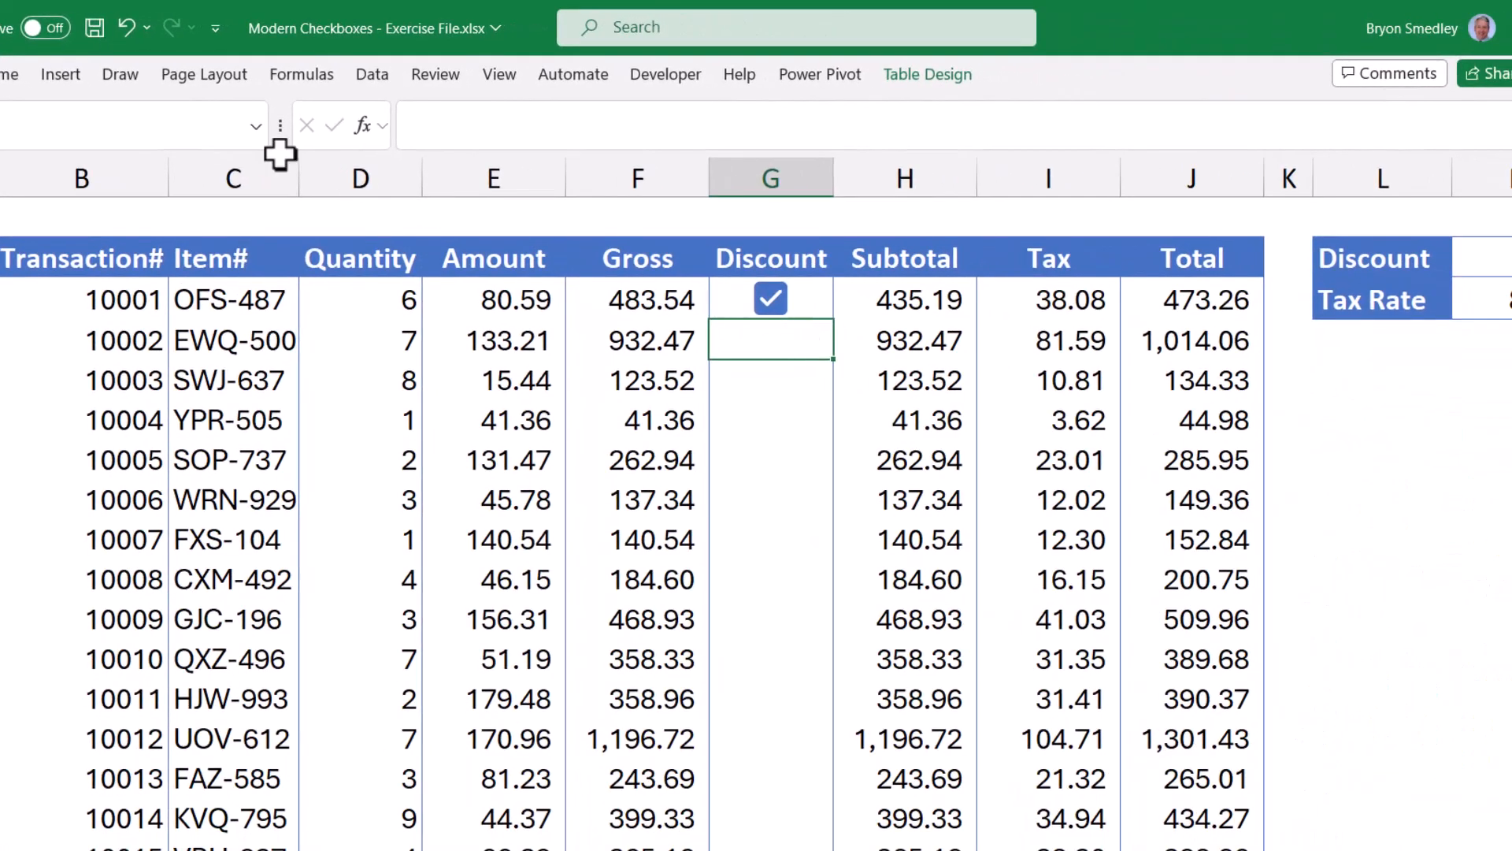
Insert a checkbox in G4 and paste copies into G5 and G6:G10.
click(61, 74)
click(1402, 132)
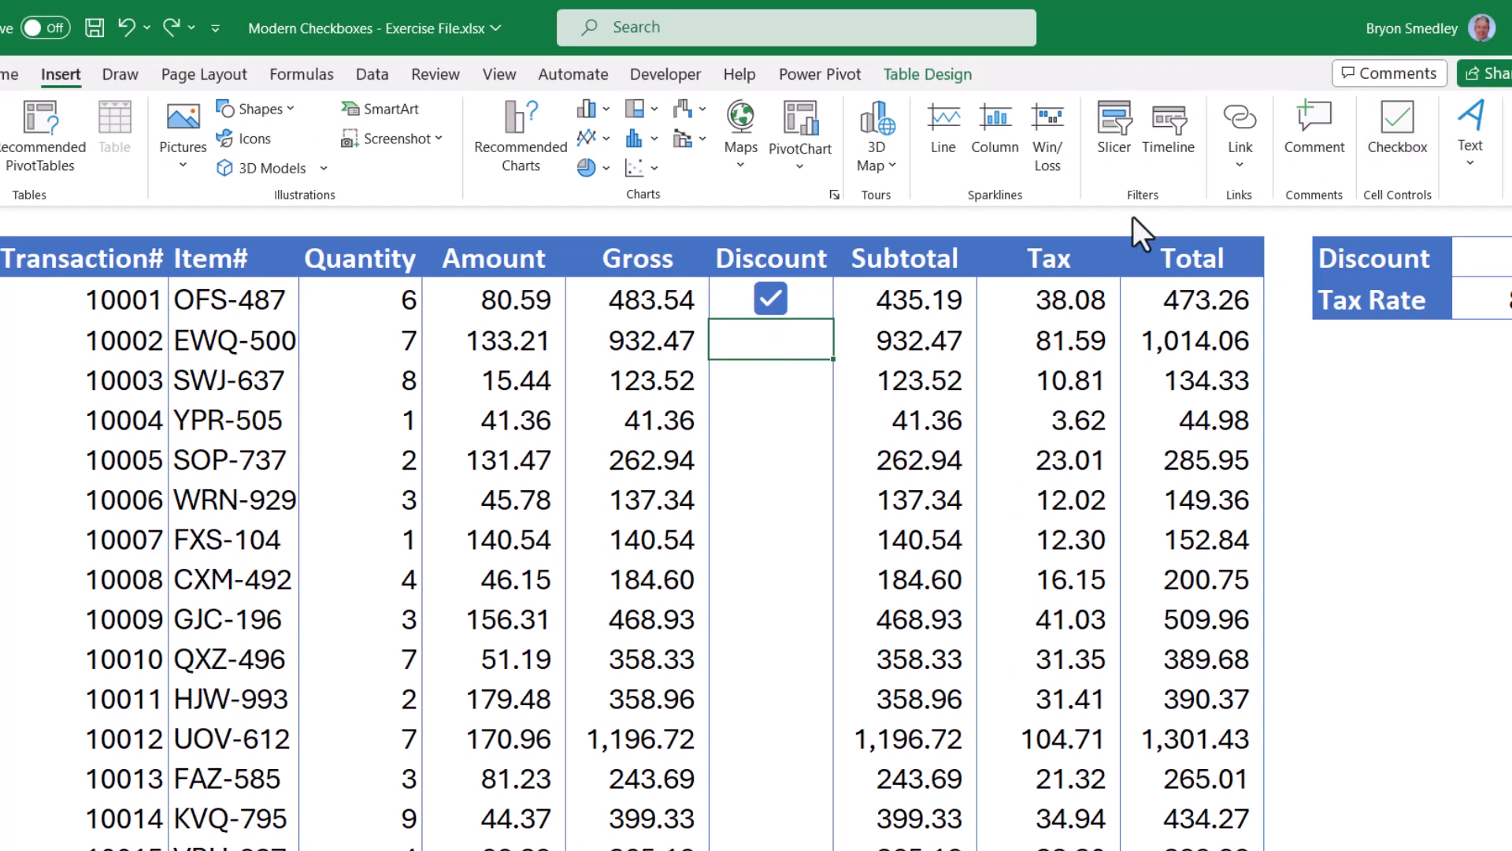
click(811, 295)
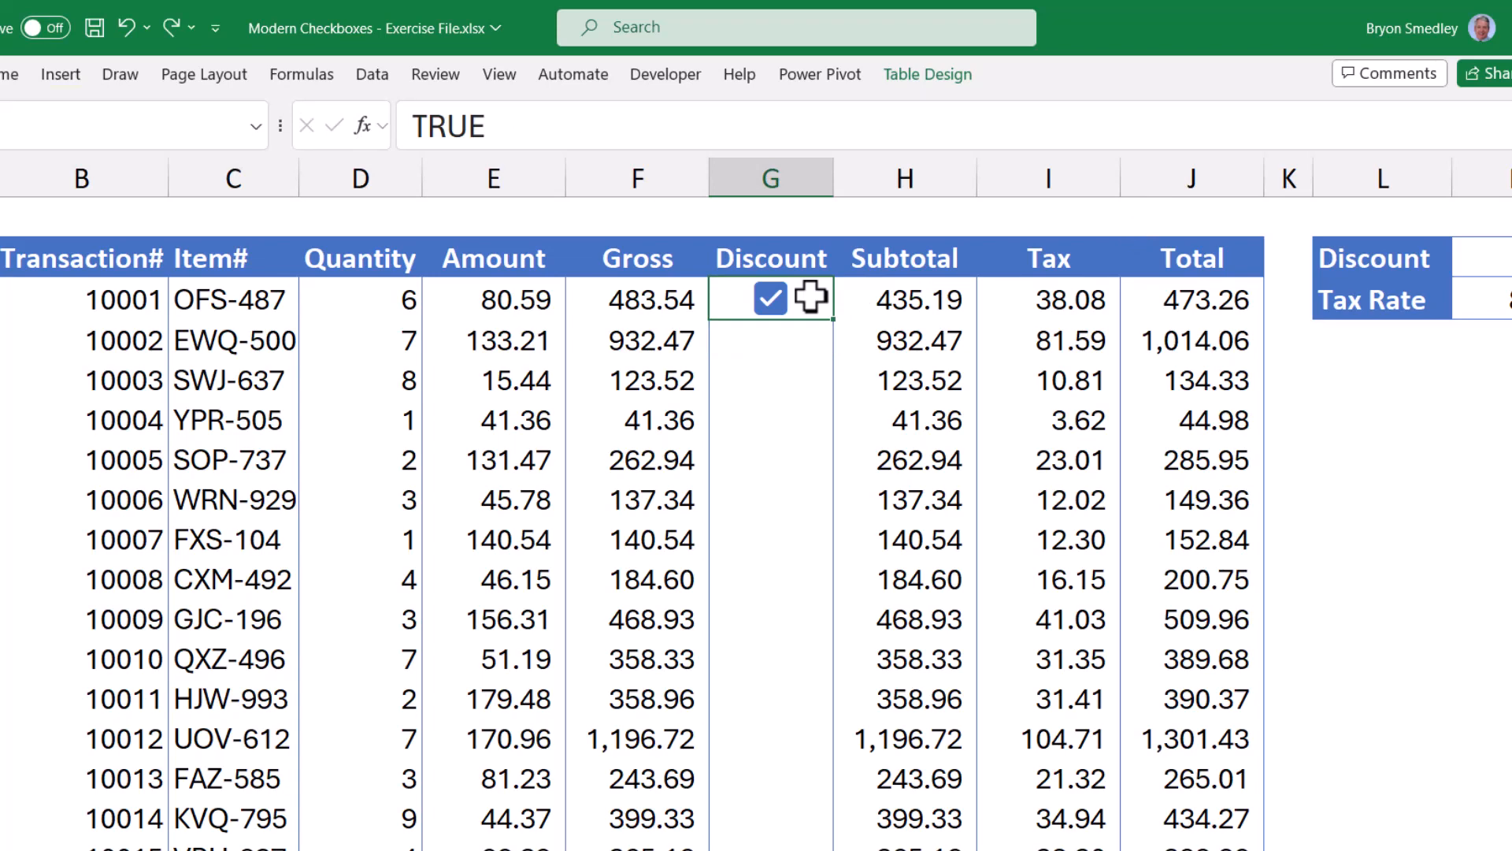
key(ctrl+c)
click(780, 341)
key(ctrl+v)
drag(818, 390, 810, 611)
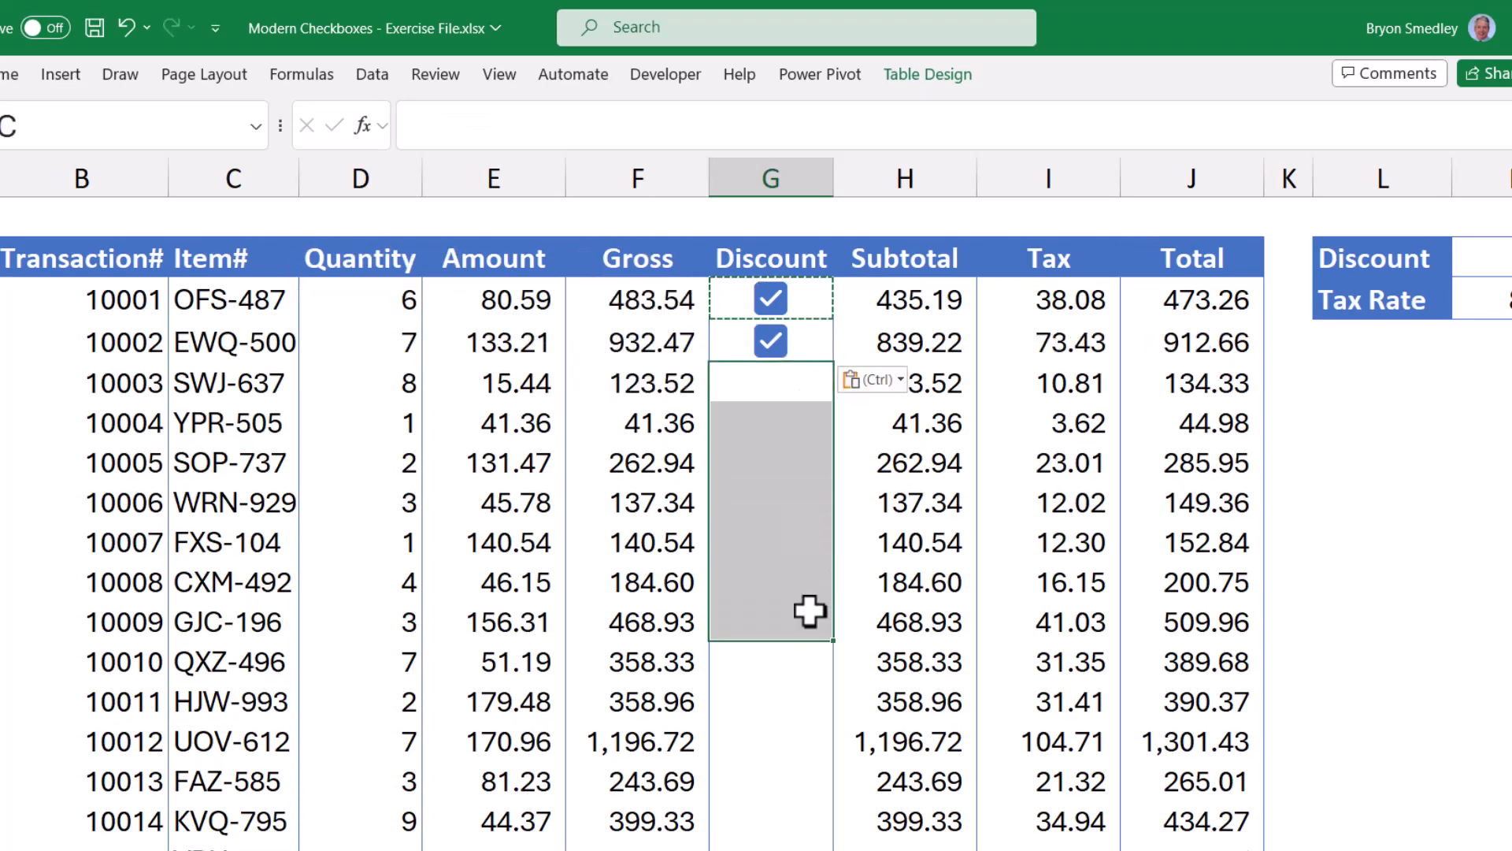
key(ctrl+v)
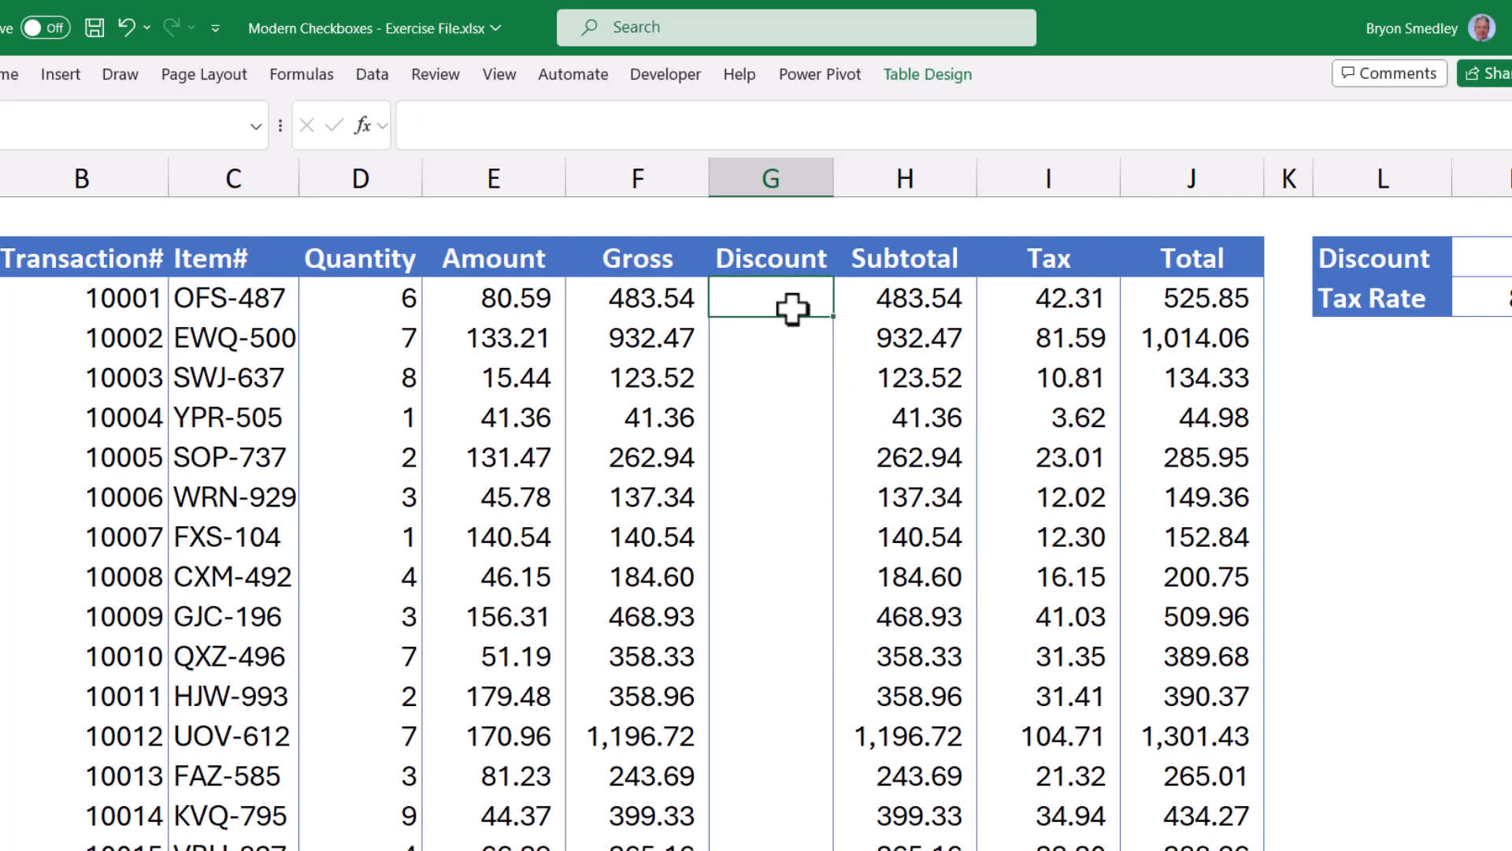
Insert checkboxes into every Discount cell from G4 to the bottom of the table.
drag(791, 307, 796, 849)
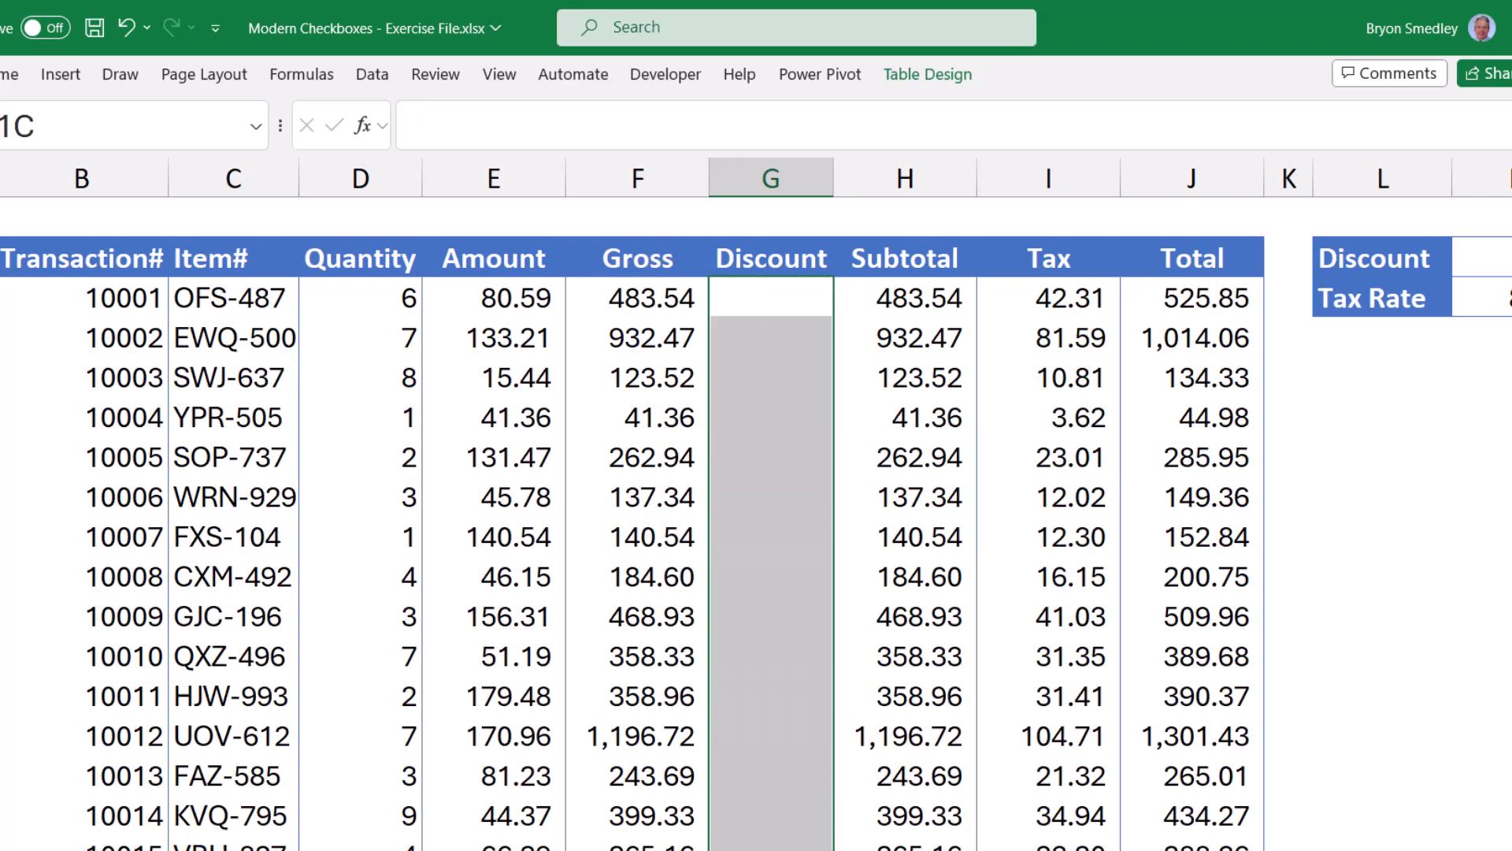
click(59, 75)
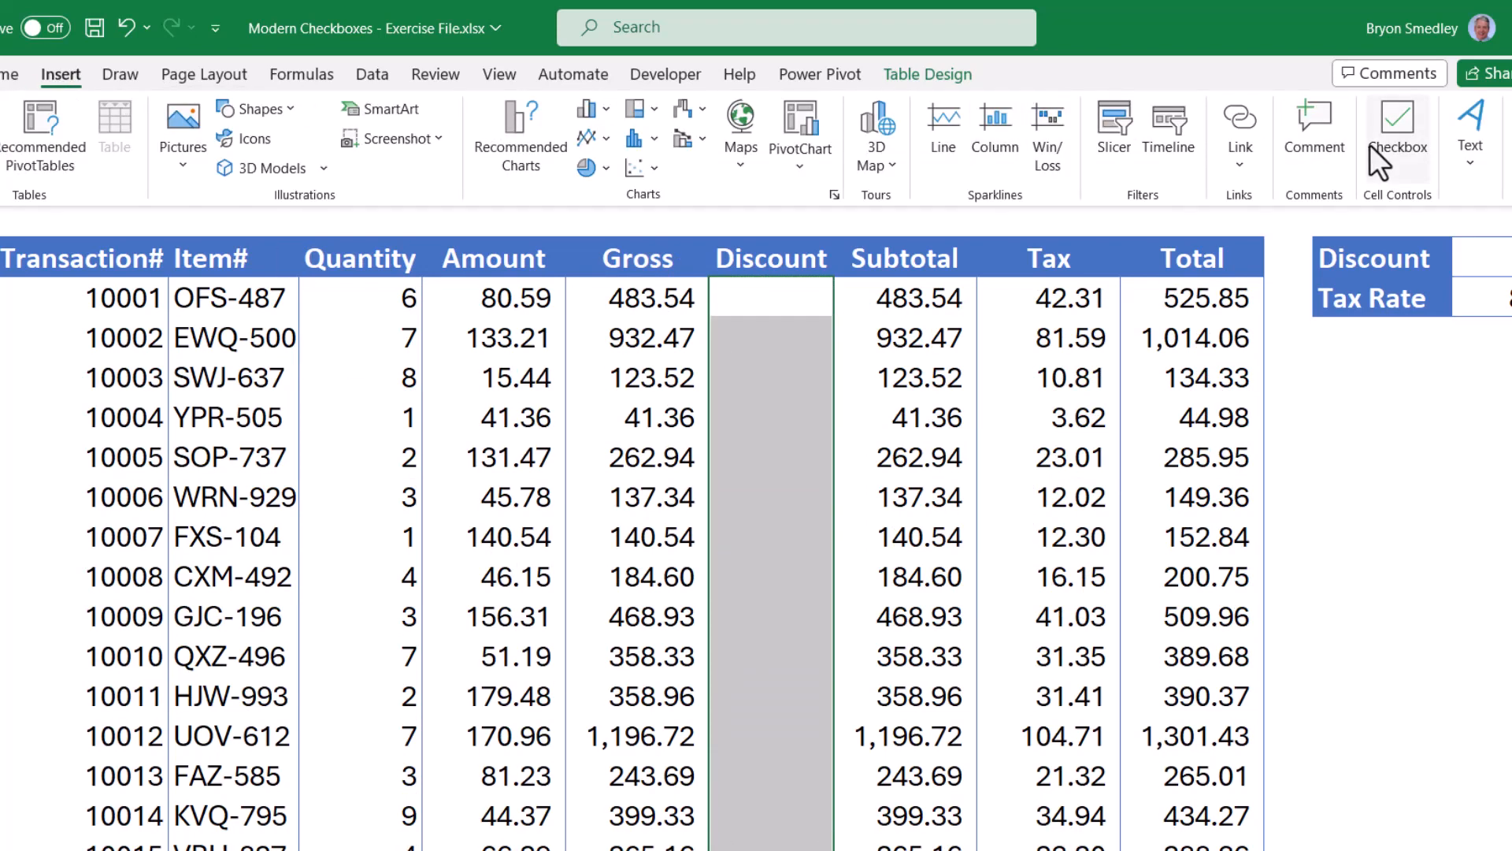
click(1370, 145)
click(796, 285)
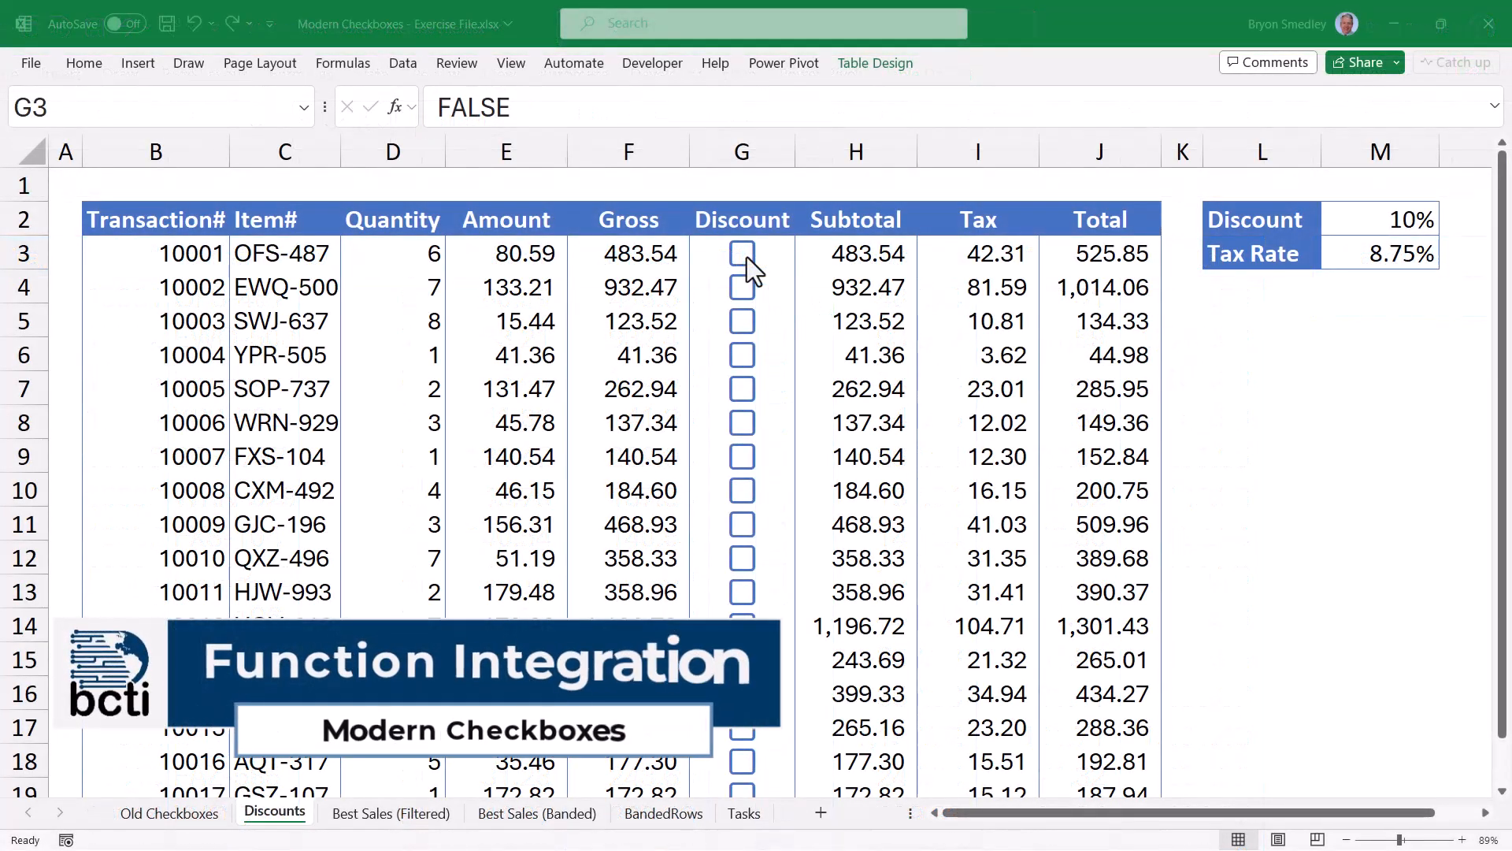
Inspect the H3 Subtotal IF formula and tick discounts for 10001, 10003, 10005 and 10007.
click(744, 255)
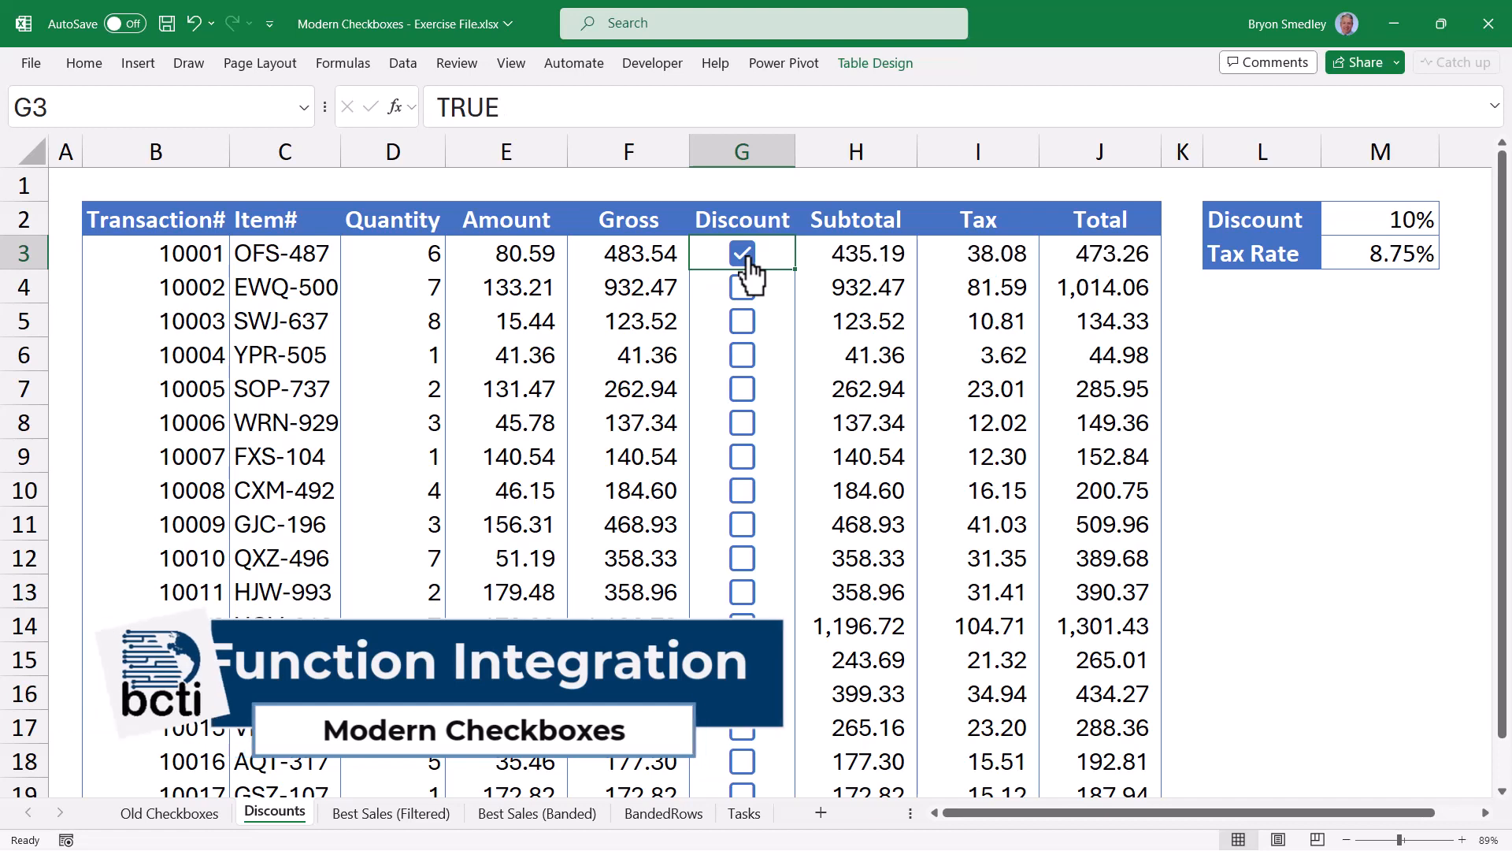
click(745, 255)
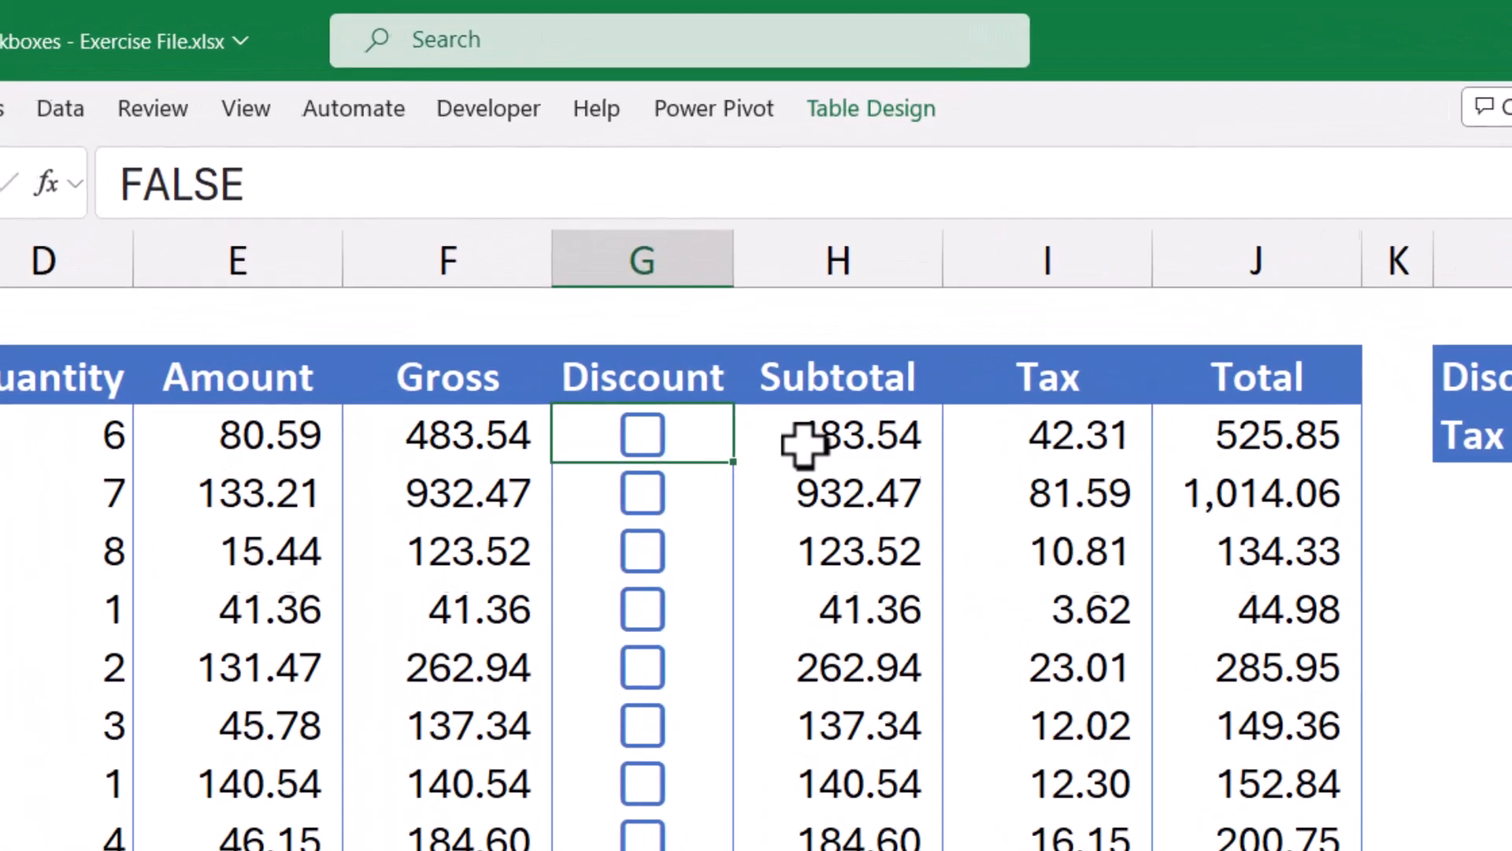
click(835, 258)
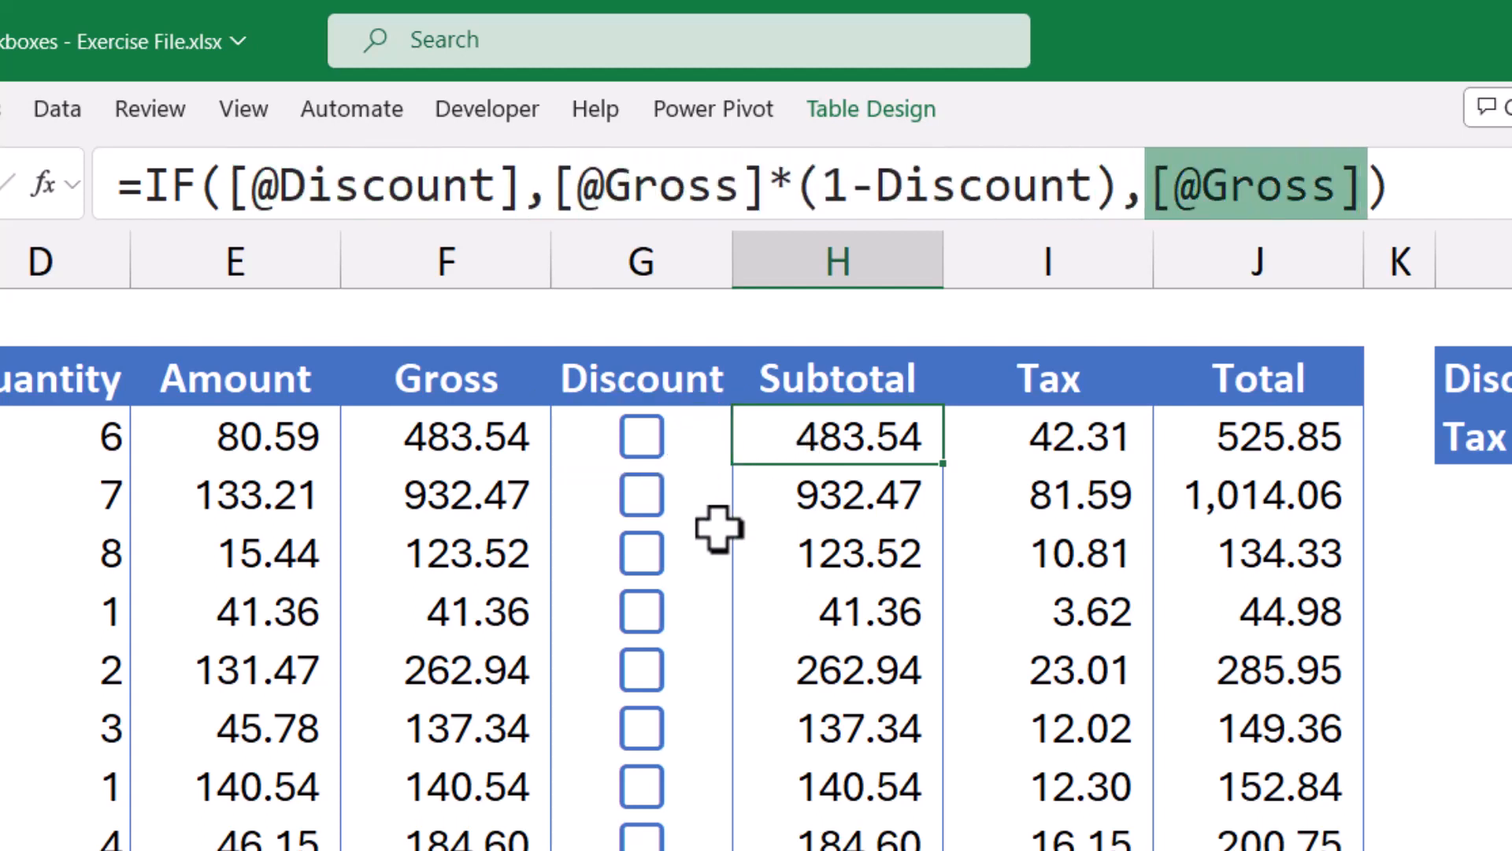
click(642, 439)
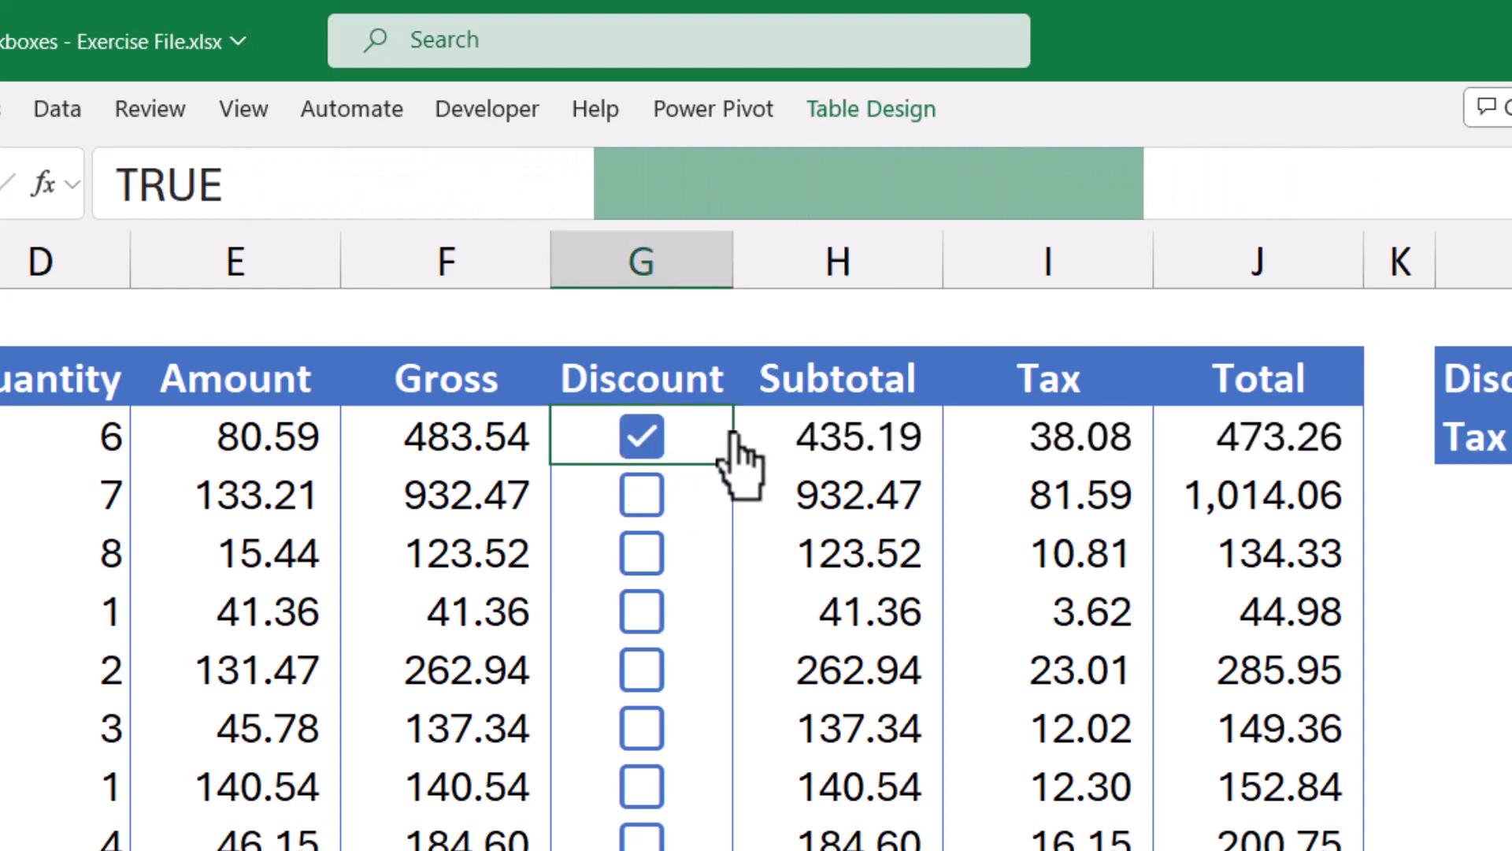
click(860, 434)
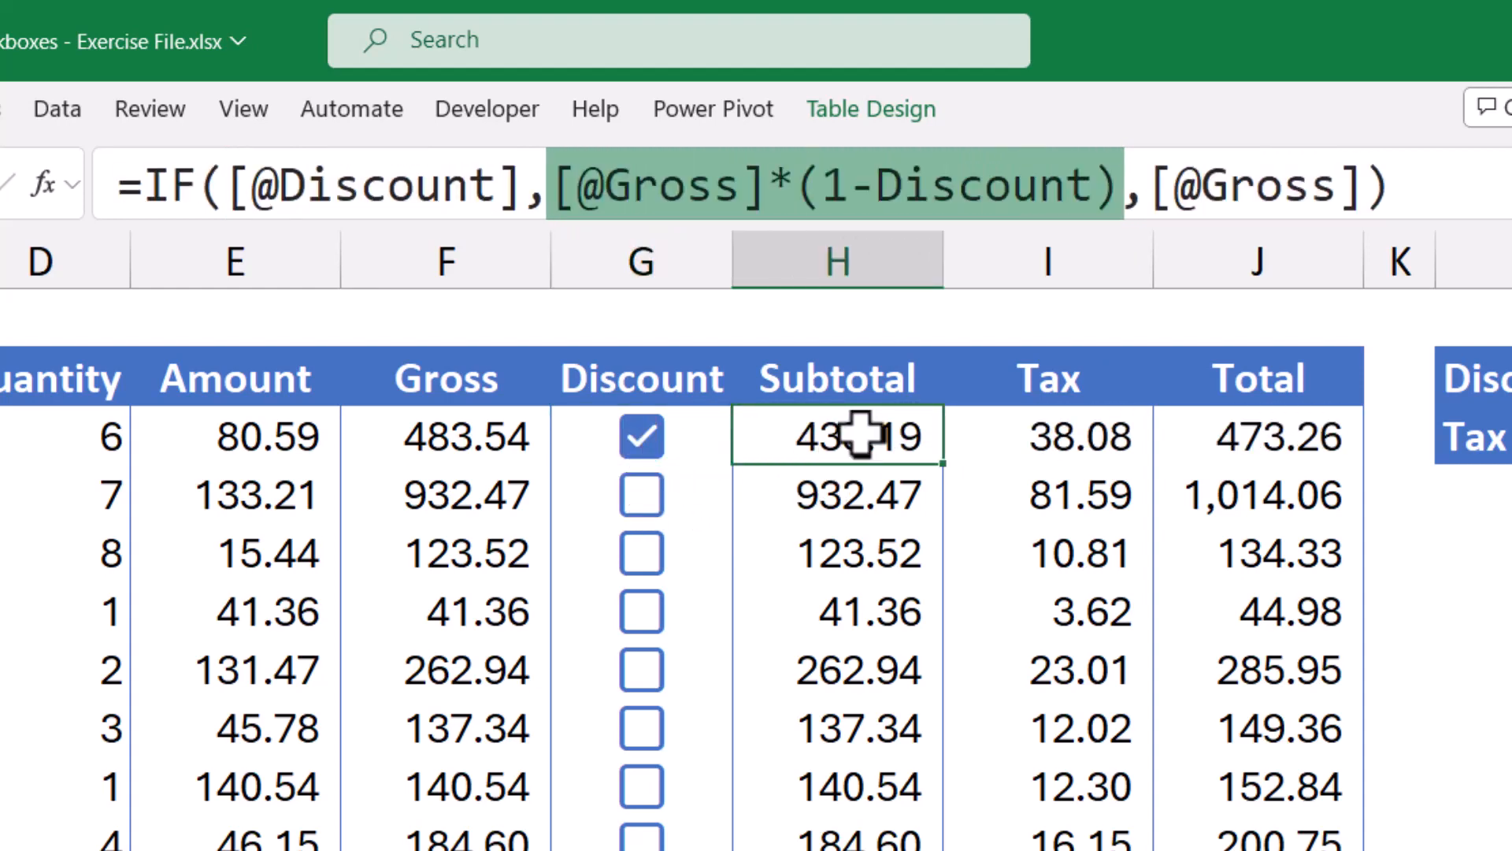
click(642, 556)
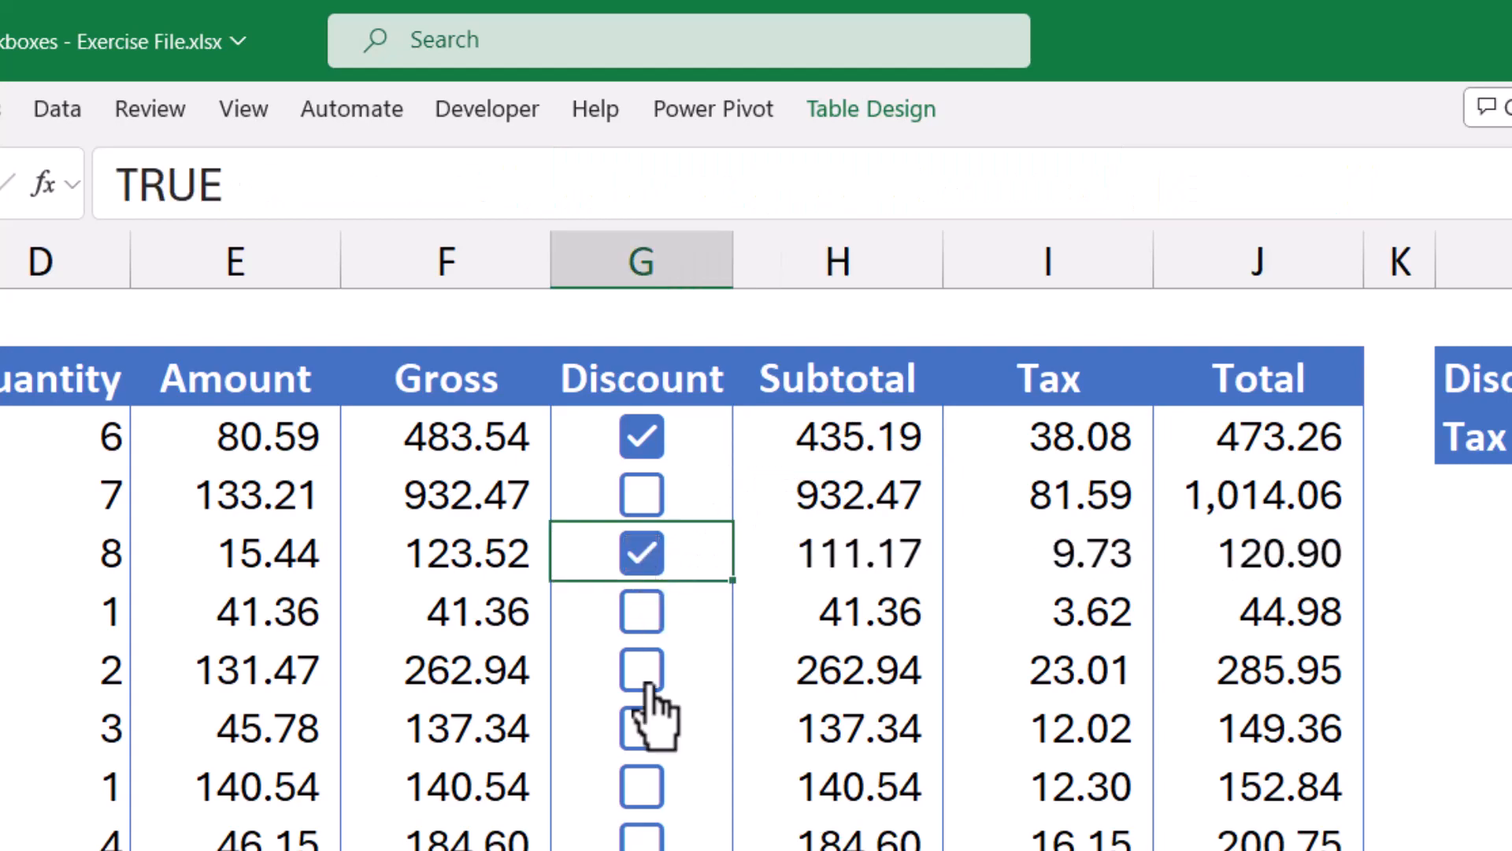
click(642, 671)
click(642, 786)
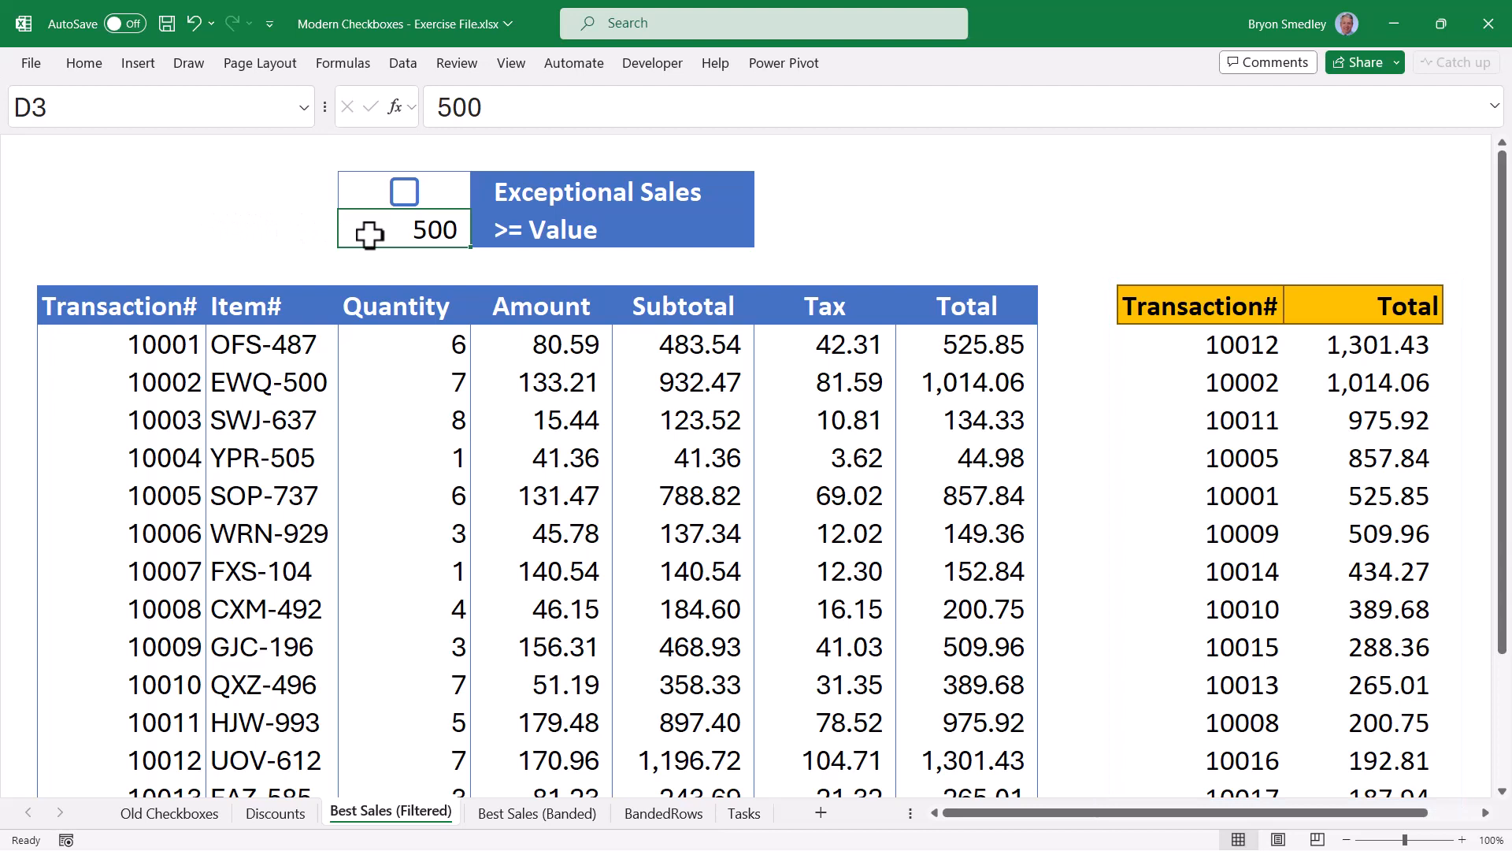
Review the sorted results, then toggle the Exceptional Sales checkbox in D2 off and back on.
drag(1181, 344, 1339, 684)
click(1293, 489)
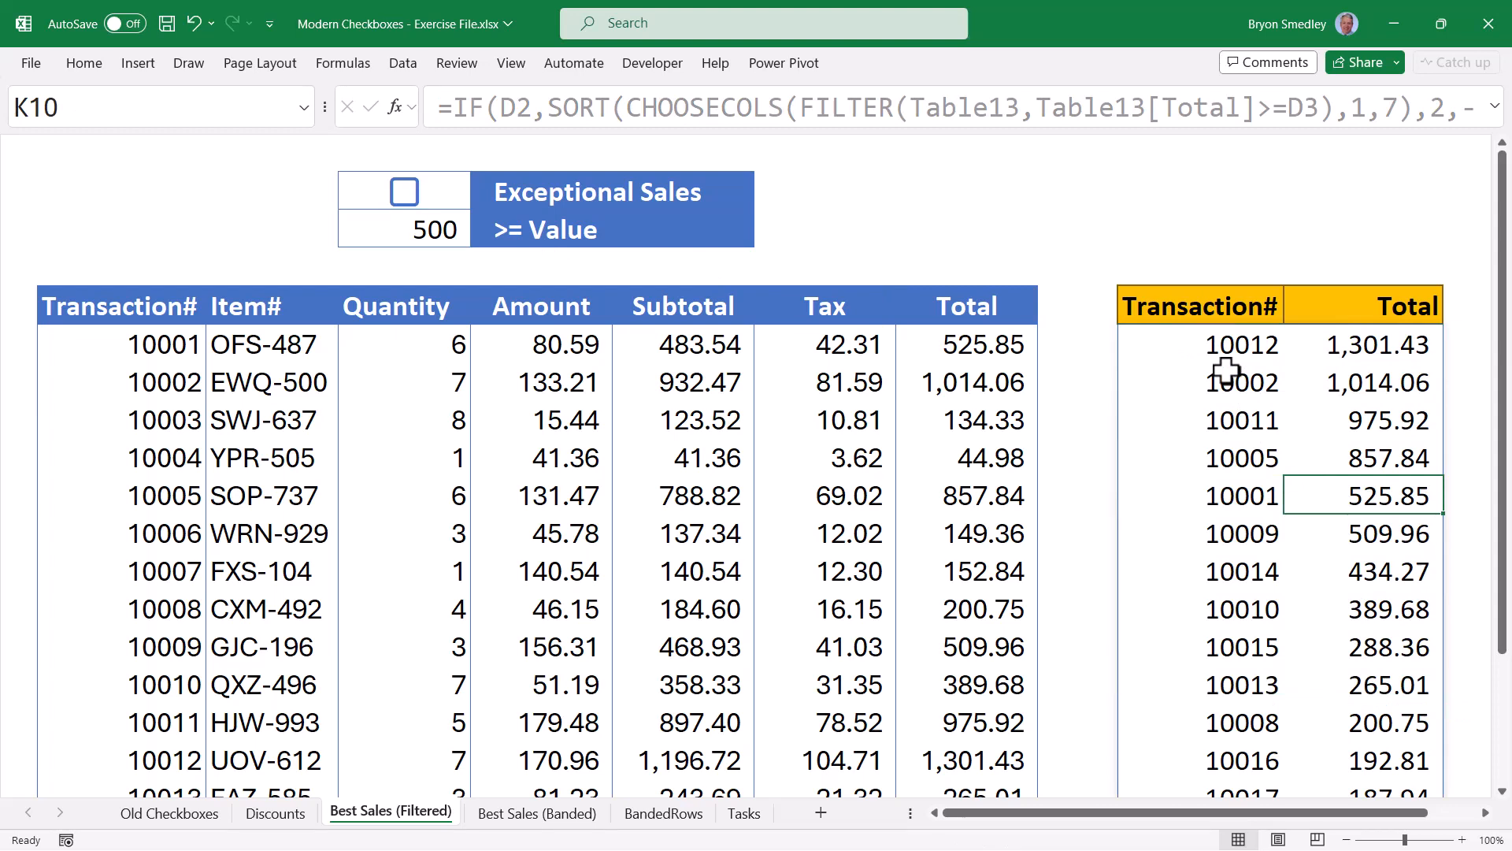
click(405, 191)
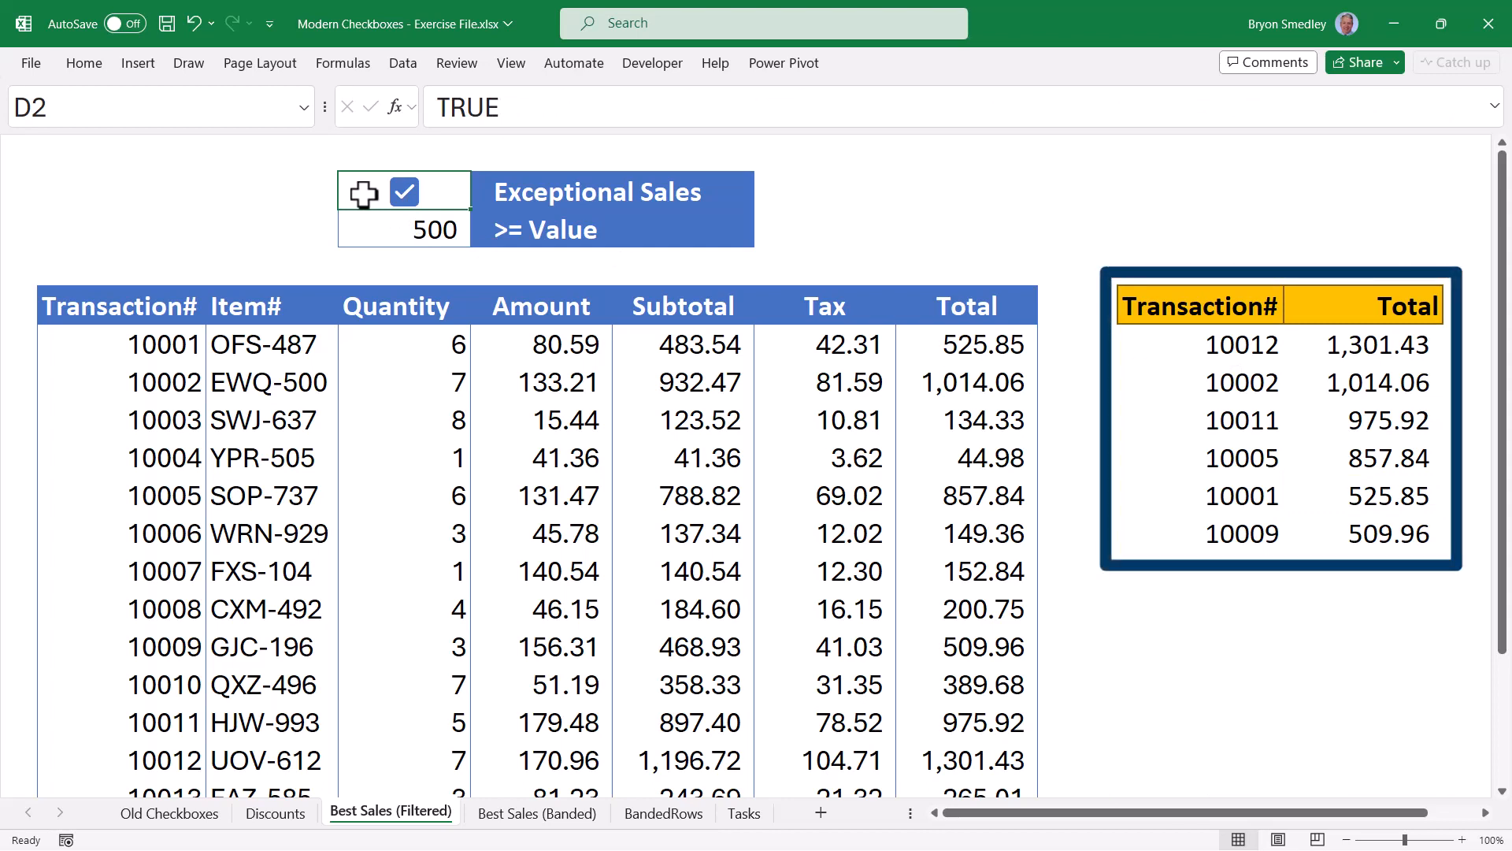
click(401, 198)
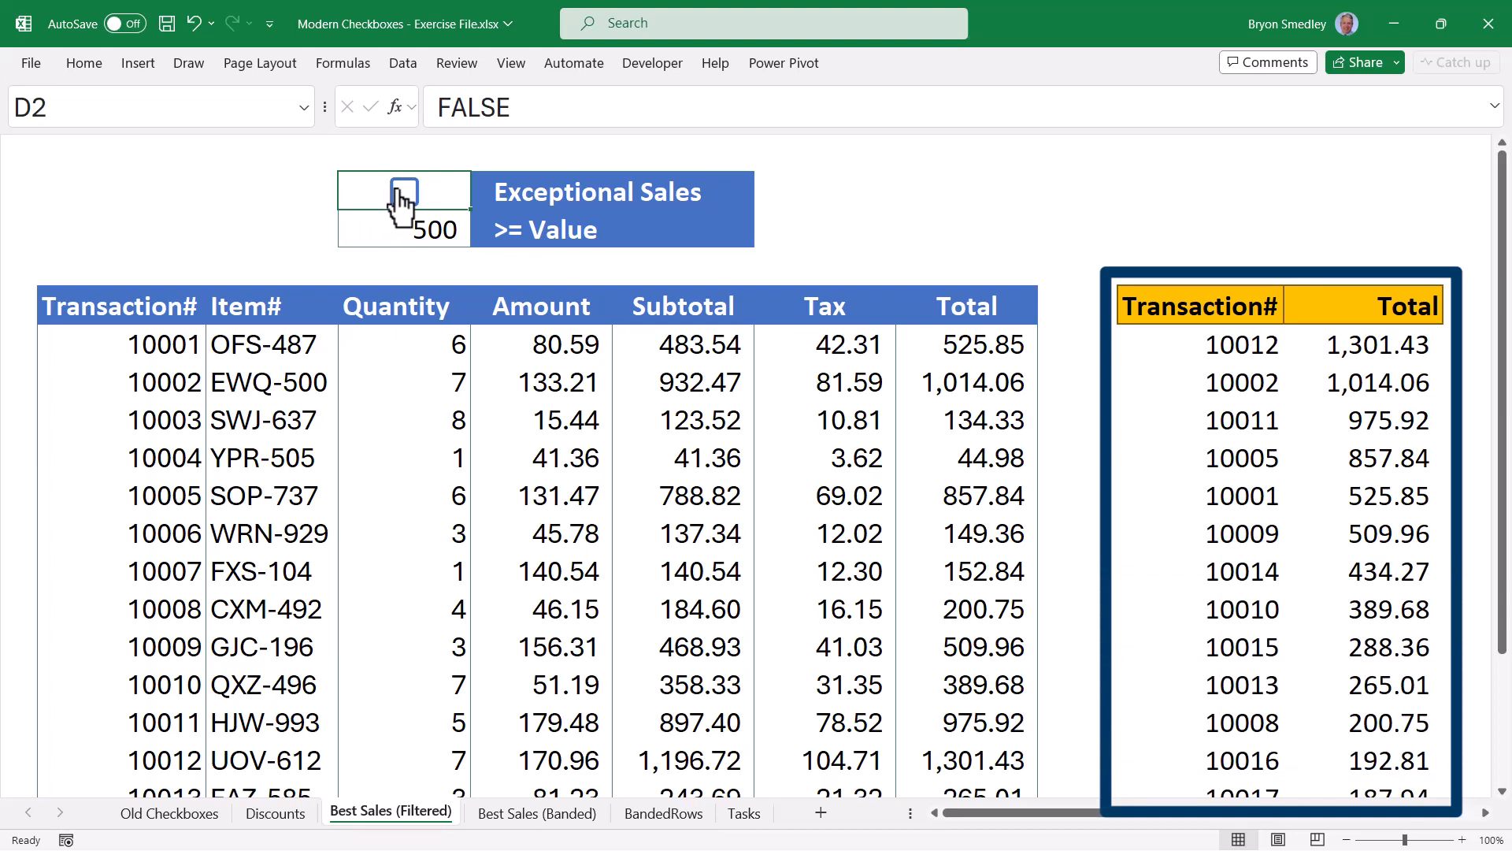
click(400, 194)
Set the D3 threshold to 1000, then 300, and view the filtered results formula.
click(380, 233)
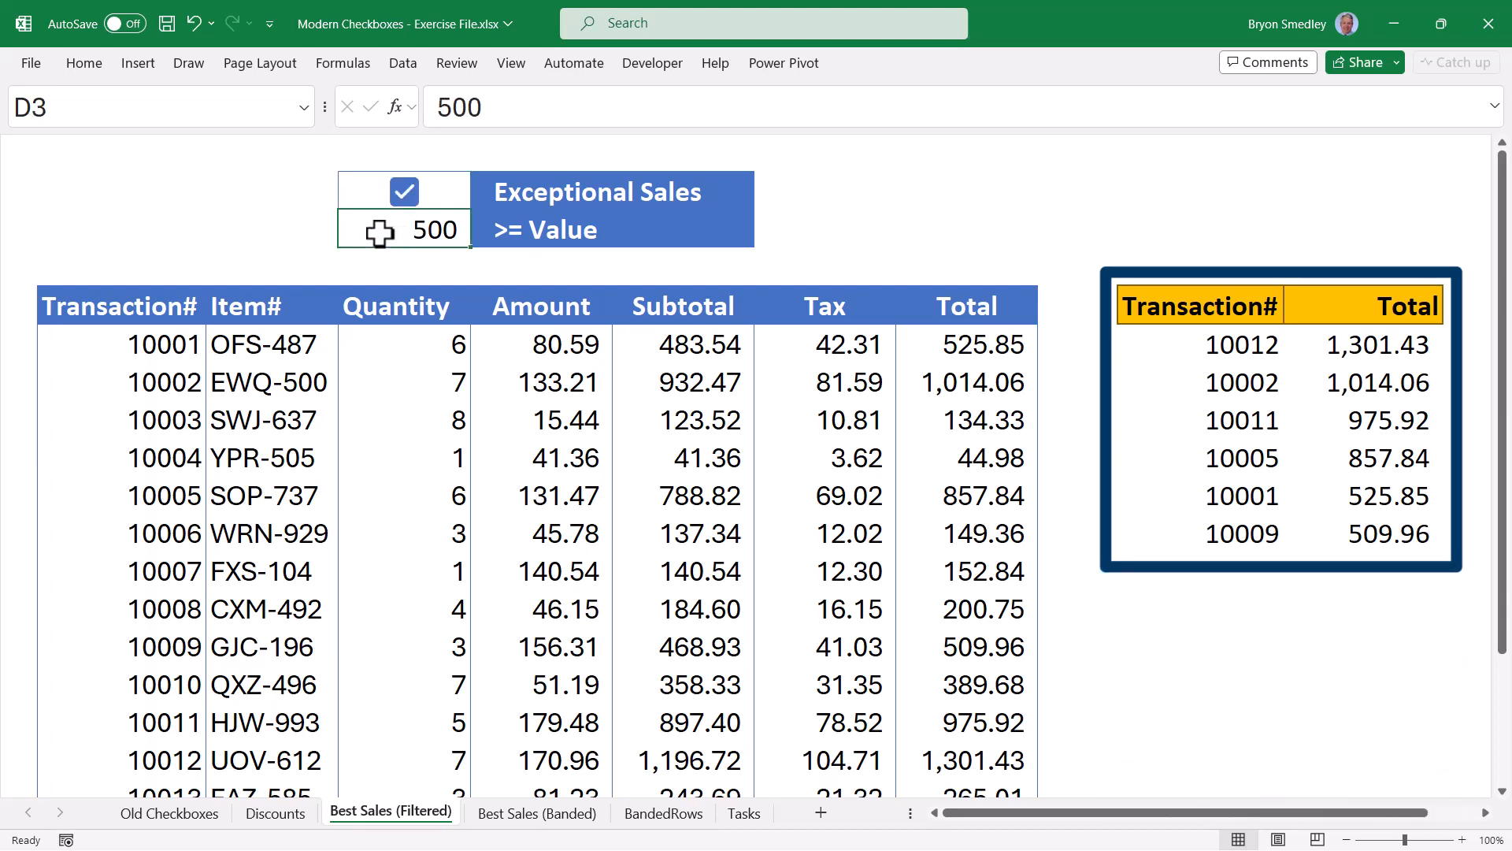
text(1000)
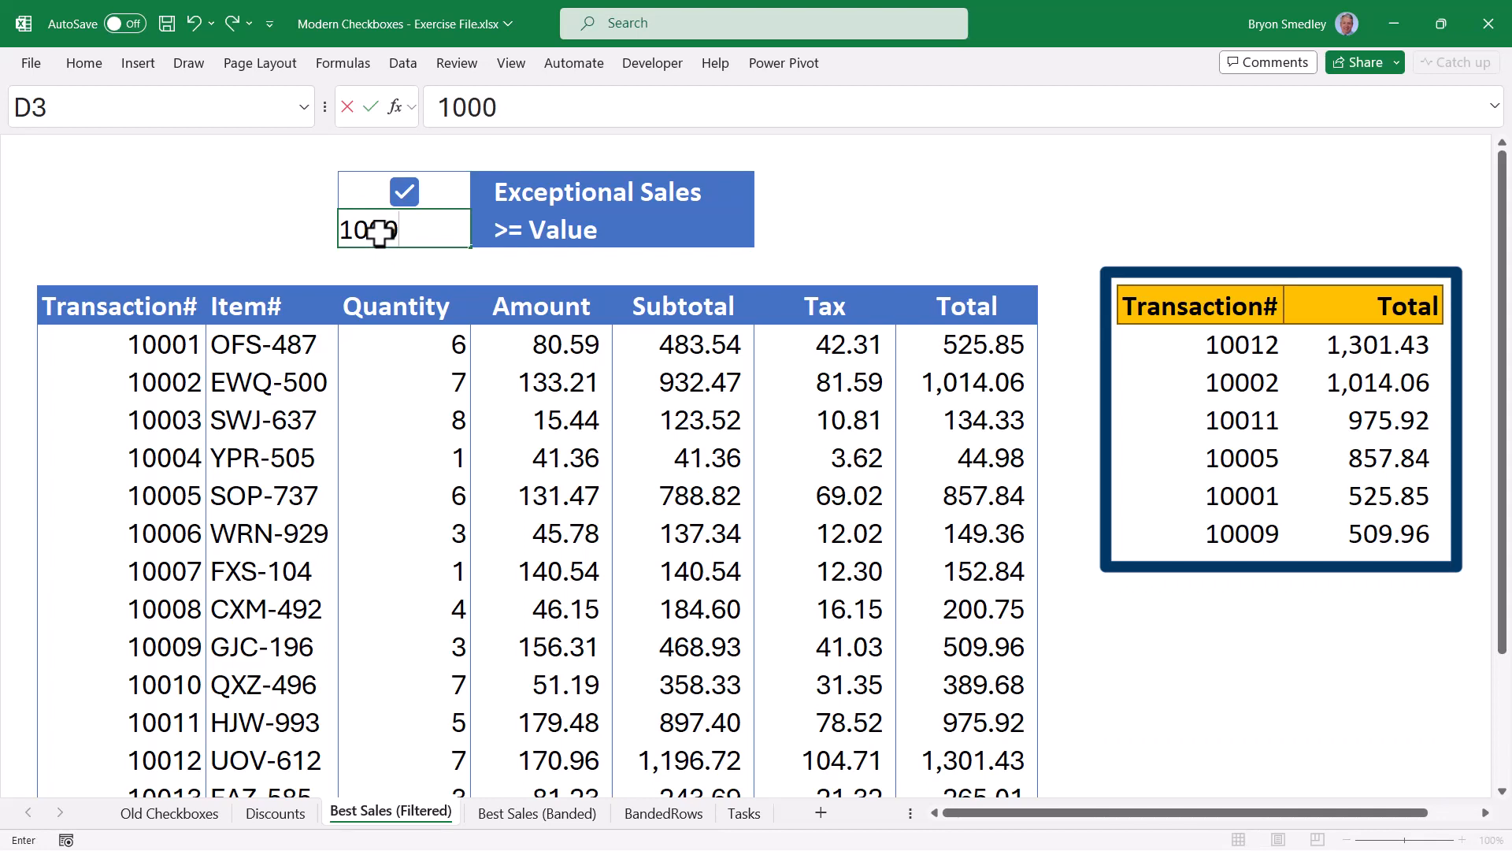
key(Return)
click(380, 234)
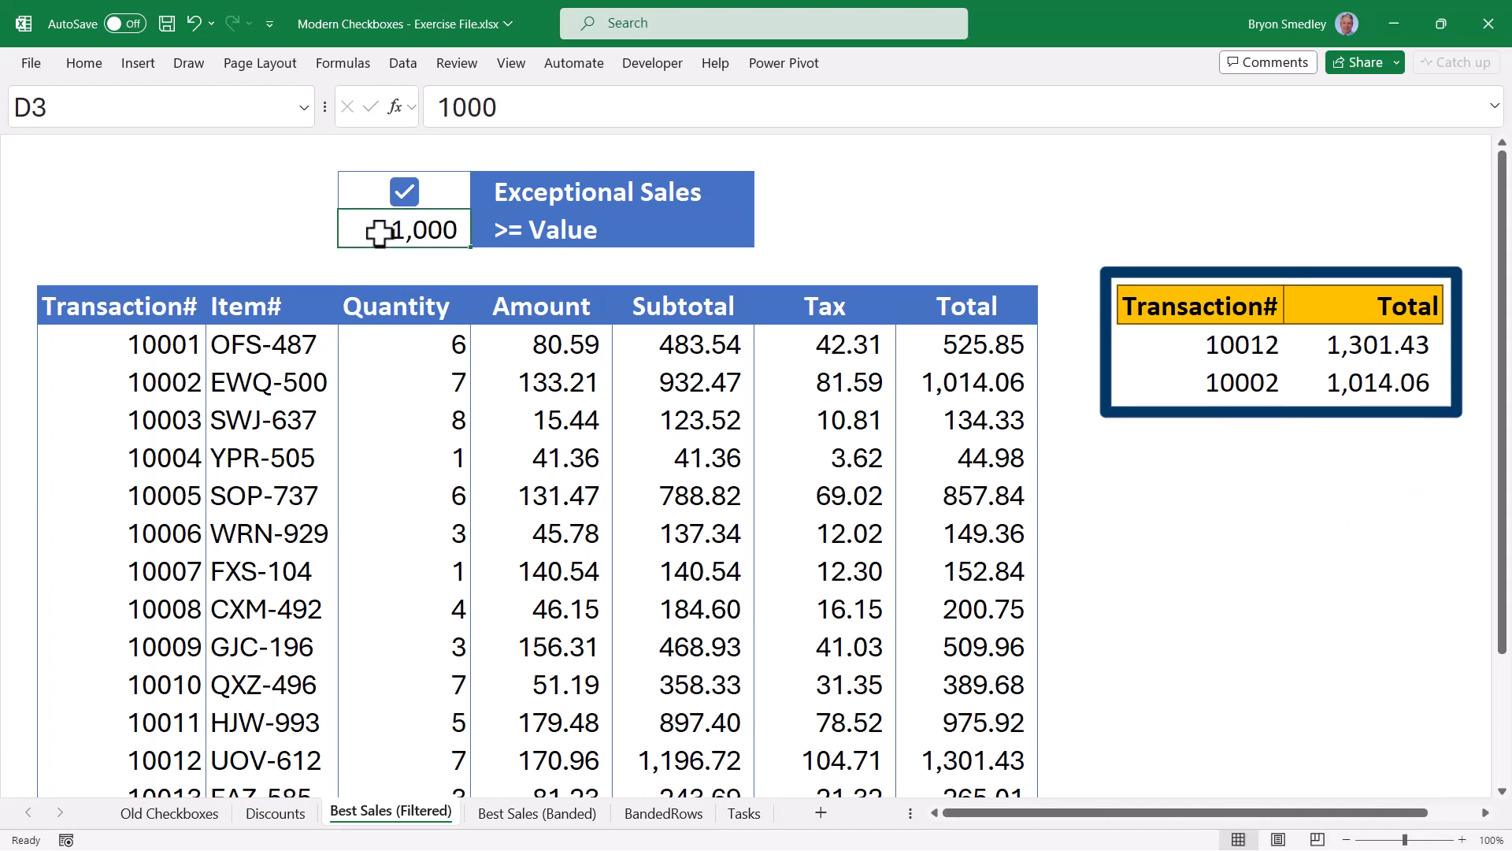
text(300)
key(Return)
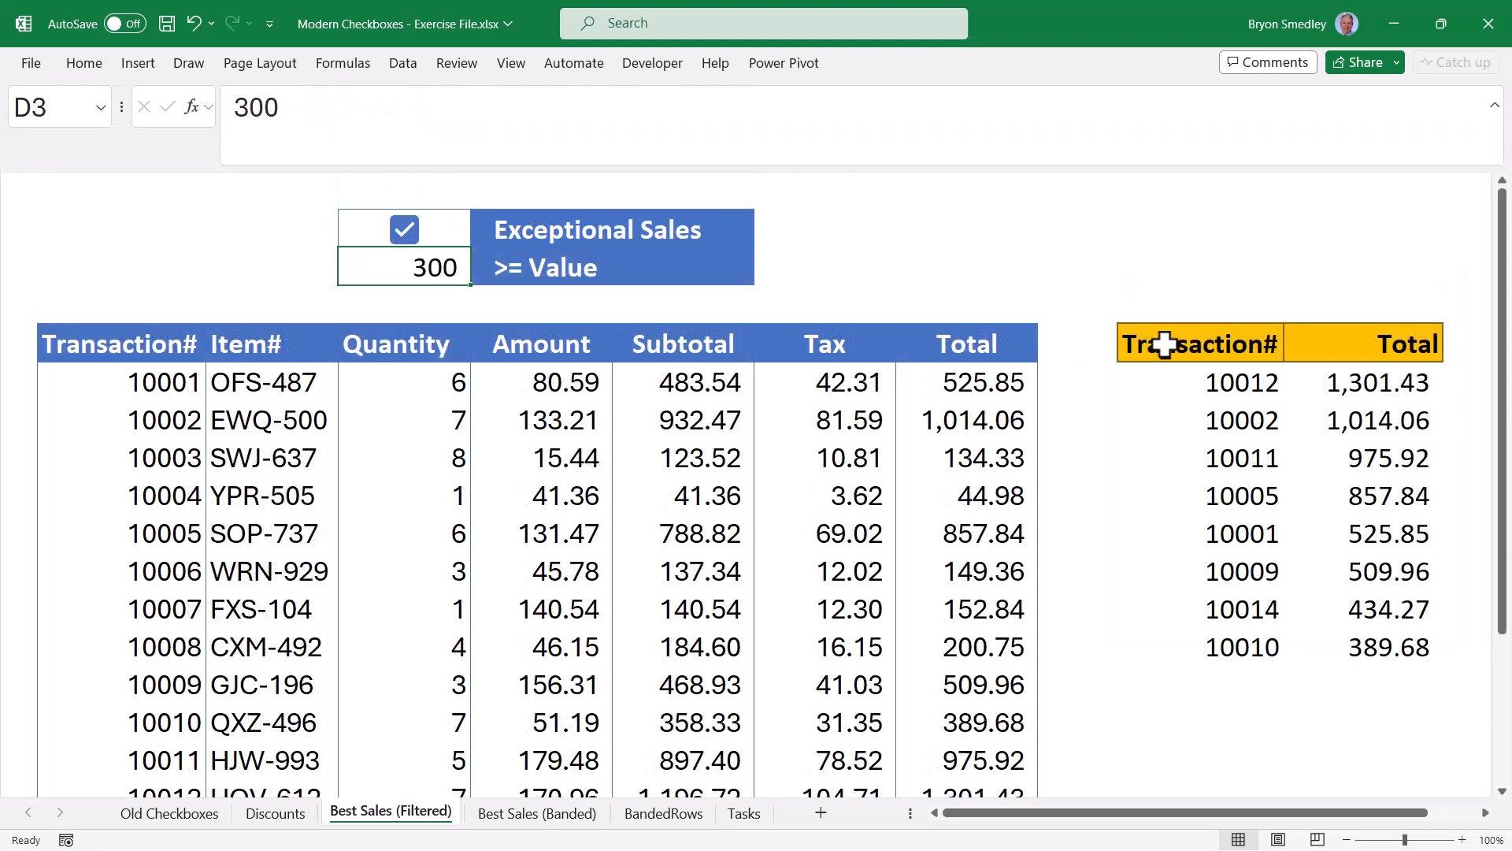
drag(1164, 344, 1394, 647)
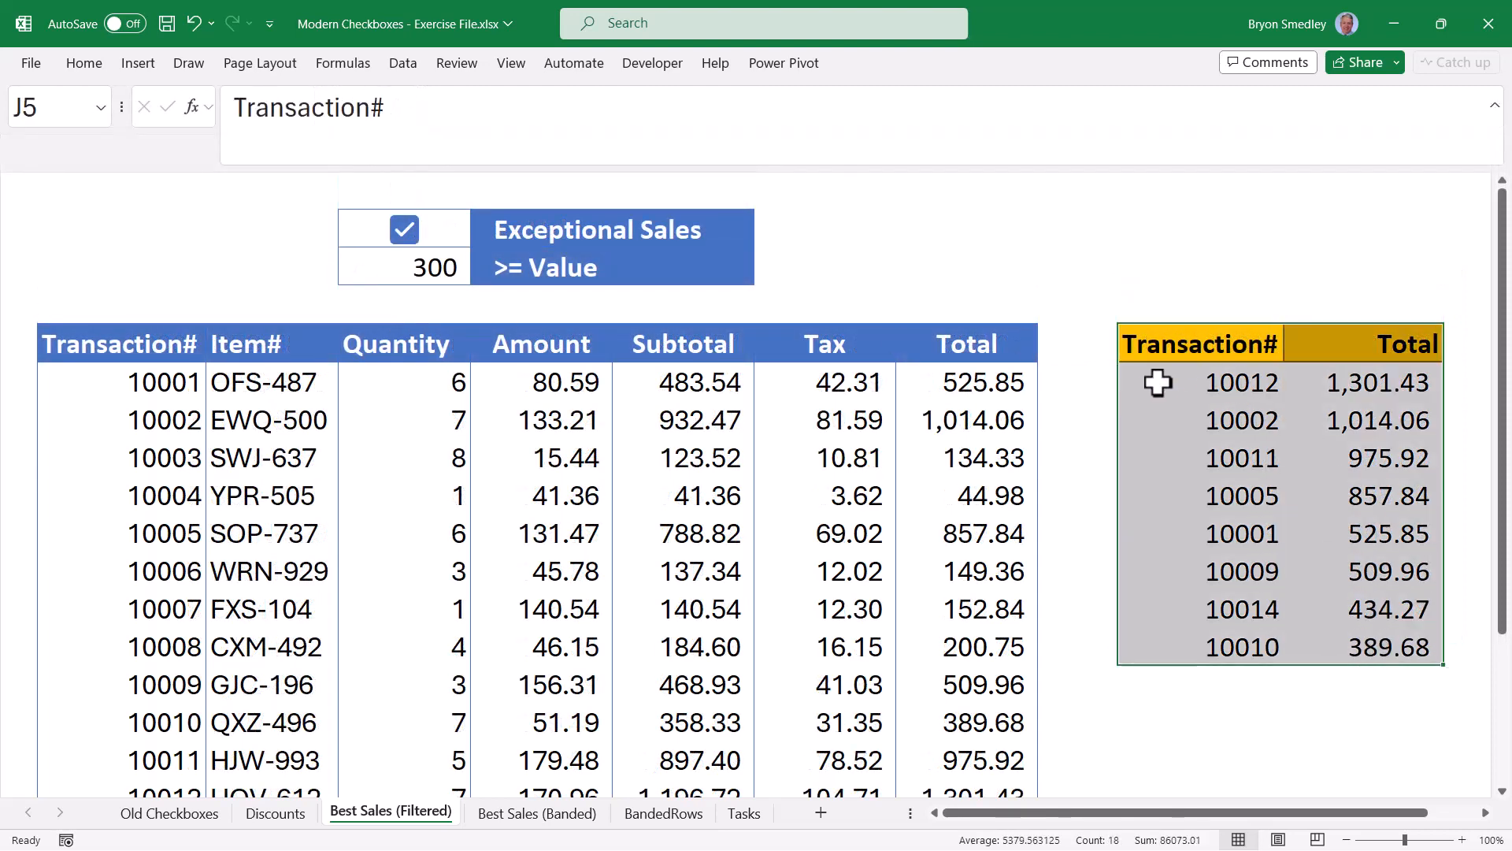
click(1158, 382)
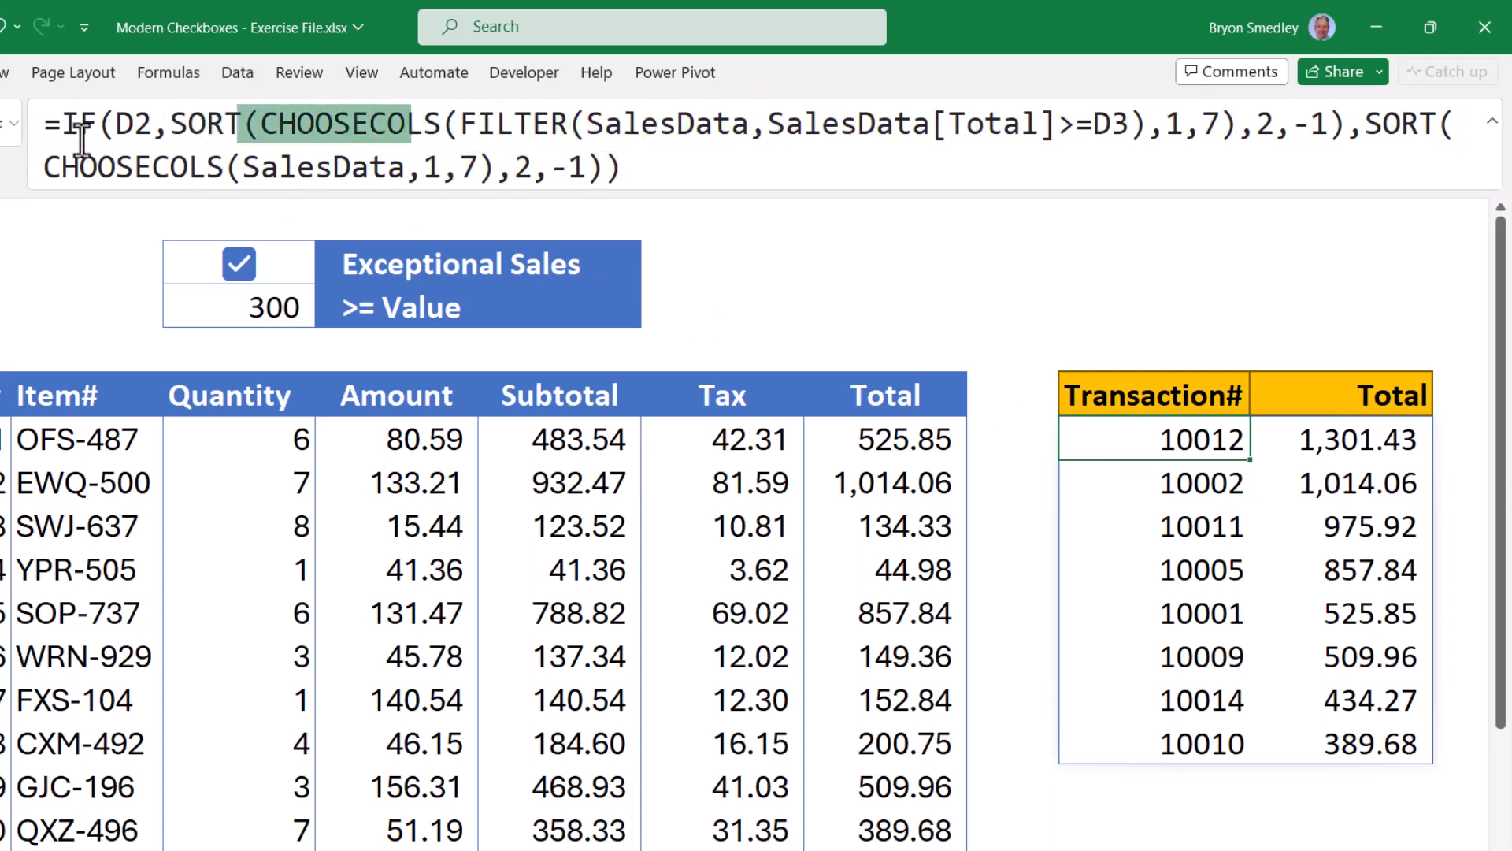
Preview the formula's D2 test, then untick and re-tick the Exceptional Sales checkbox.
drag(63, 123, 137, 126)
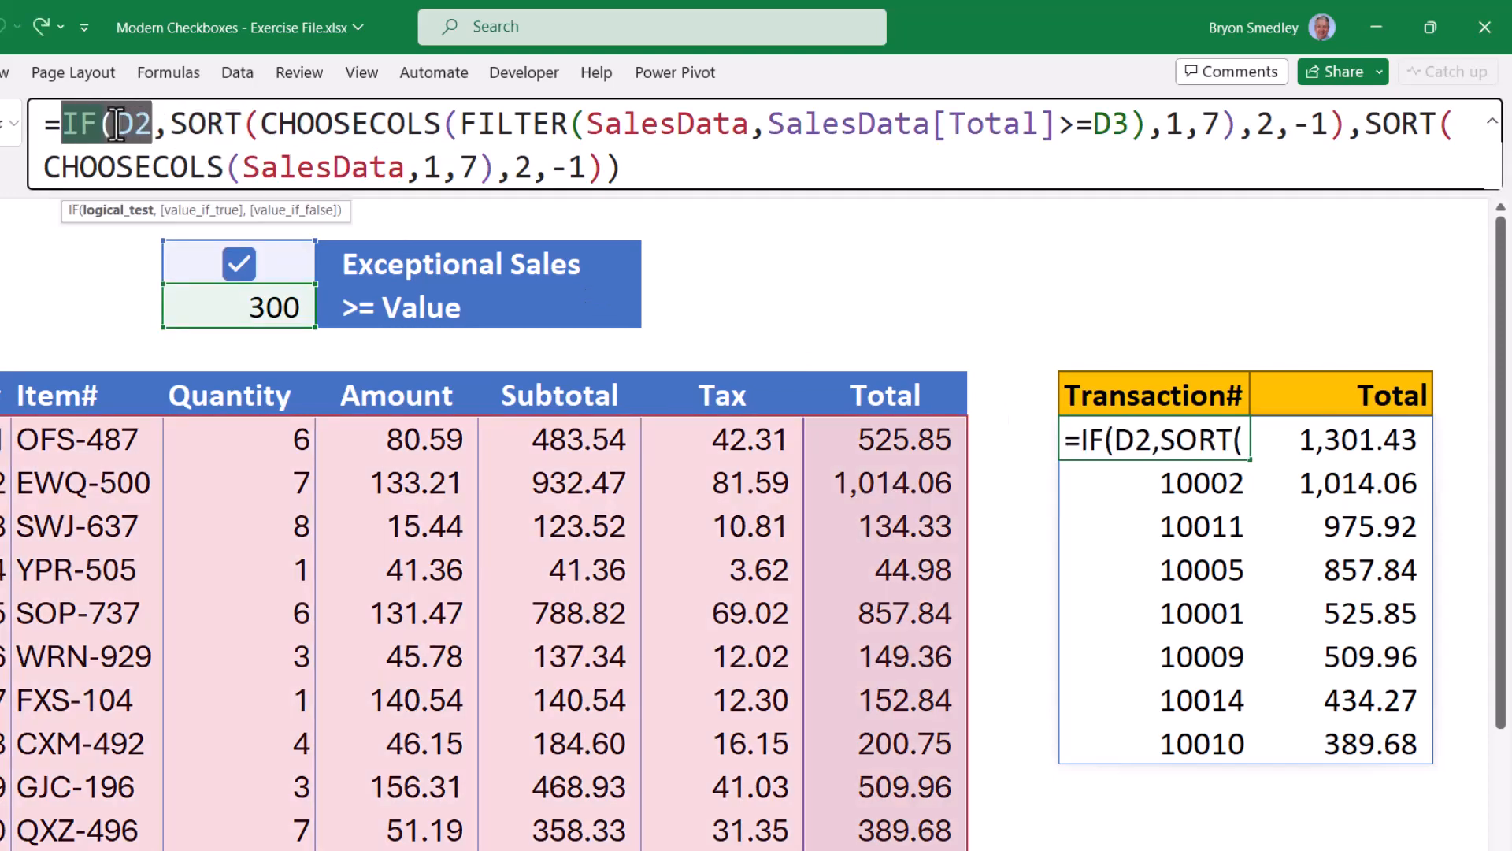
double_click(137, 124)
key(Escape)
click(285, 264)
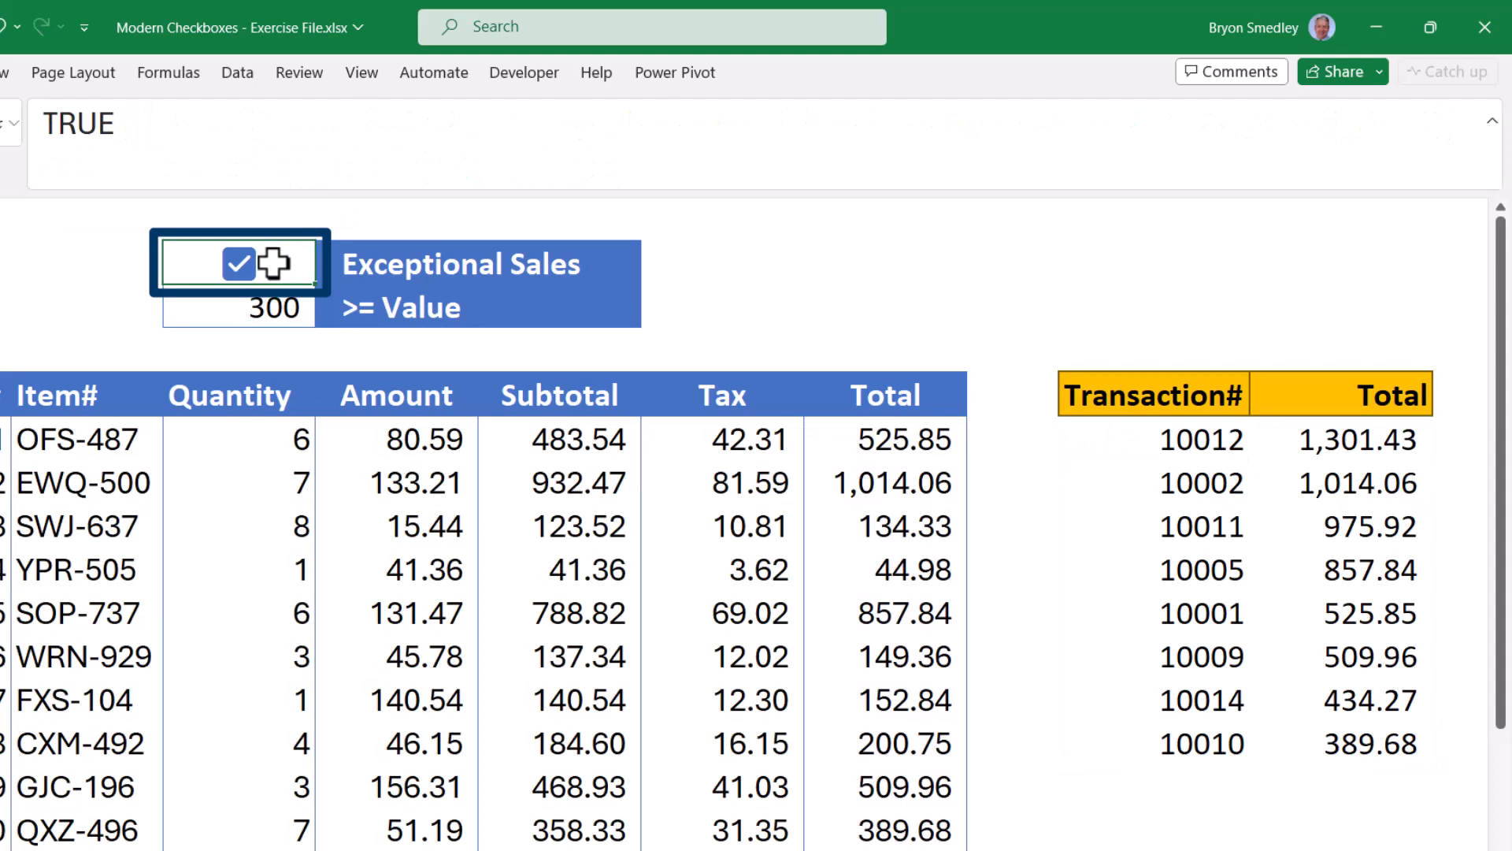
click(242, 266)
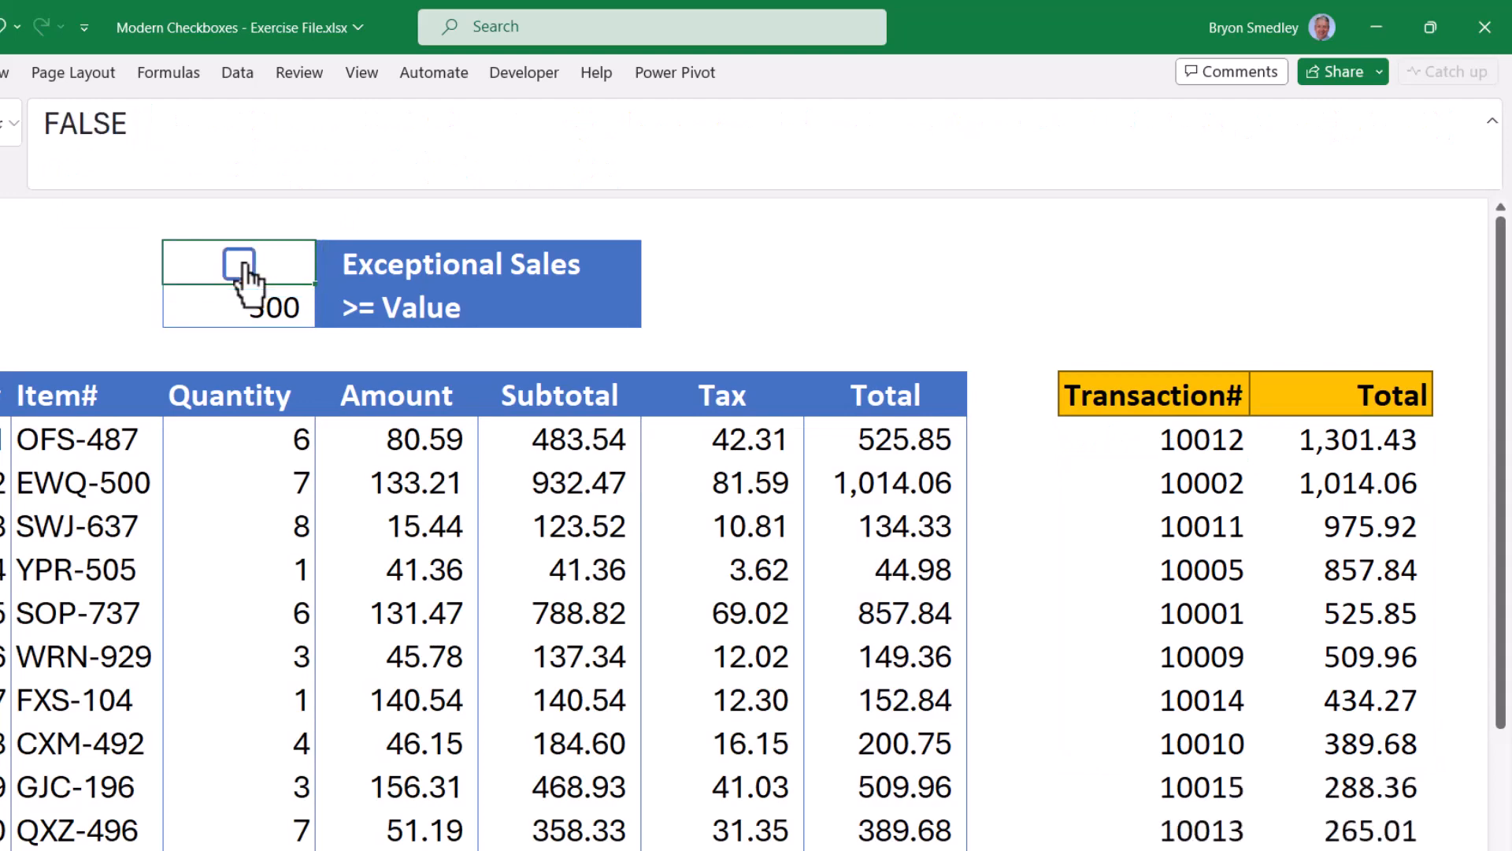
click(239, 264)
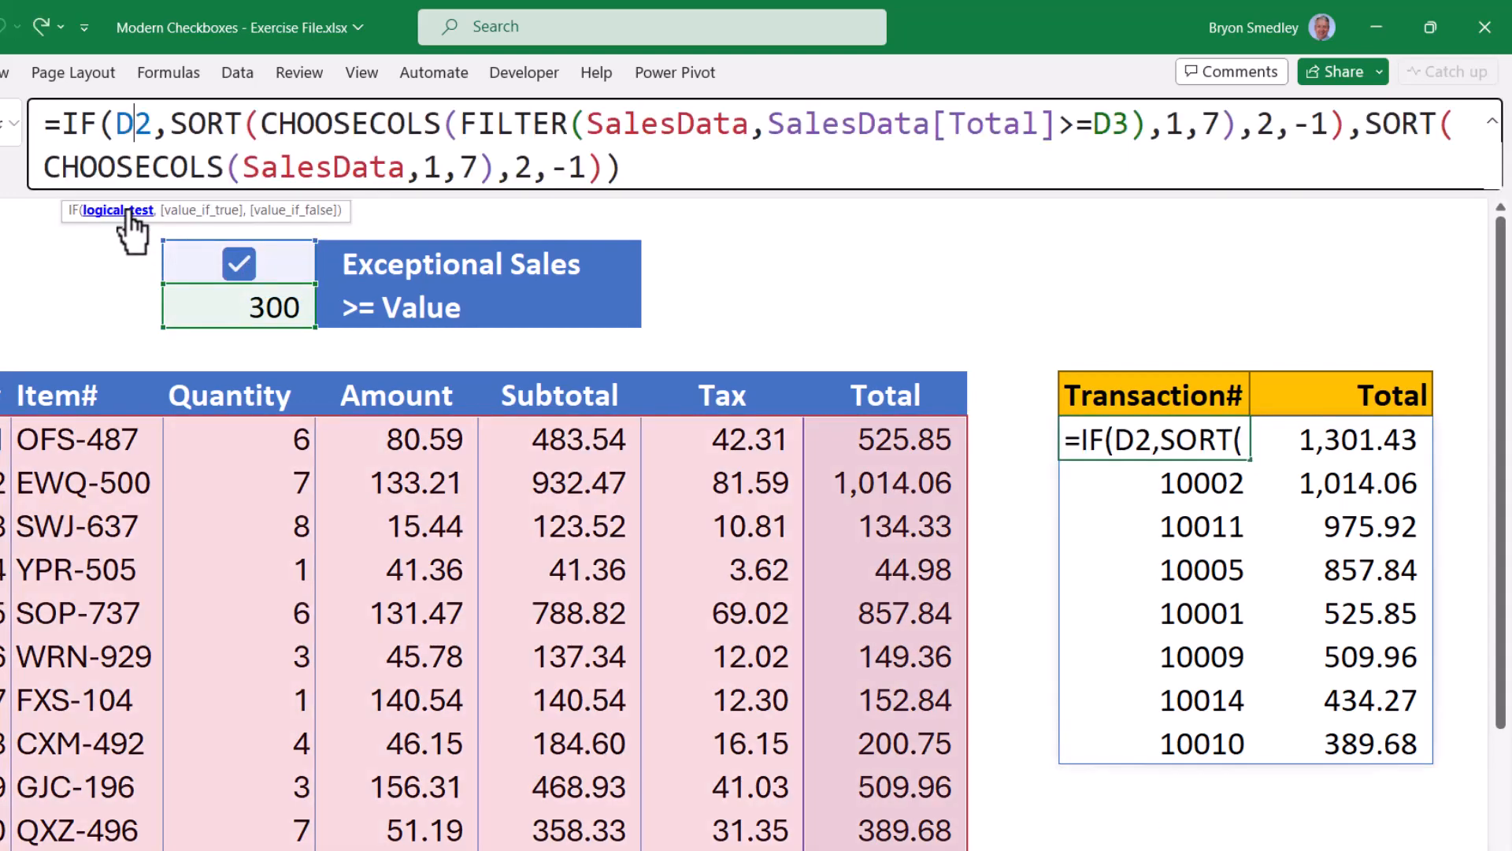
Highlight the results formula's IF logical_test, value_if_true and value_if_false arguments.
click(130, 210)
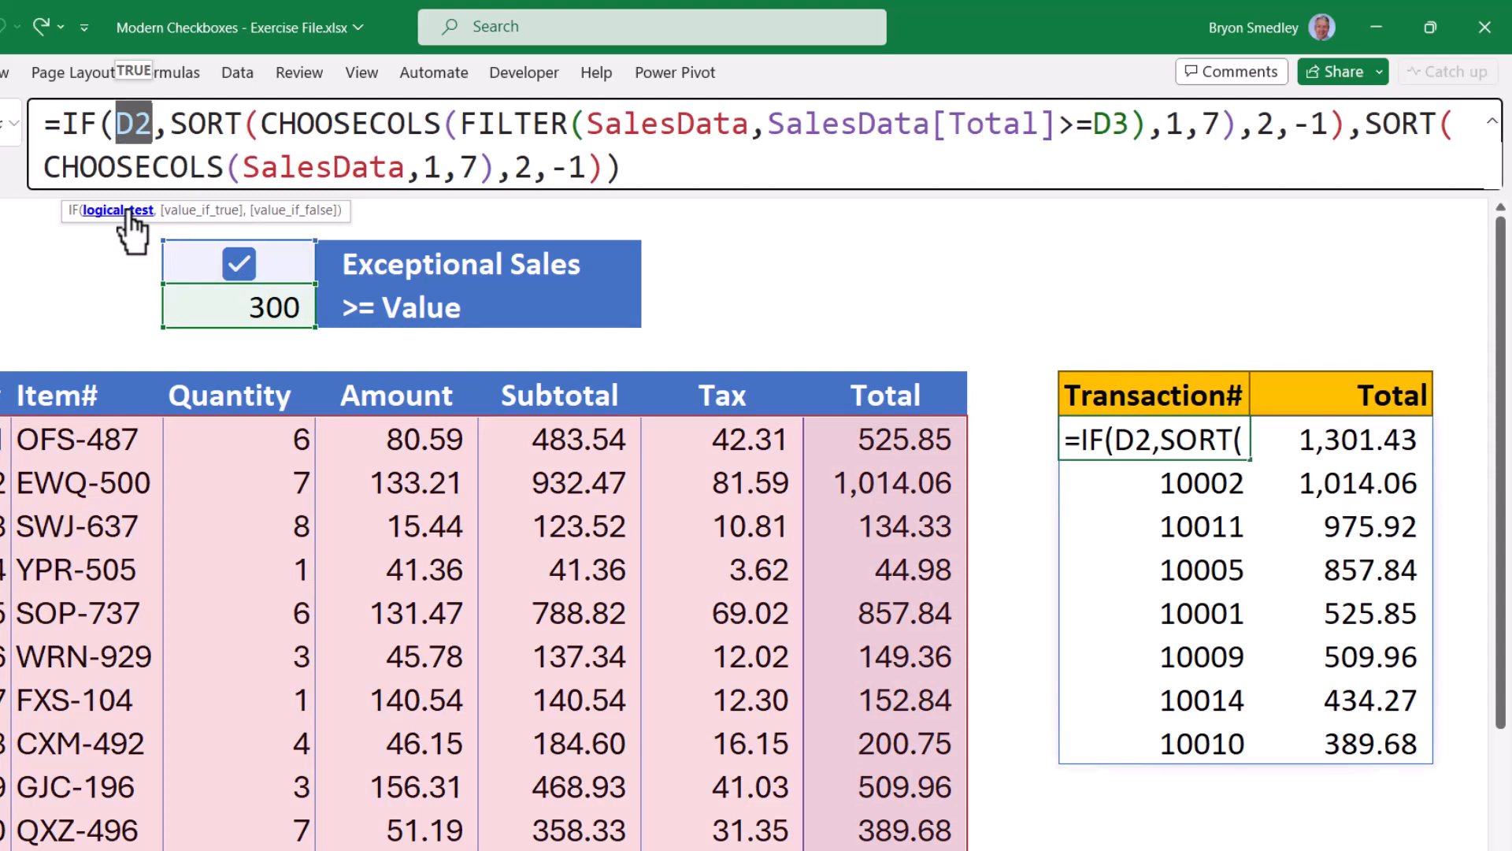
click(192, 210)
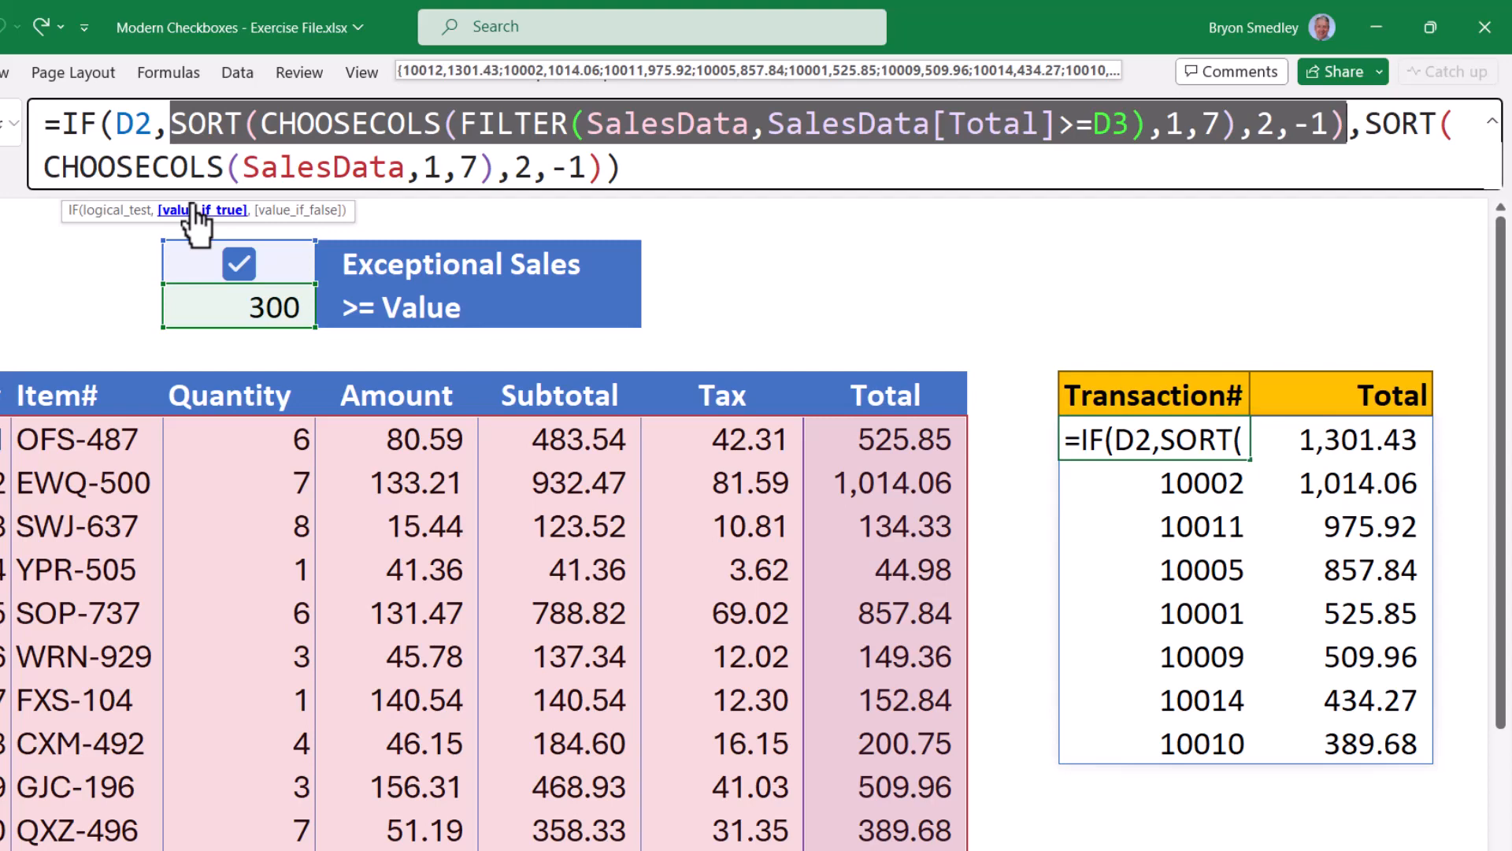
click(109, 211)
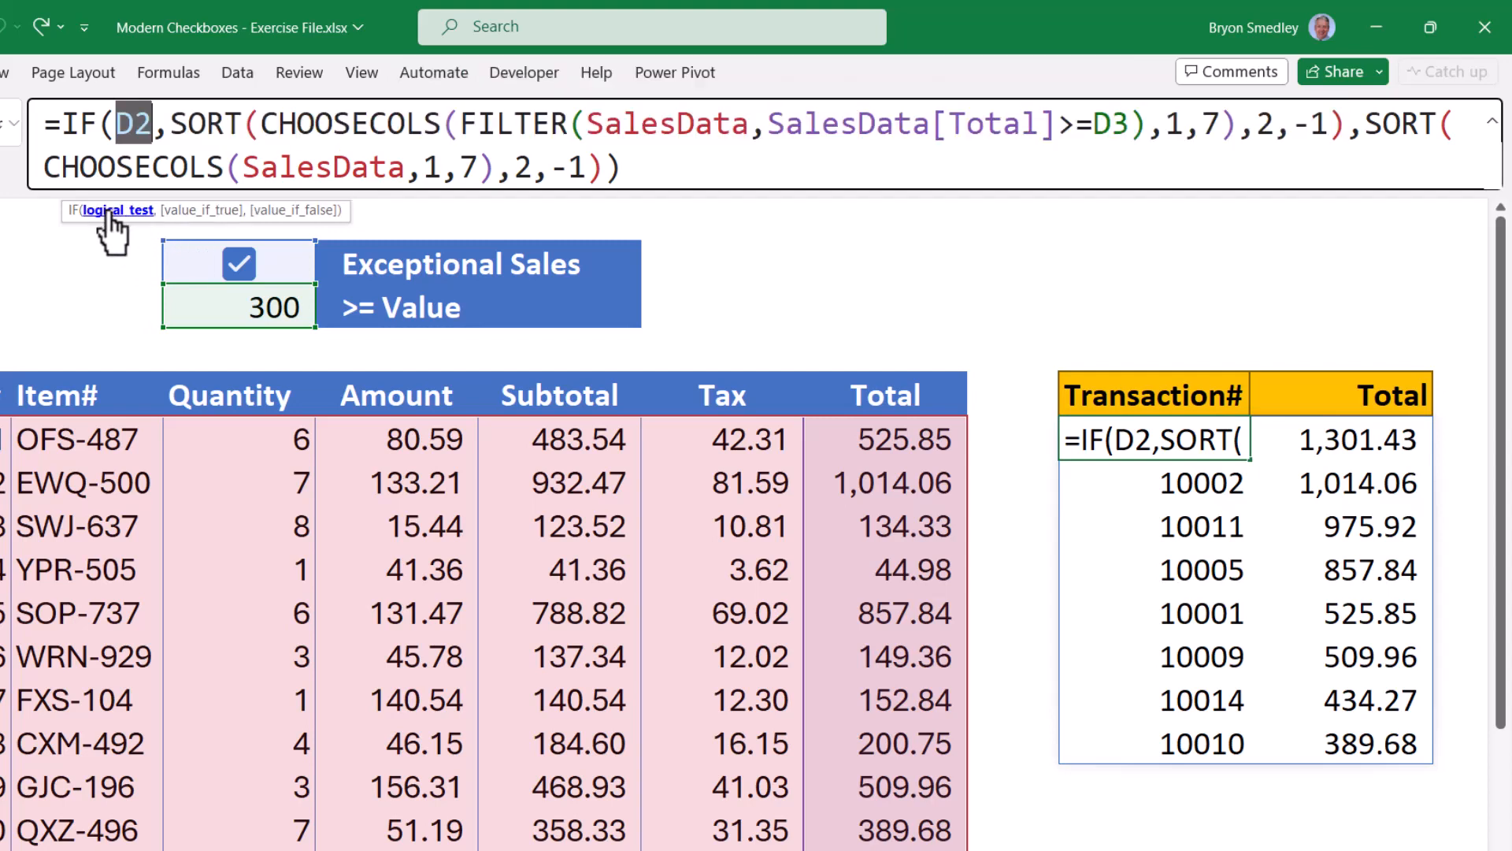
click(293, 210)
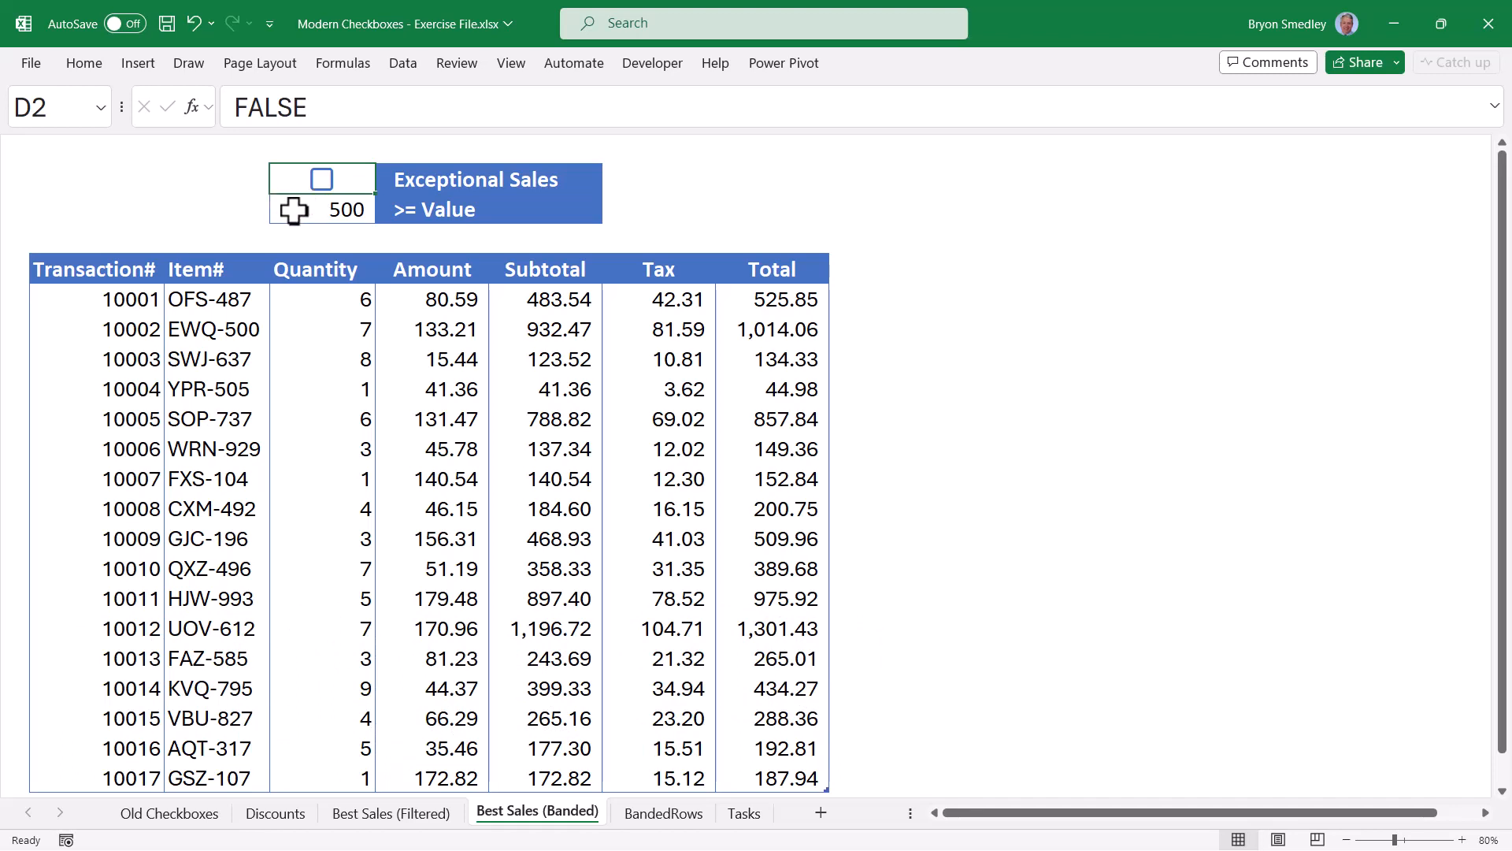
Tick Exceptional Sales and try 800 and 1000 thresholds in D3 to watch the green banding update.
click(322, 179)
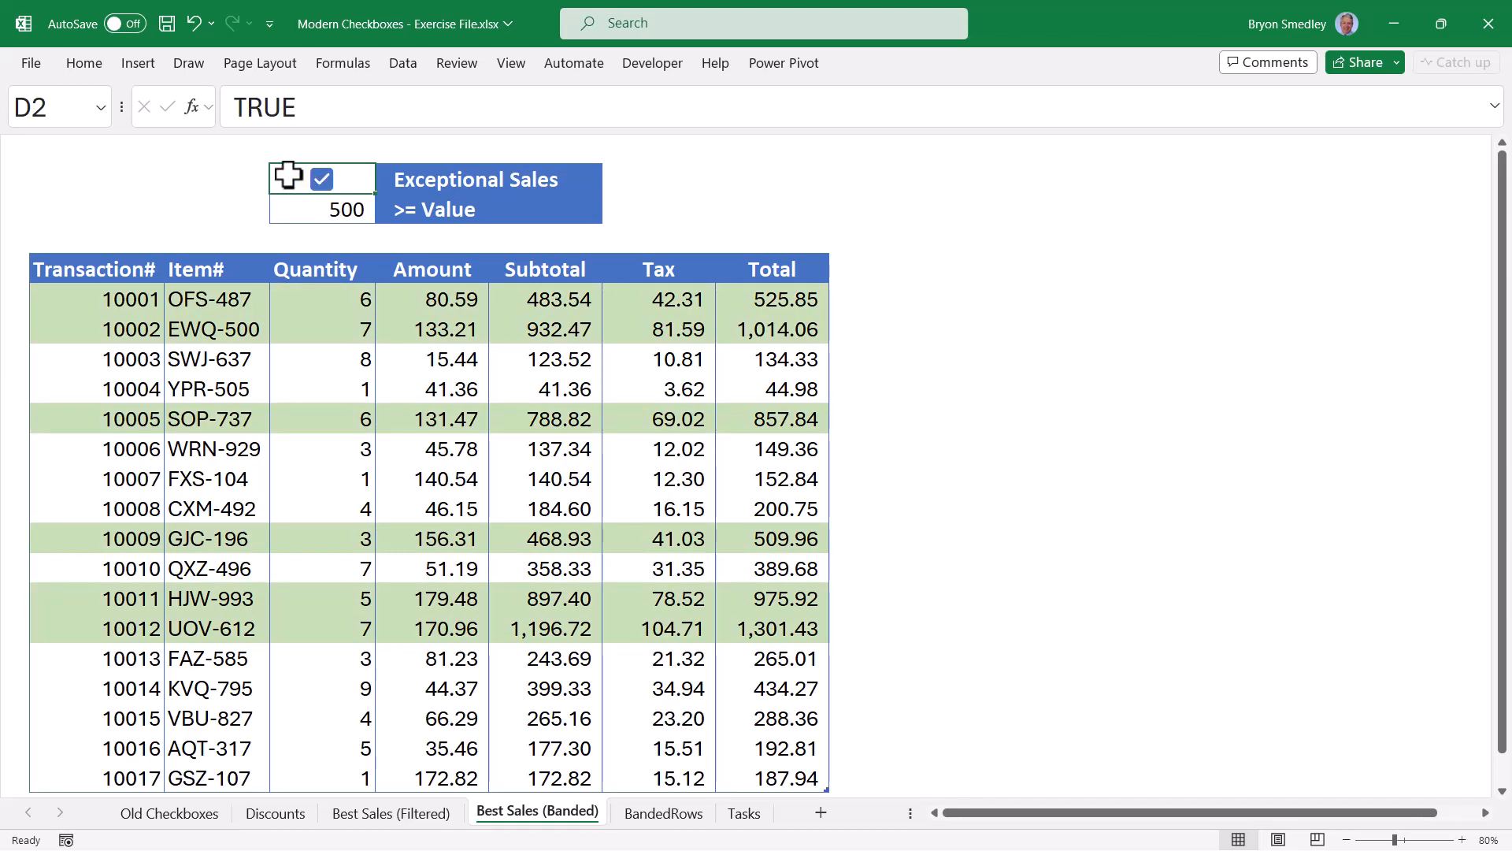
key(Down)
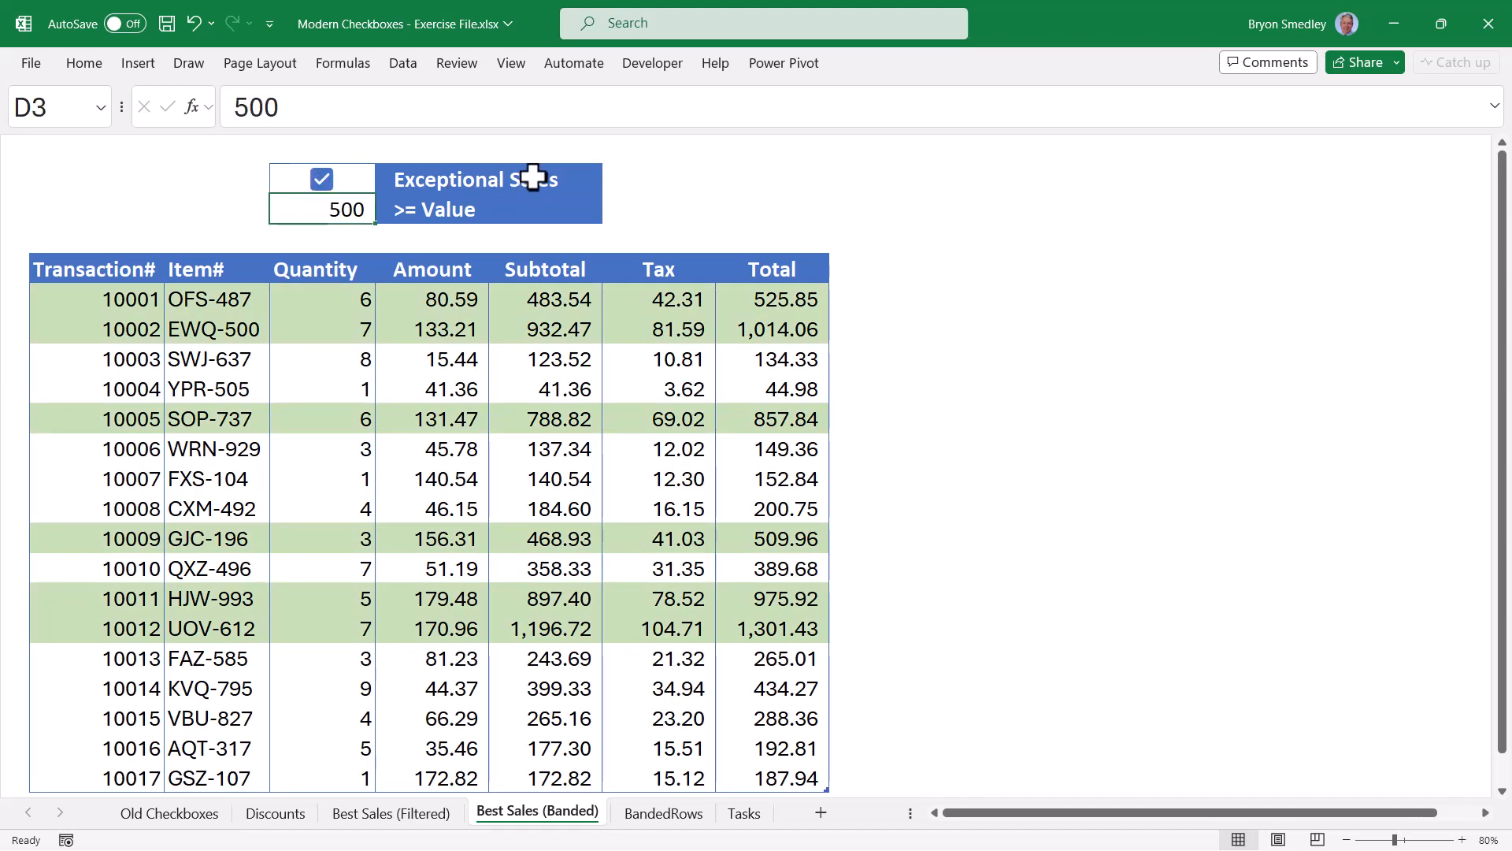
text(800)
key(Return)
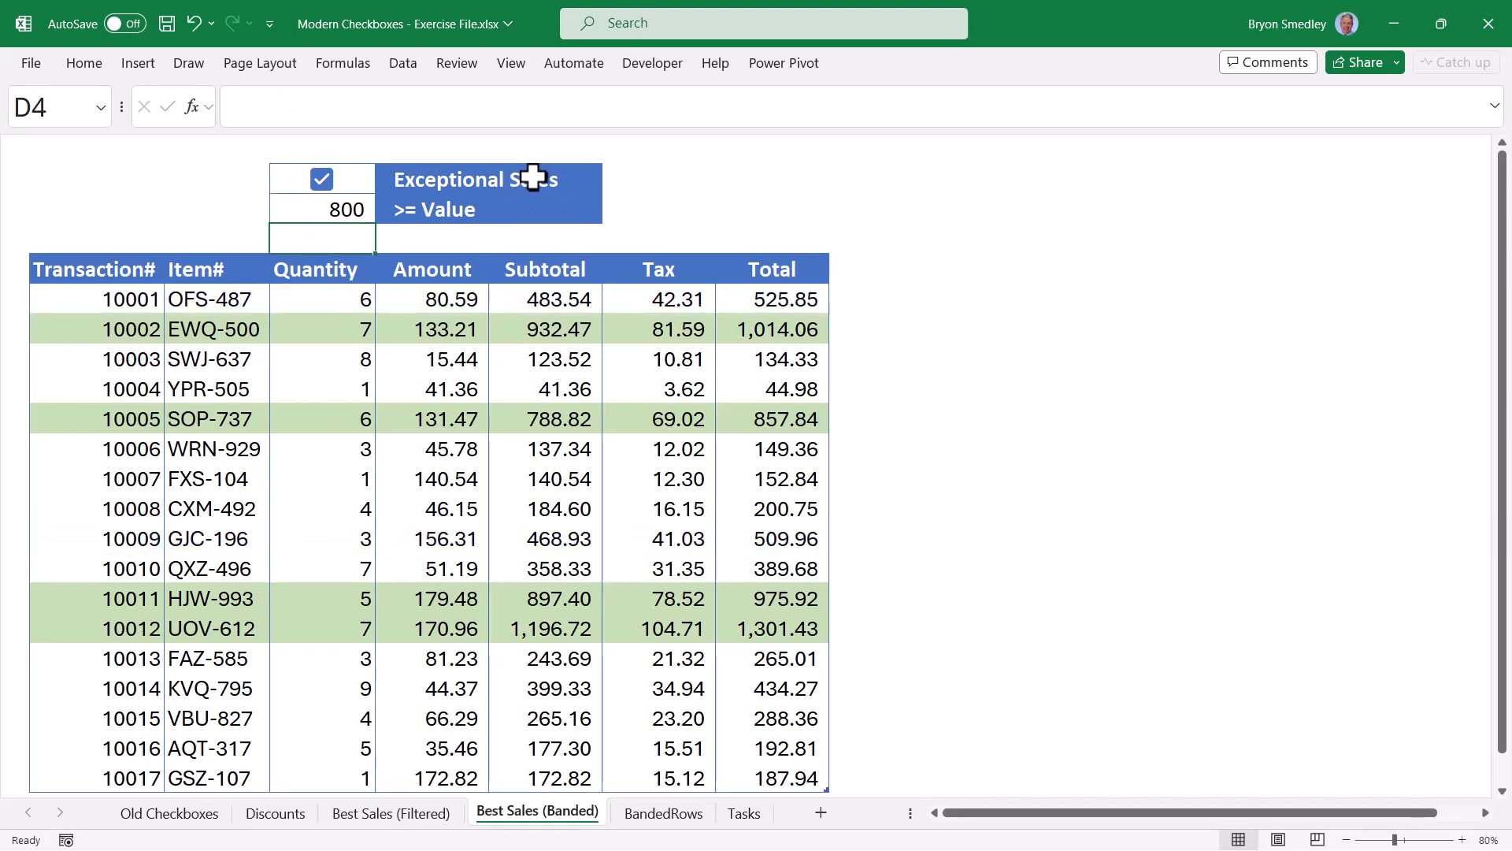
key(Up)
text(1000)
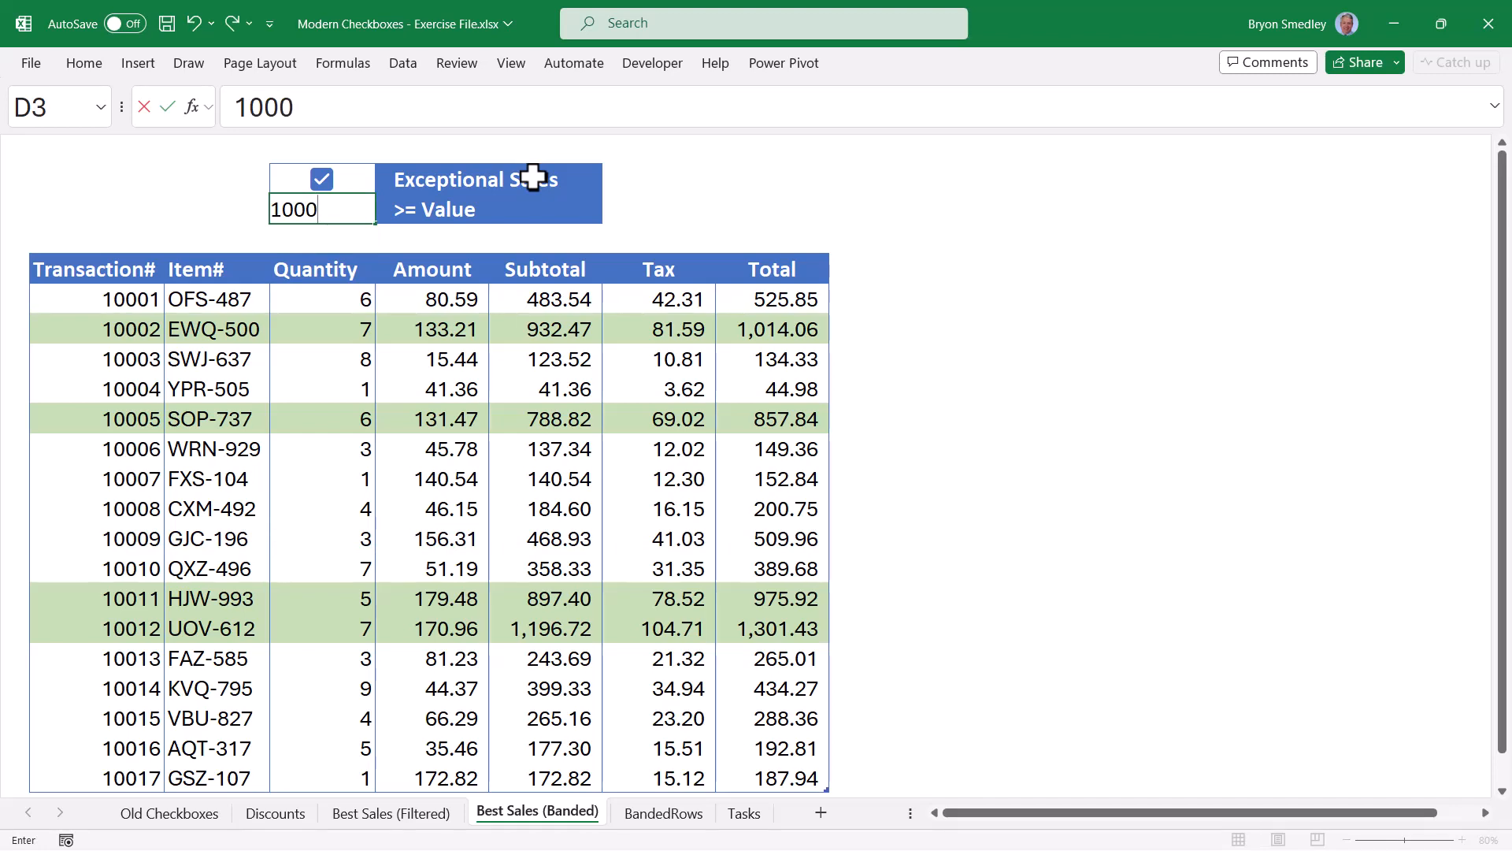
key(Return)
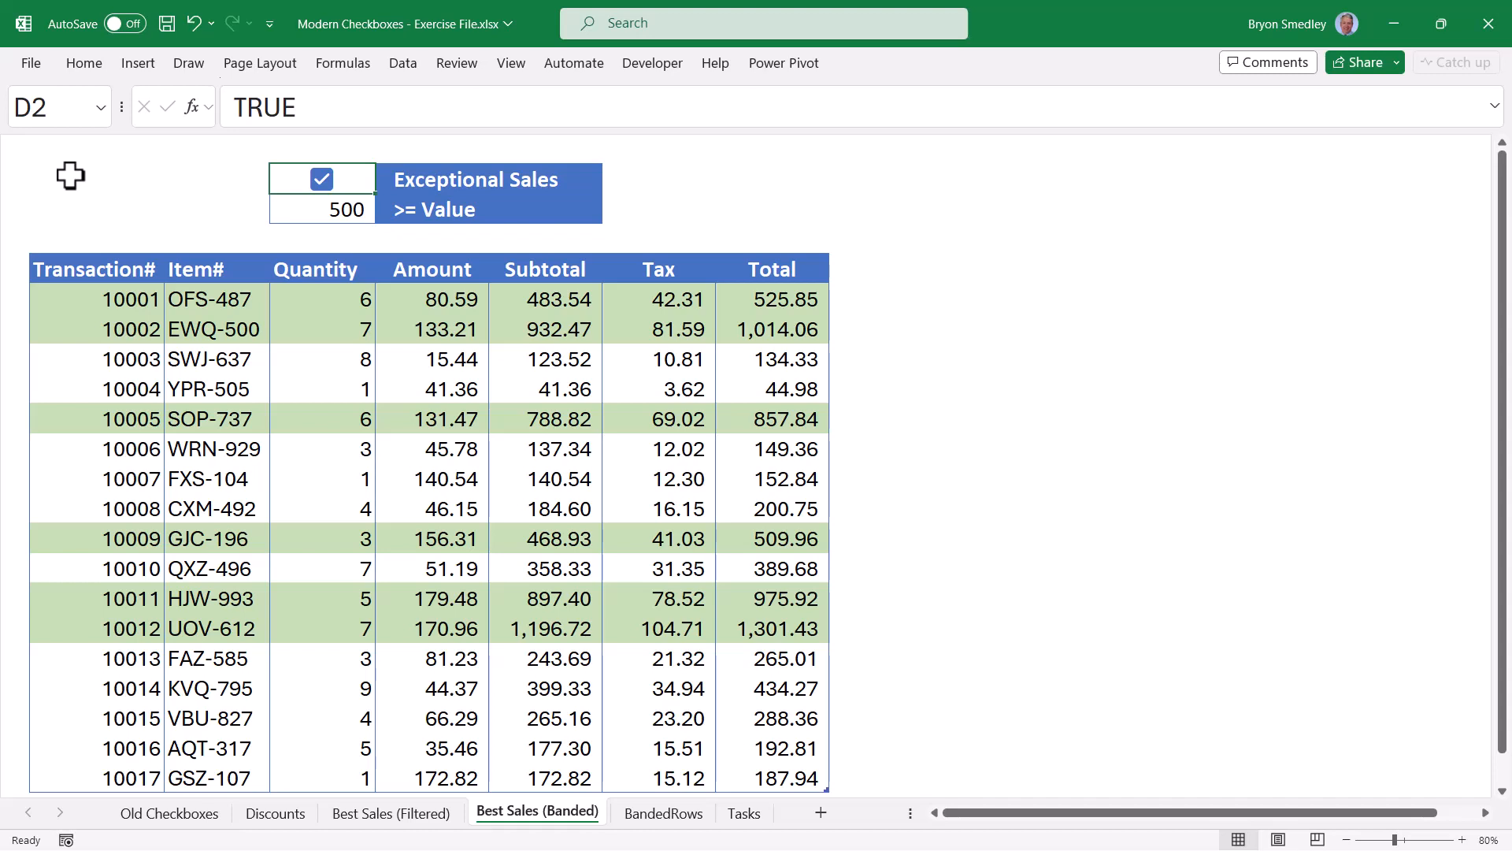
click(290, 209)
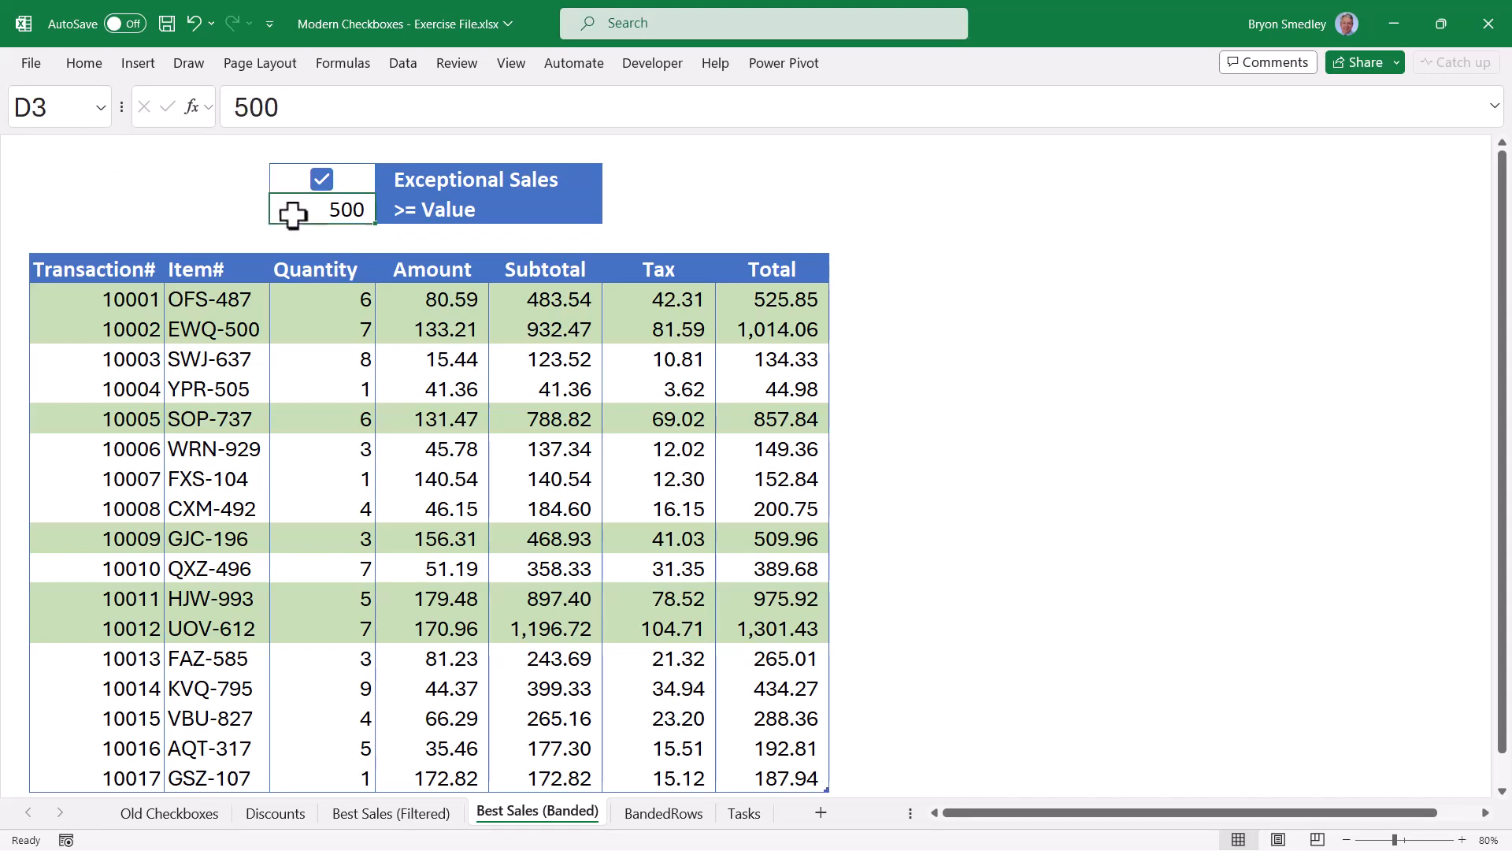
click(67, 298)
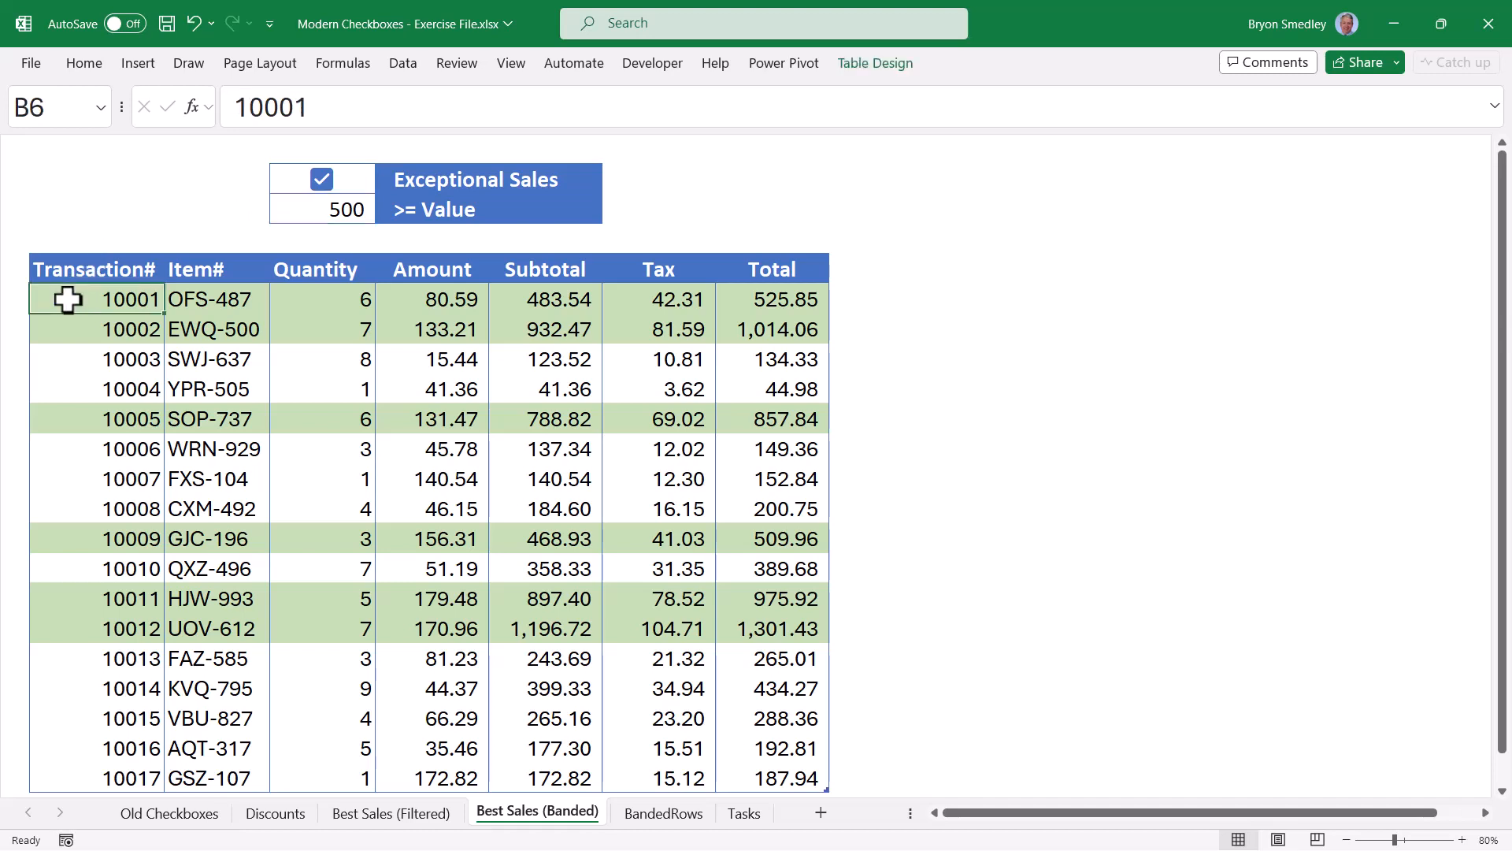
Open the exceptional-sales highlight rule from Manage Rules, review its formula, and close it unchanged.
click(79, 62)
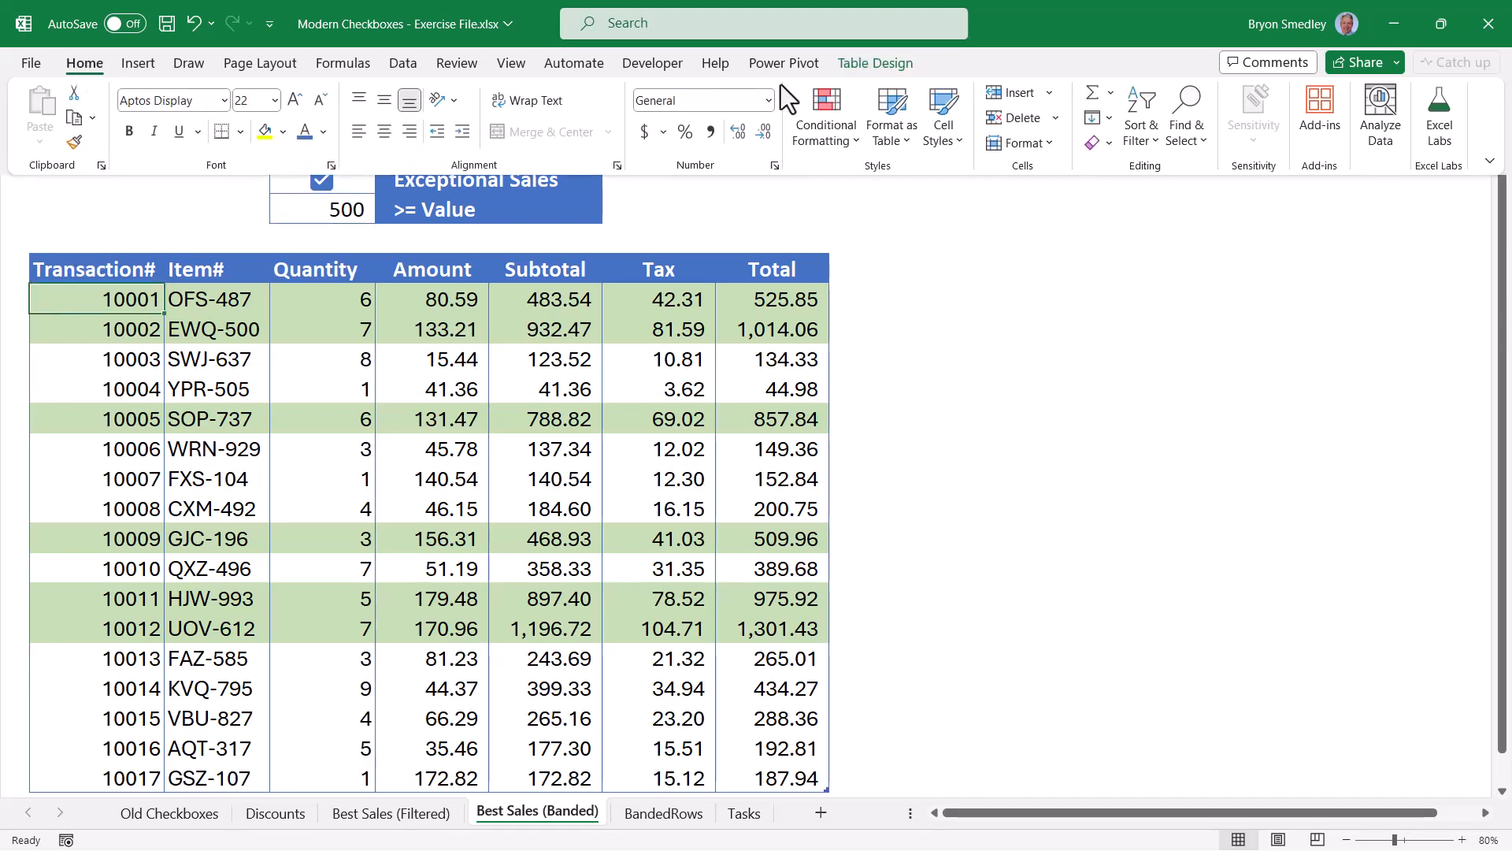
click(835, 114)
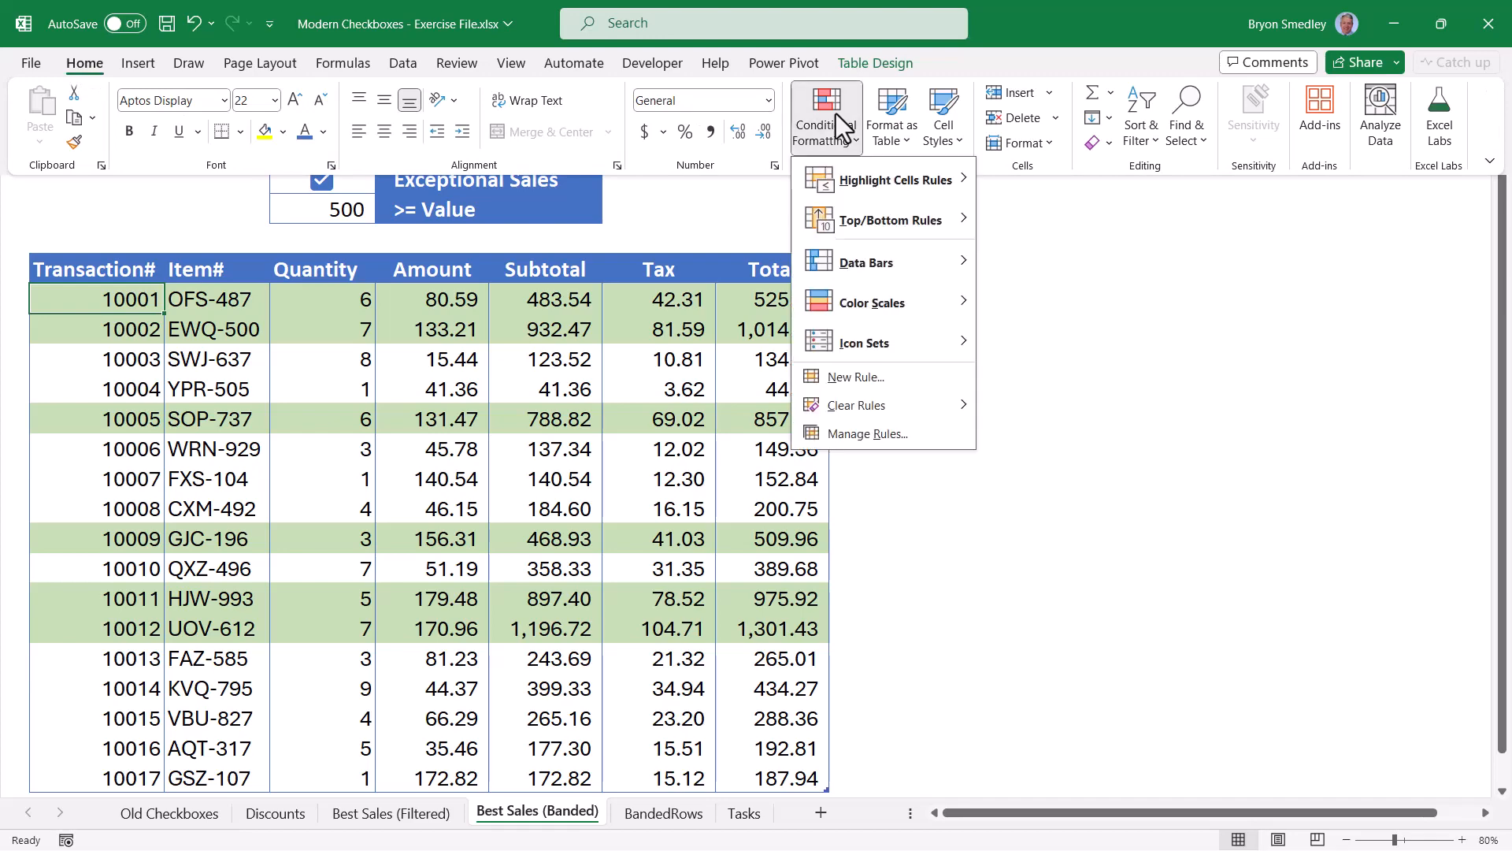
click(849, 434)
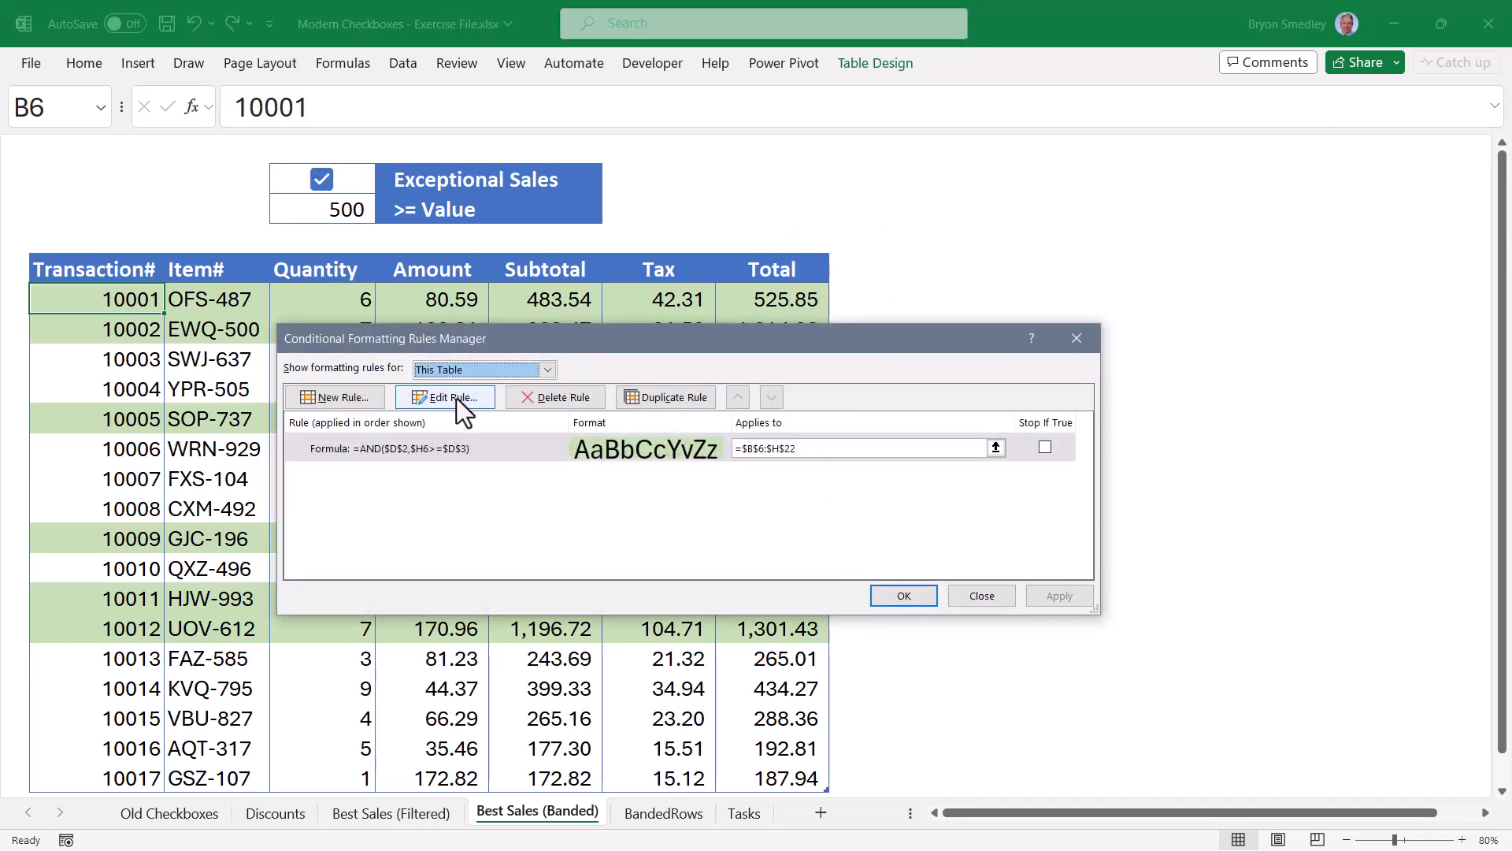
click(456, 398)
drag(550, 308, 976, 170)
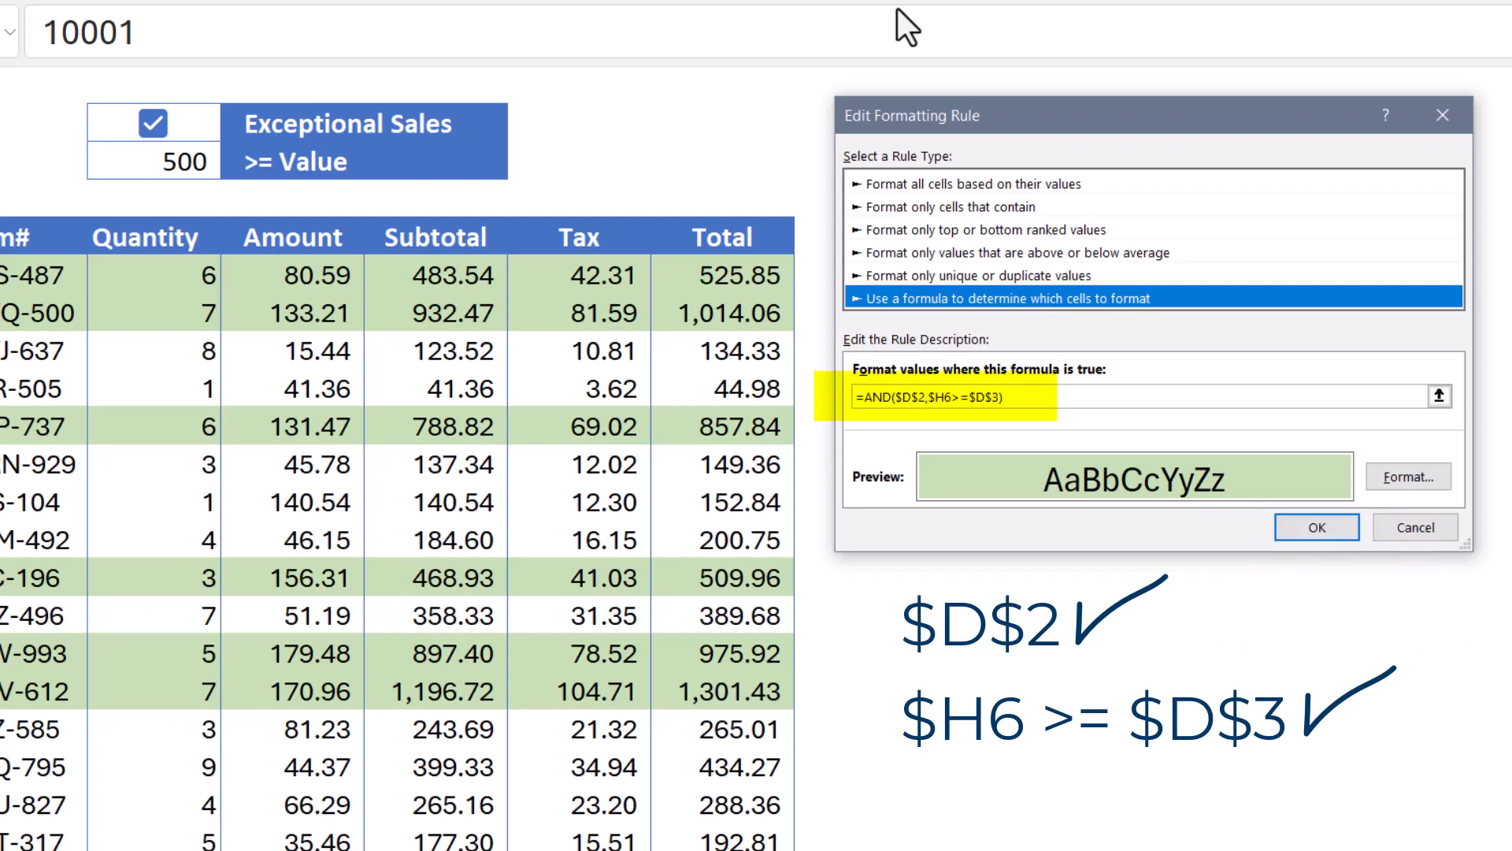
click(1316, 527)
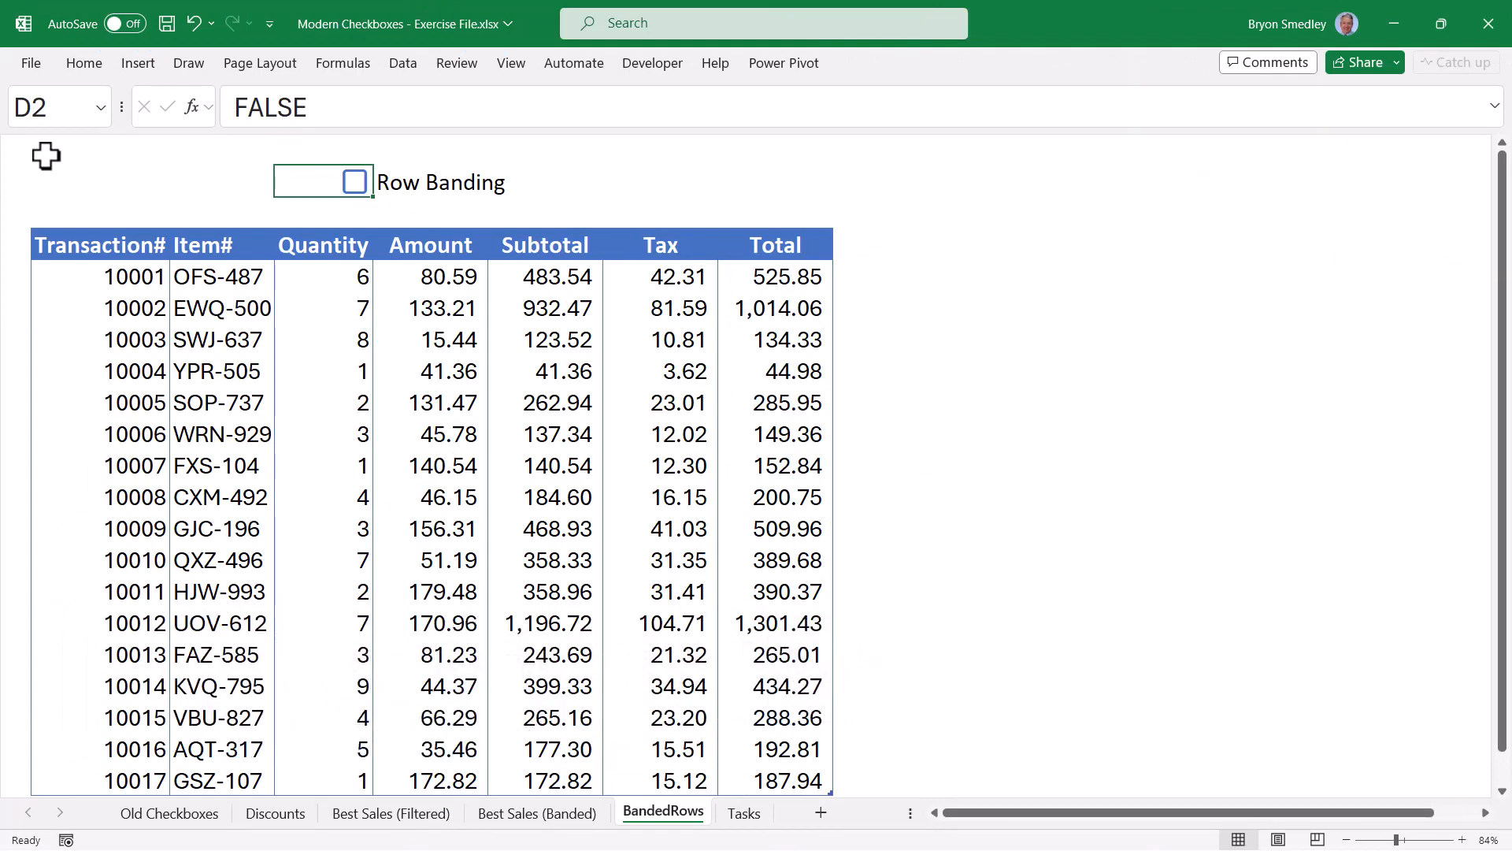
click(356, 183)
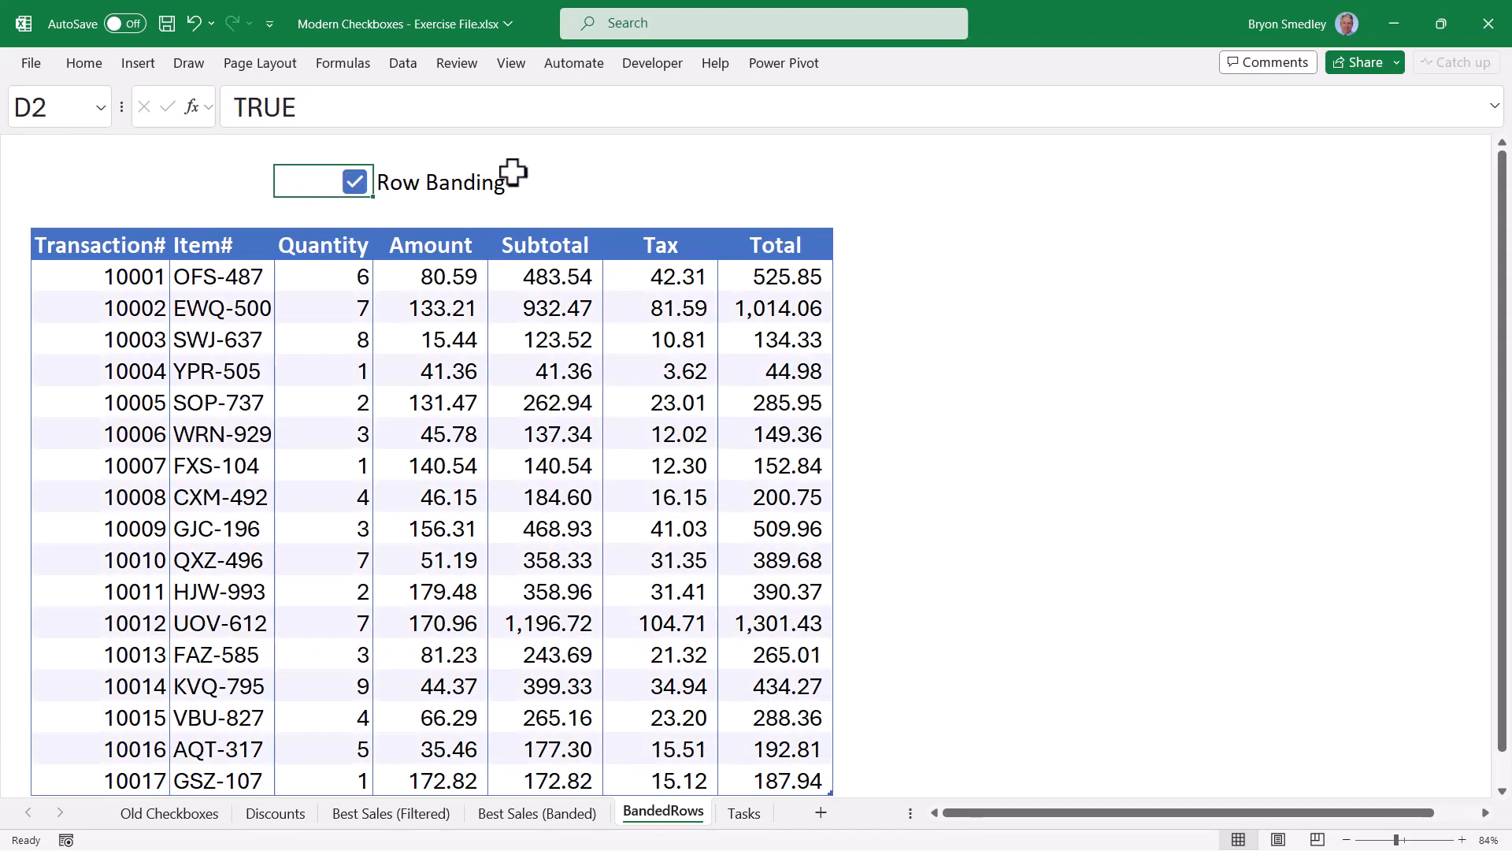
click(356, 184)
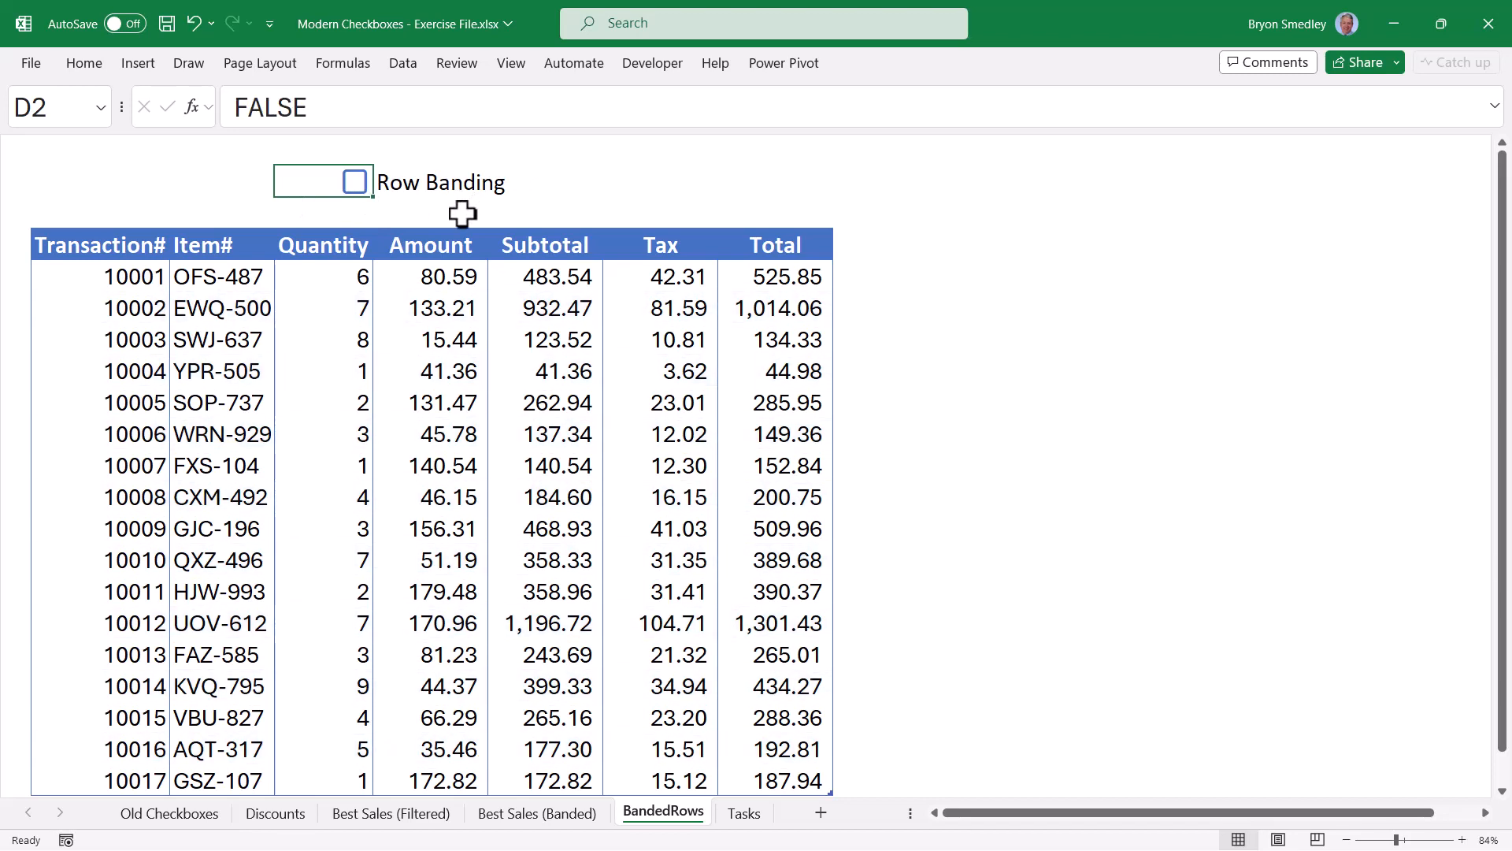
click(125, 280)
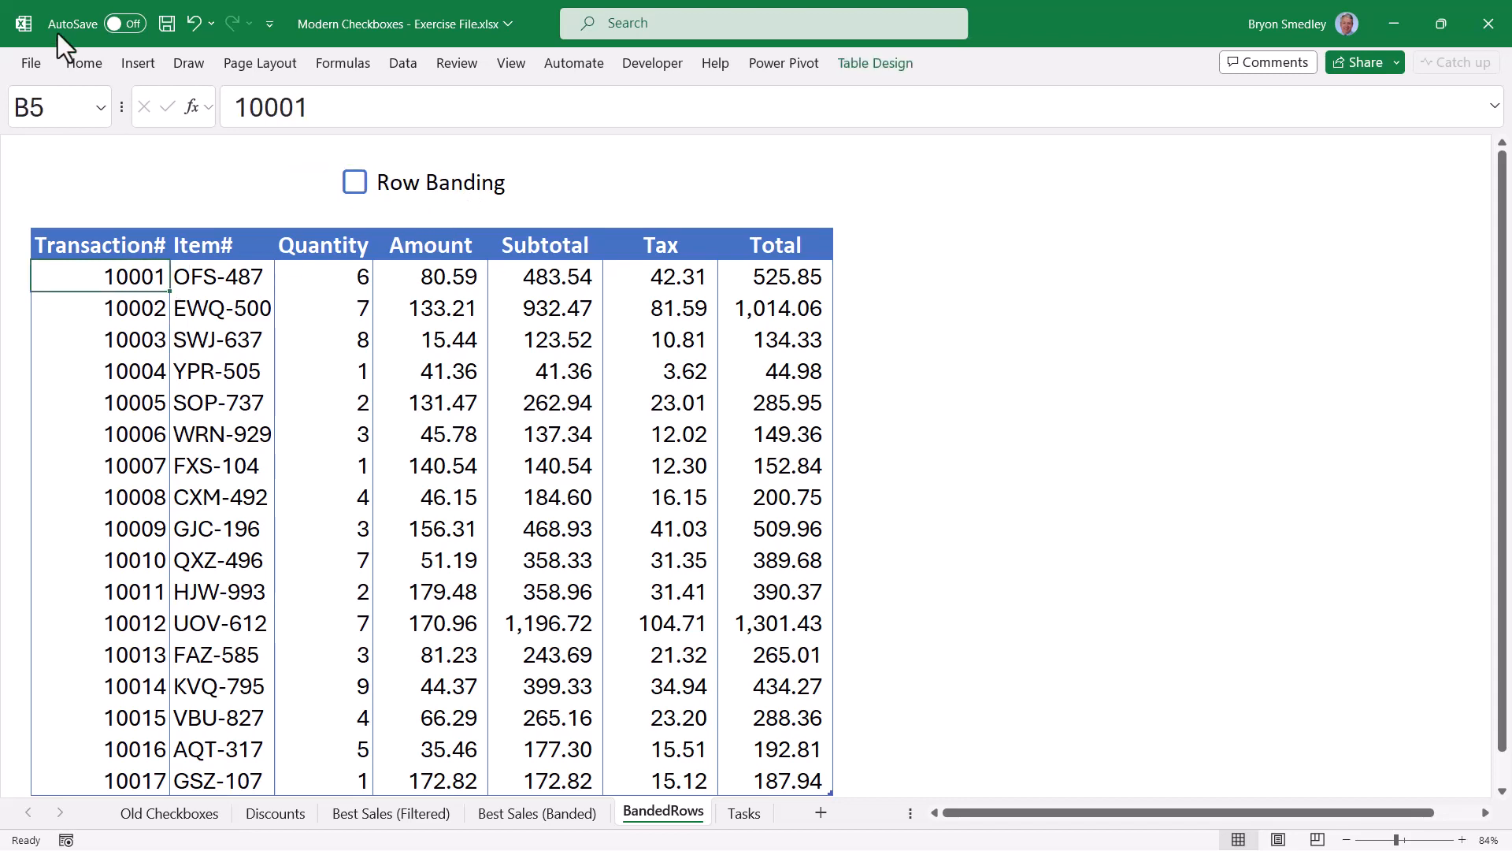
click(85, 65)
Open the row-banding rule from Manage Rules to view its ISEVEN(ROW()) formula beside the table.
click(826, 126)
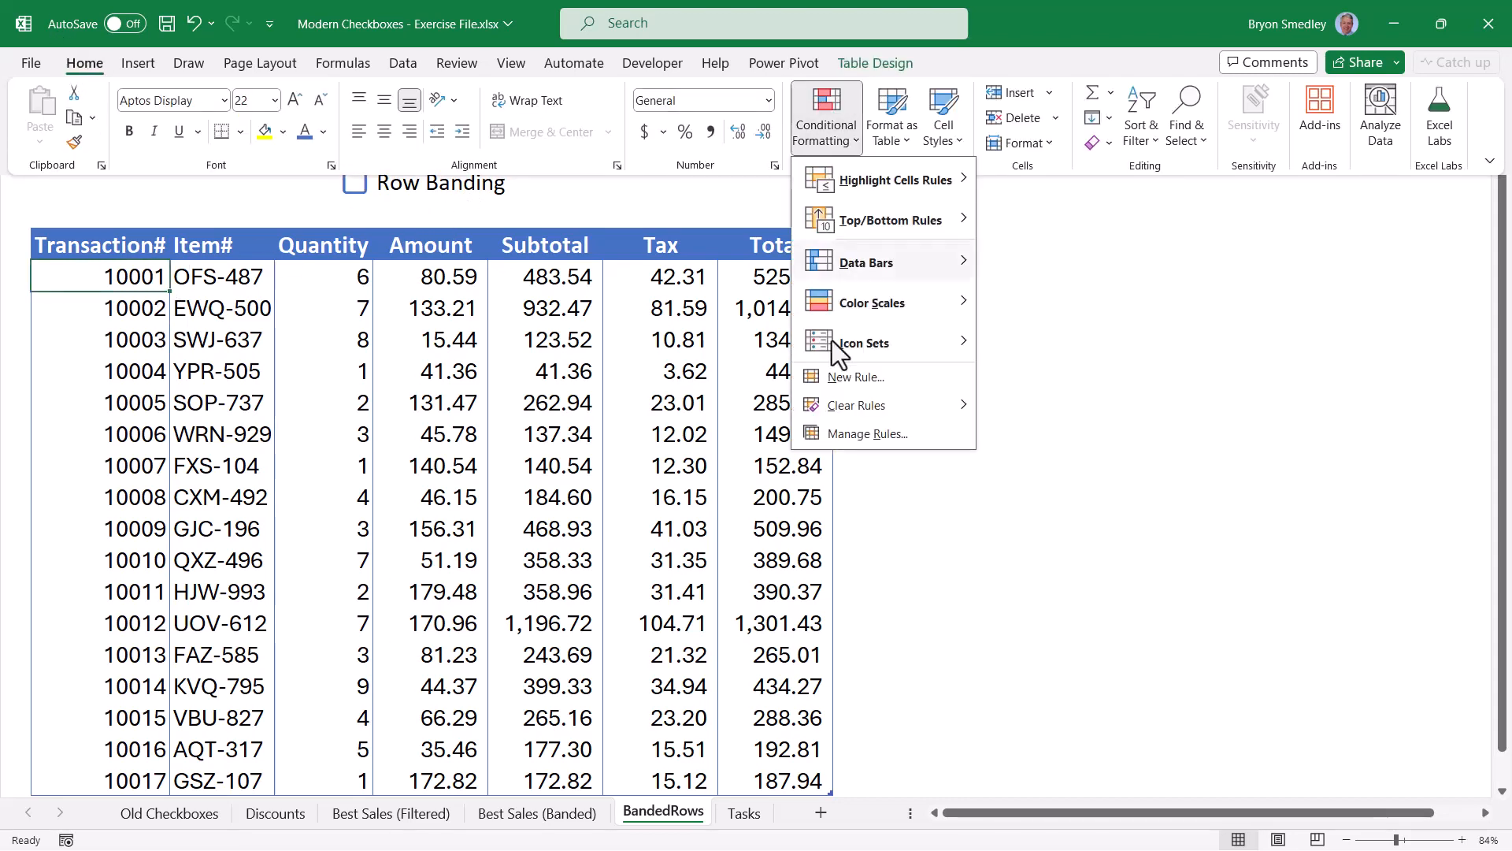
click(835, 435)
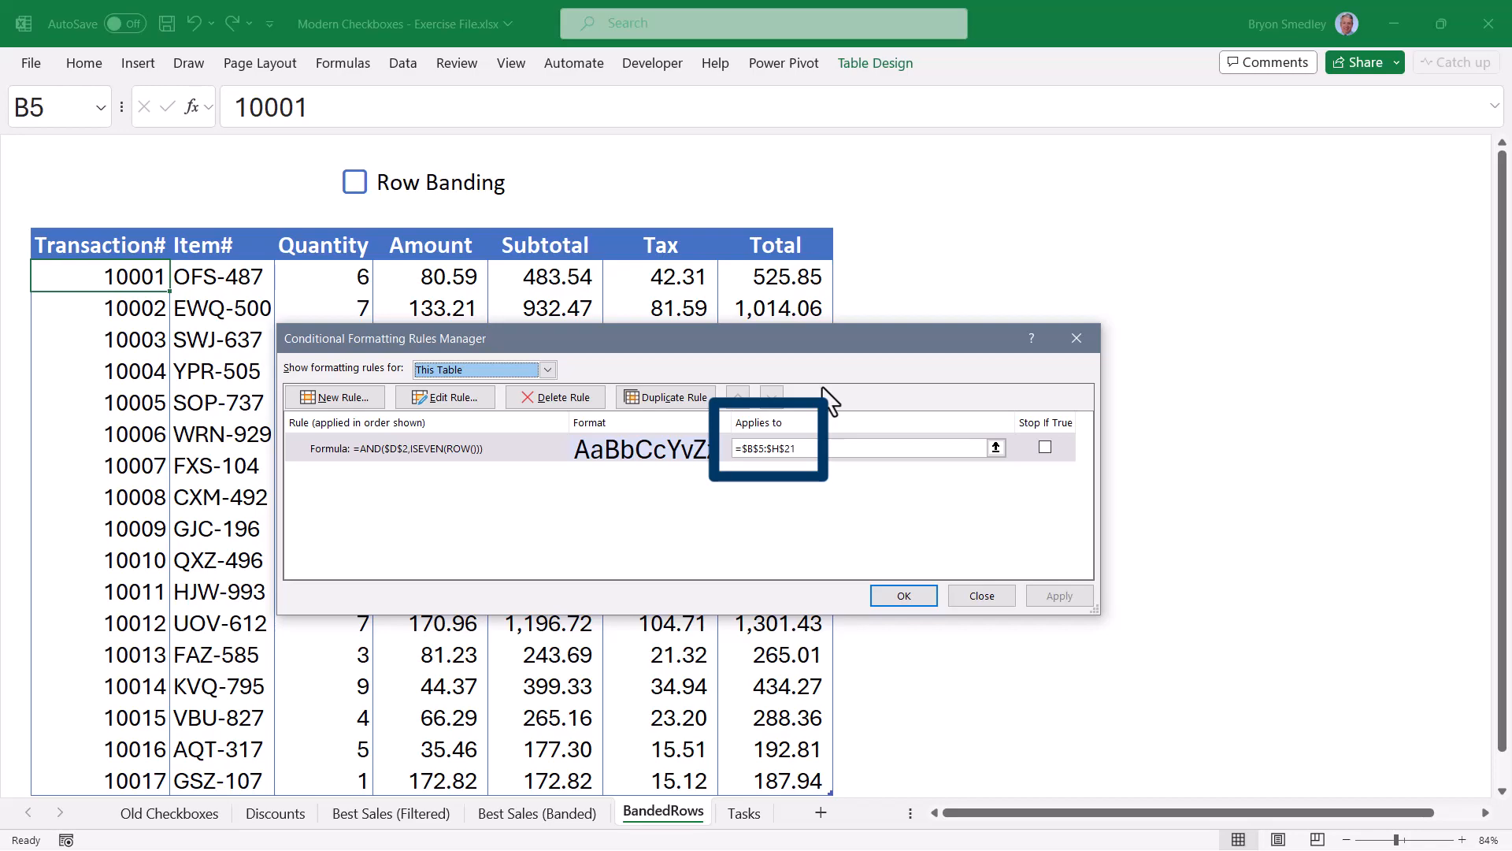
click(464, 396)
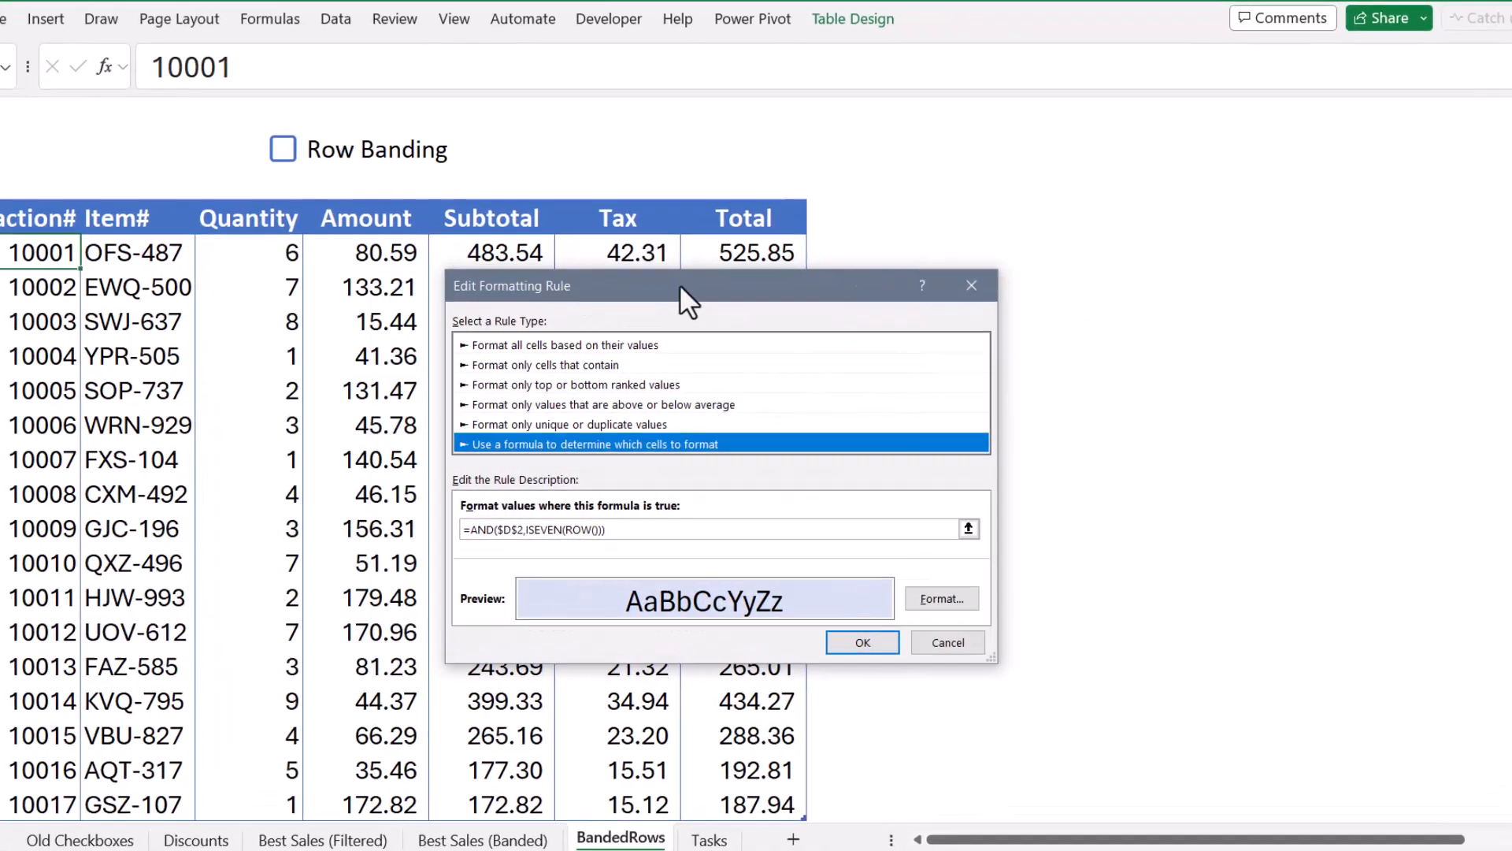
drag(679, 285, 1057, 175)
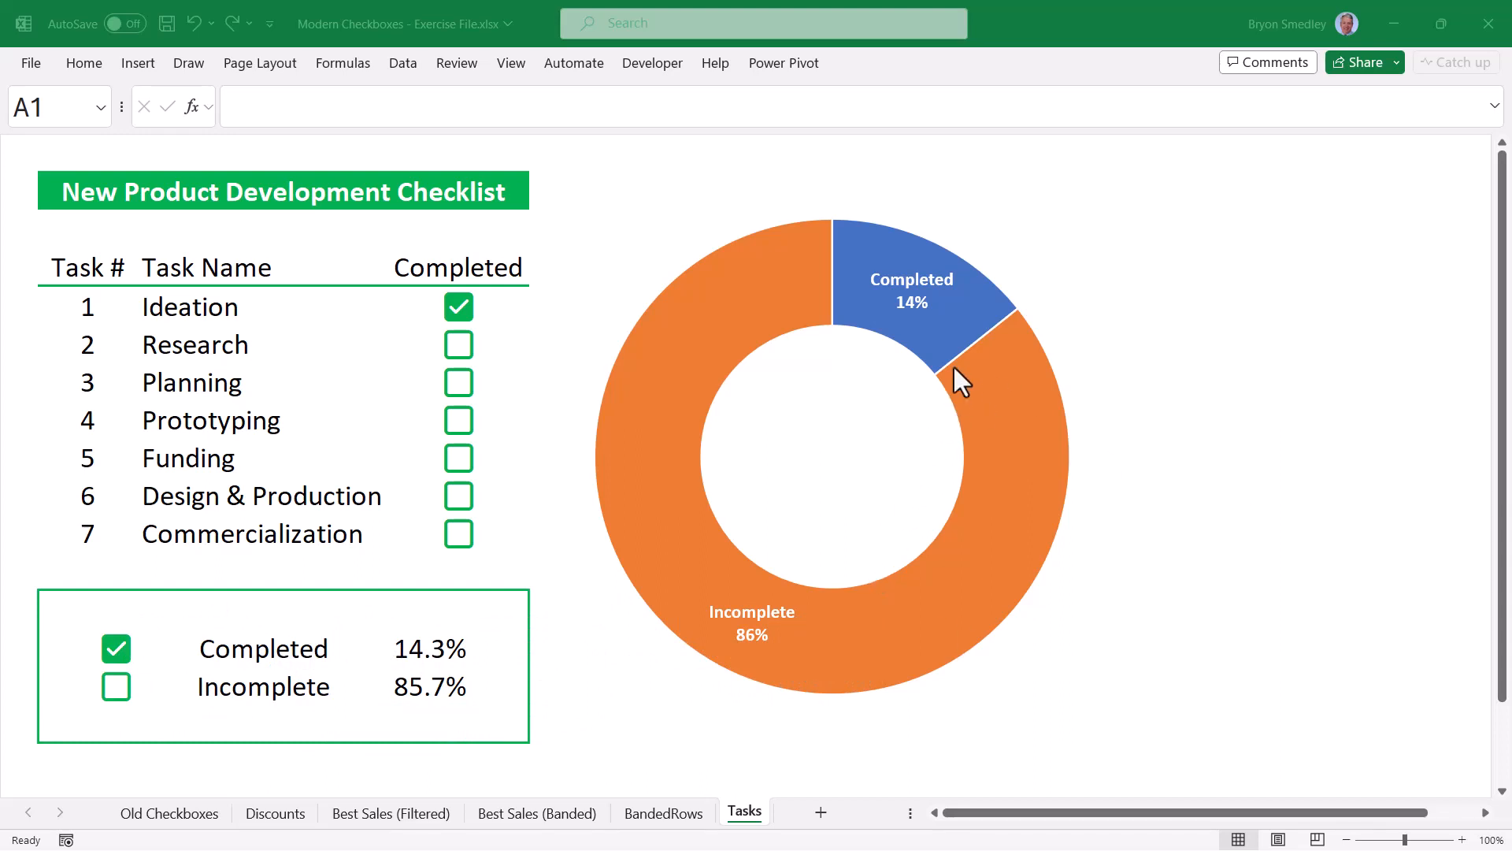
mouse_move(926, 605)
click(459, 347)
click(460, 347)
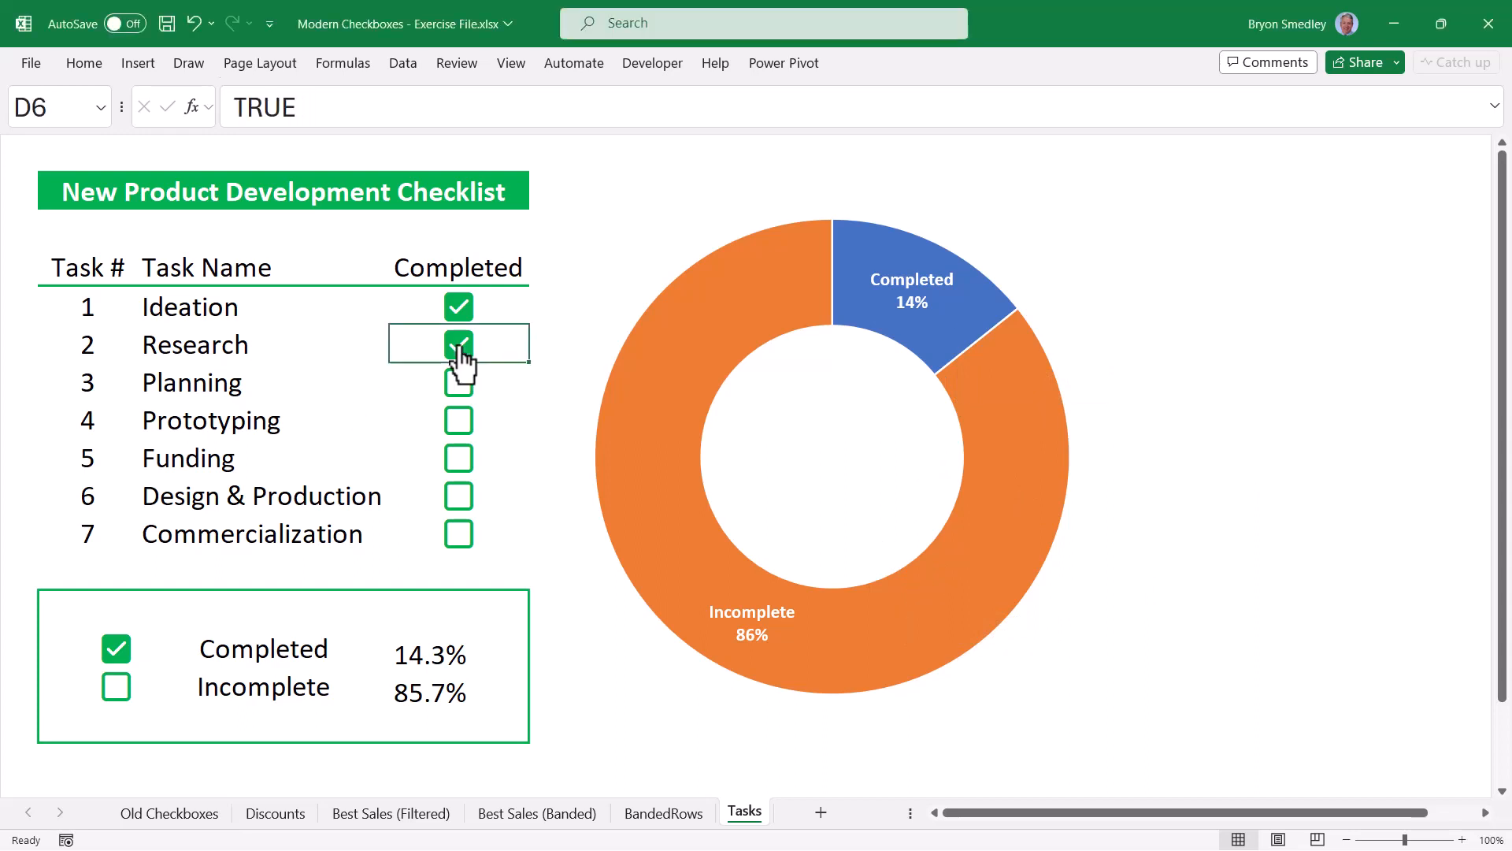
click(460, 383)
click(460, 422)
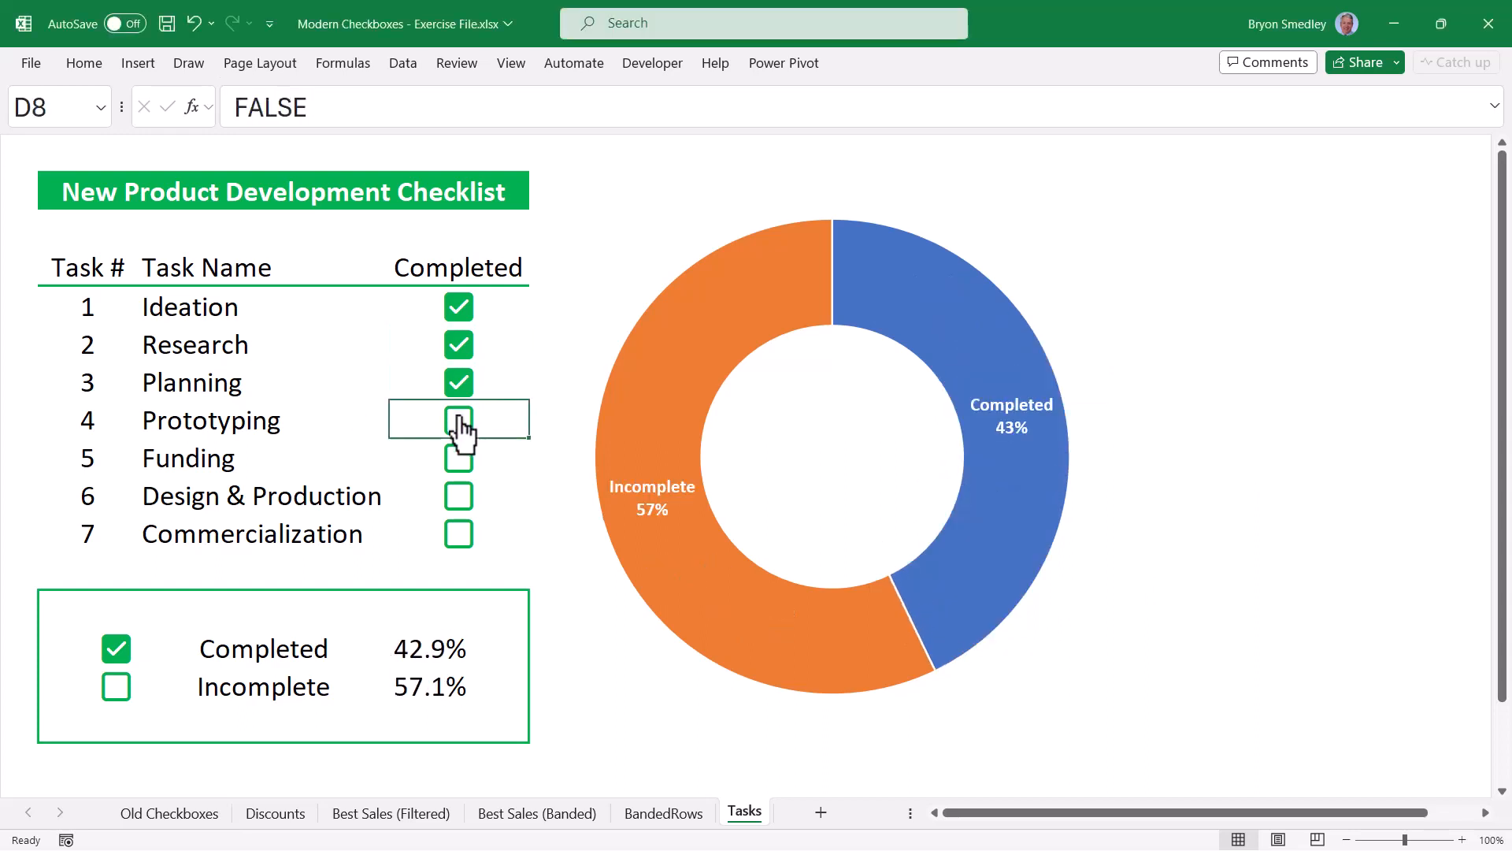
click(460, 460)
click(460, 460)
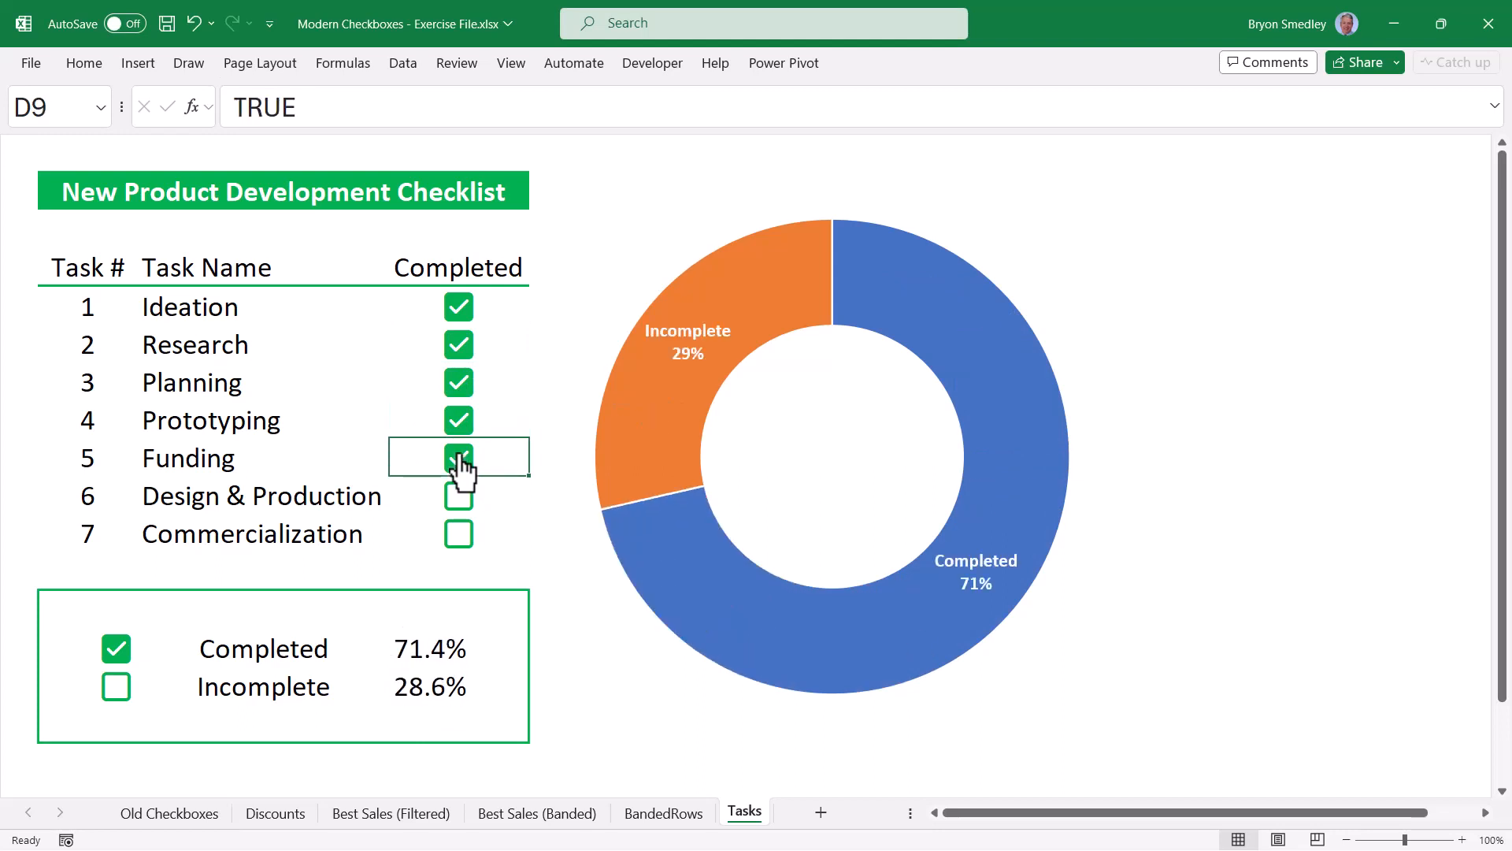
click(460, 497)
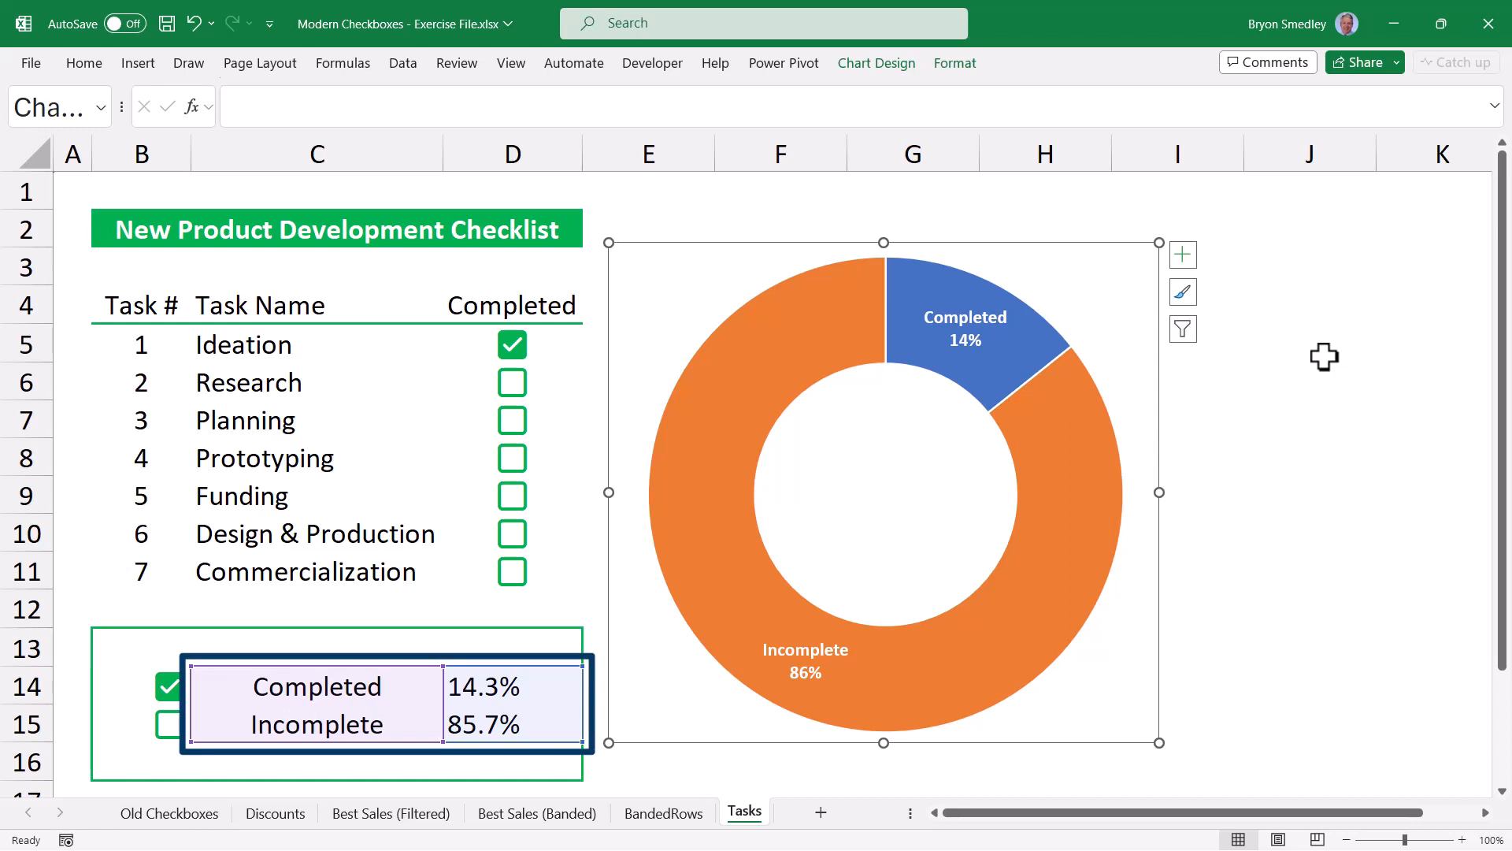
key(Escape)
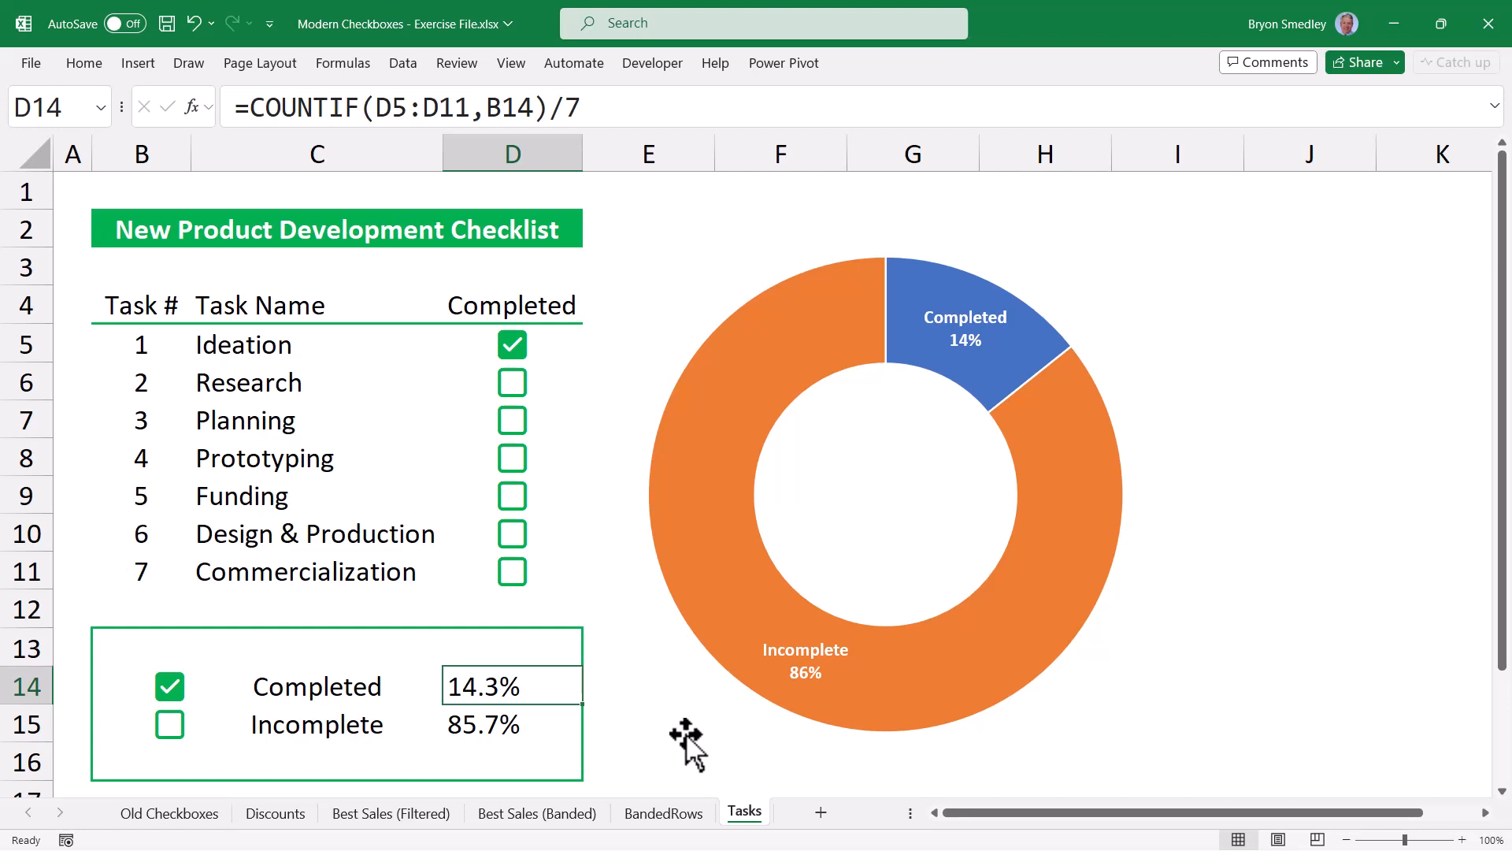
click(544, 727)
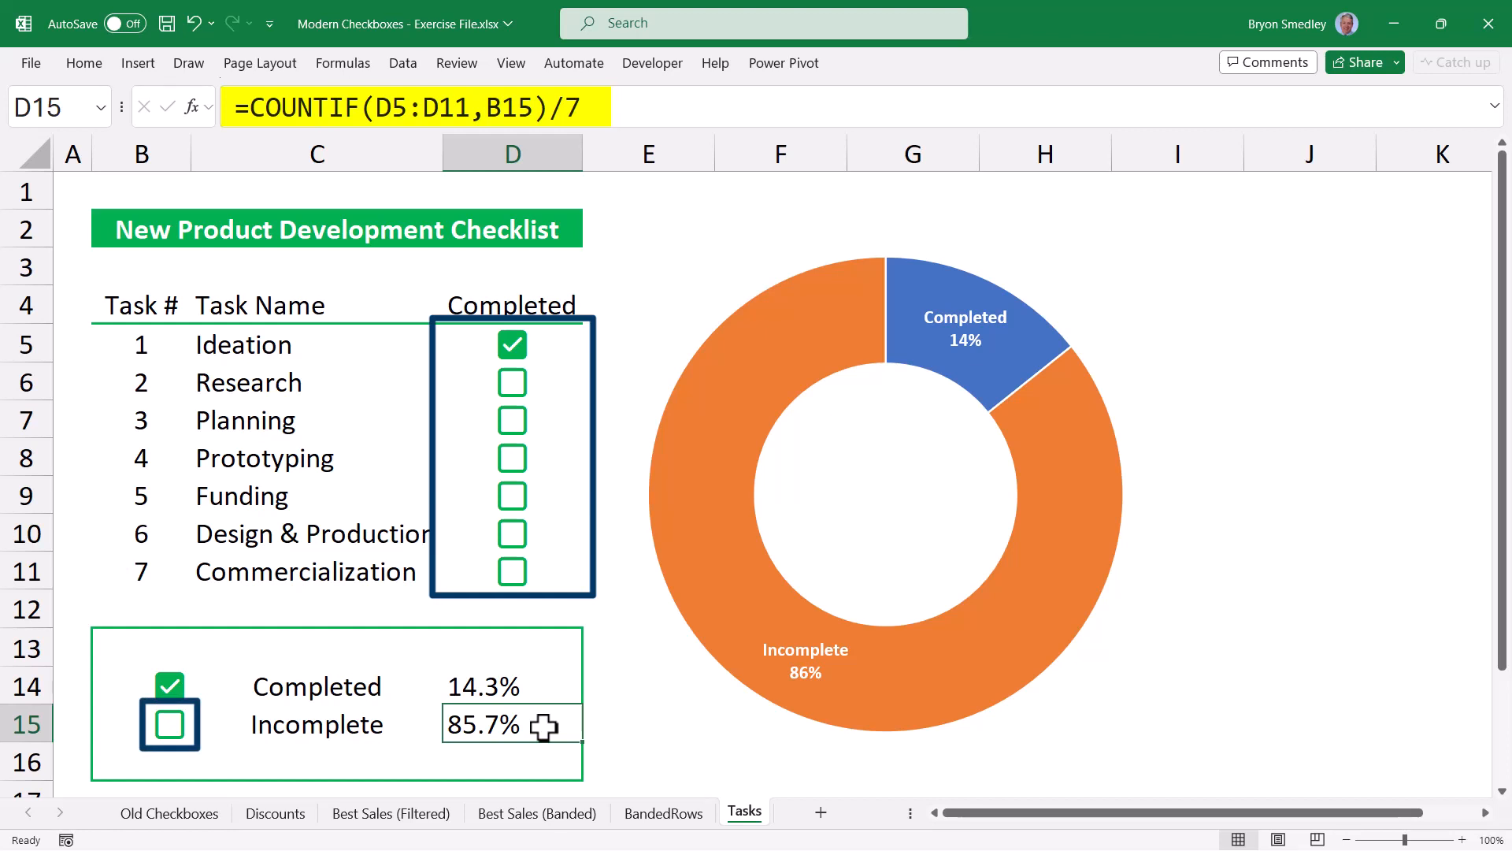
Tick Research, Planning, Prototyping, Funding and Design & Production so the donut fills up.
click(512, 385)
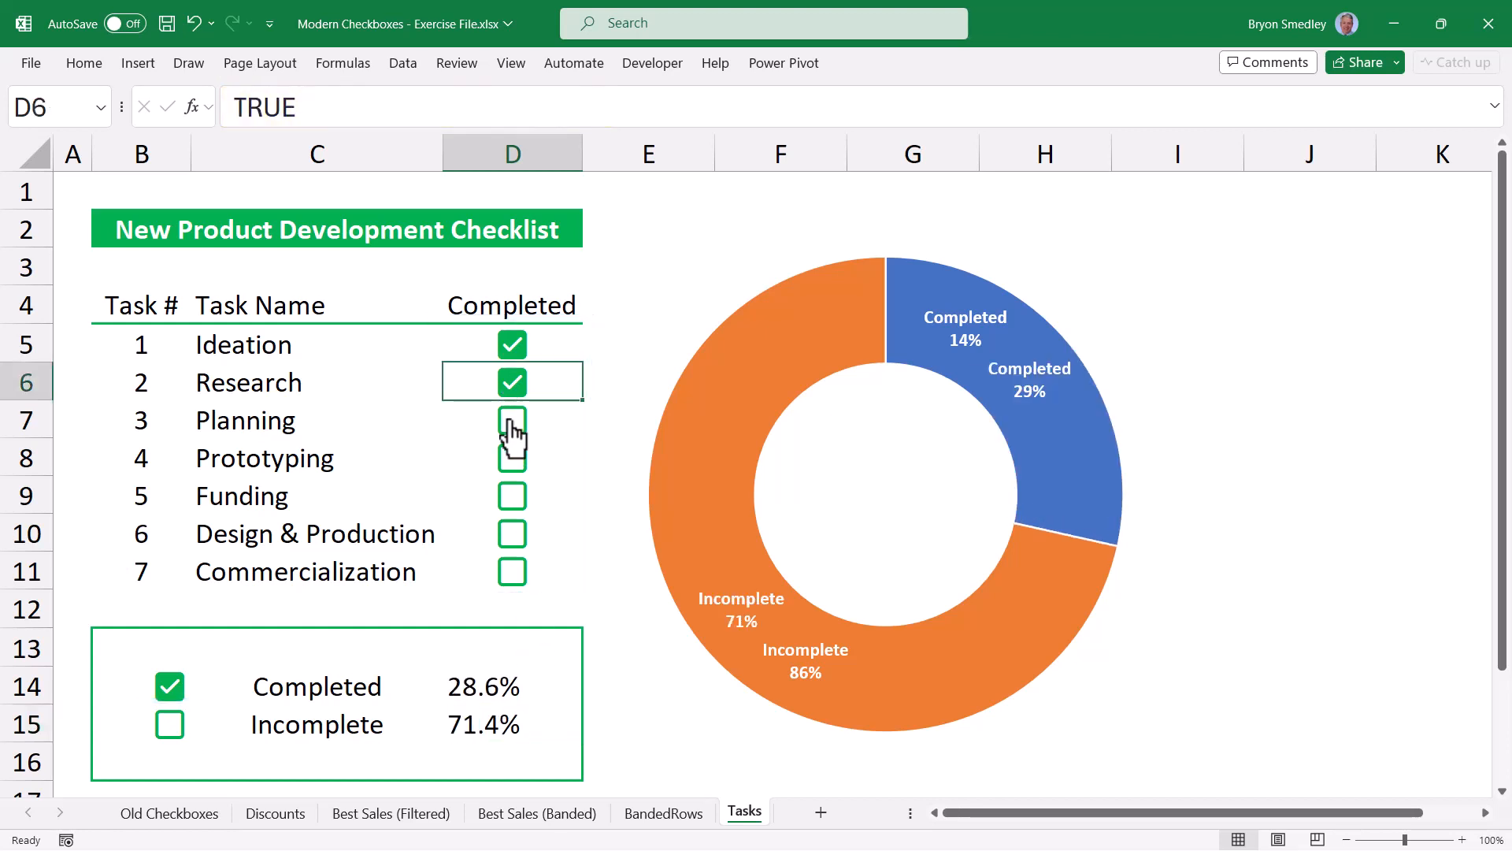
click(512, 424)
click(513, 465)
click(513, 505)
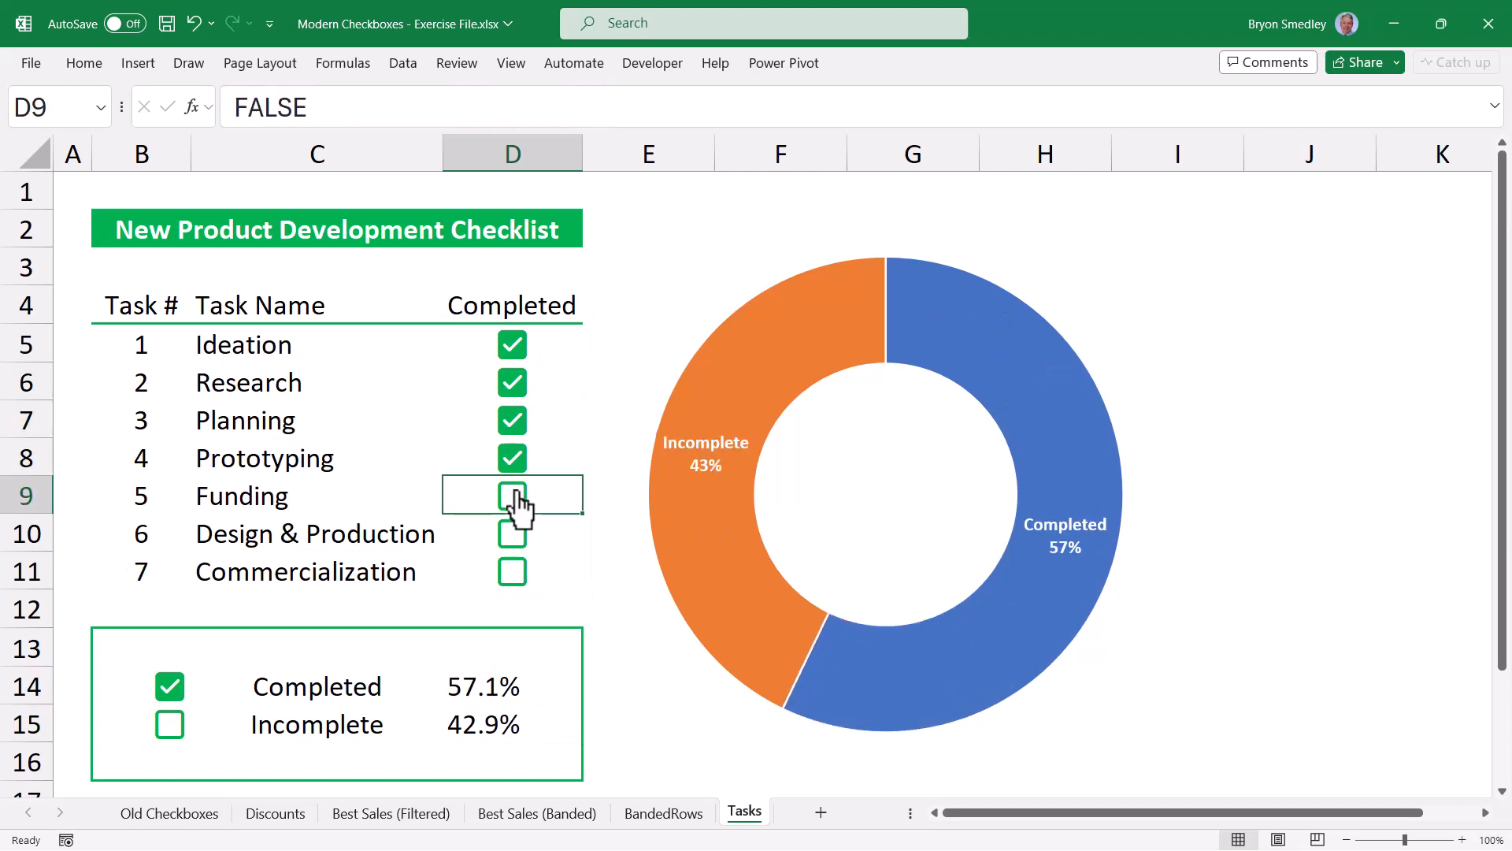
click(512, 534)
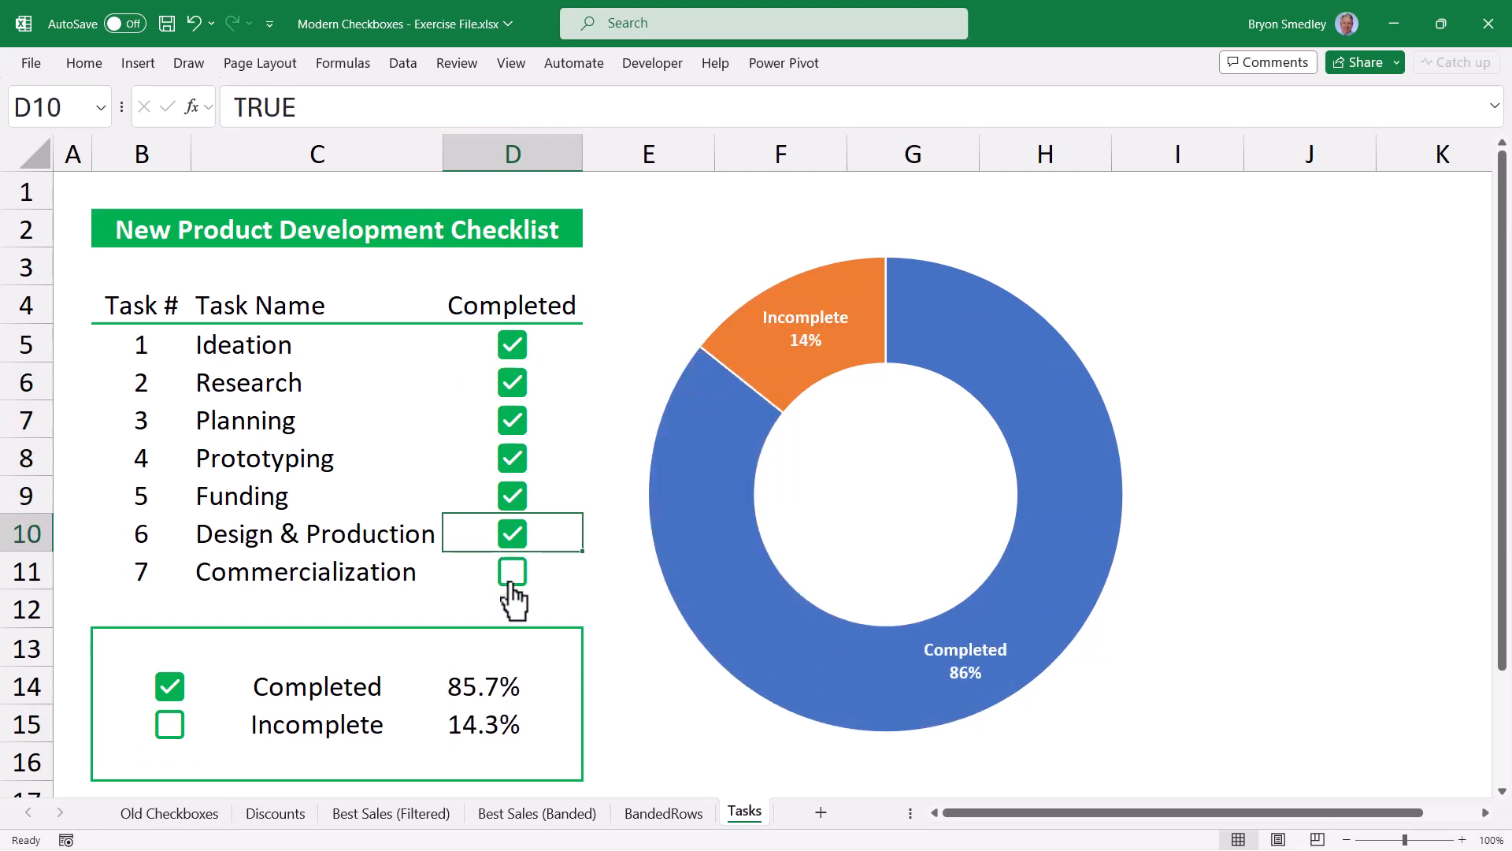
Untick Design & Production, Funding, Prototyping and Planning, leaving Ideation and Research done, then go to BandedRows.
click(512, 534)
click(512, 496)
click(512, 458)
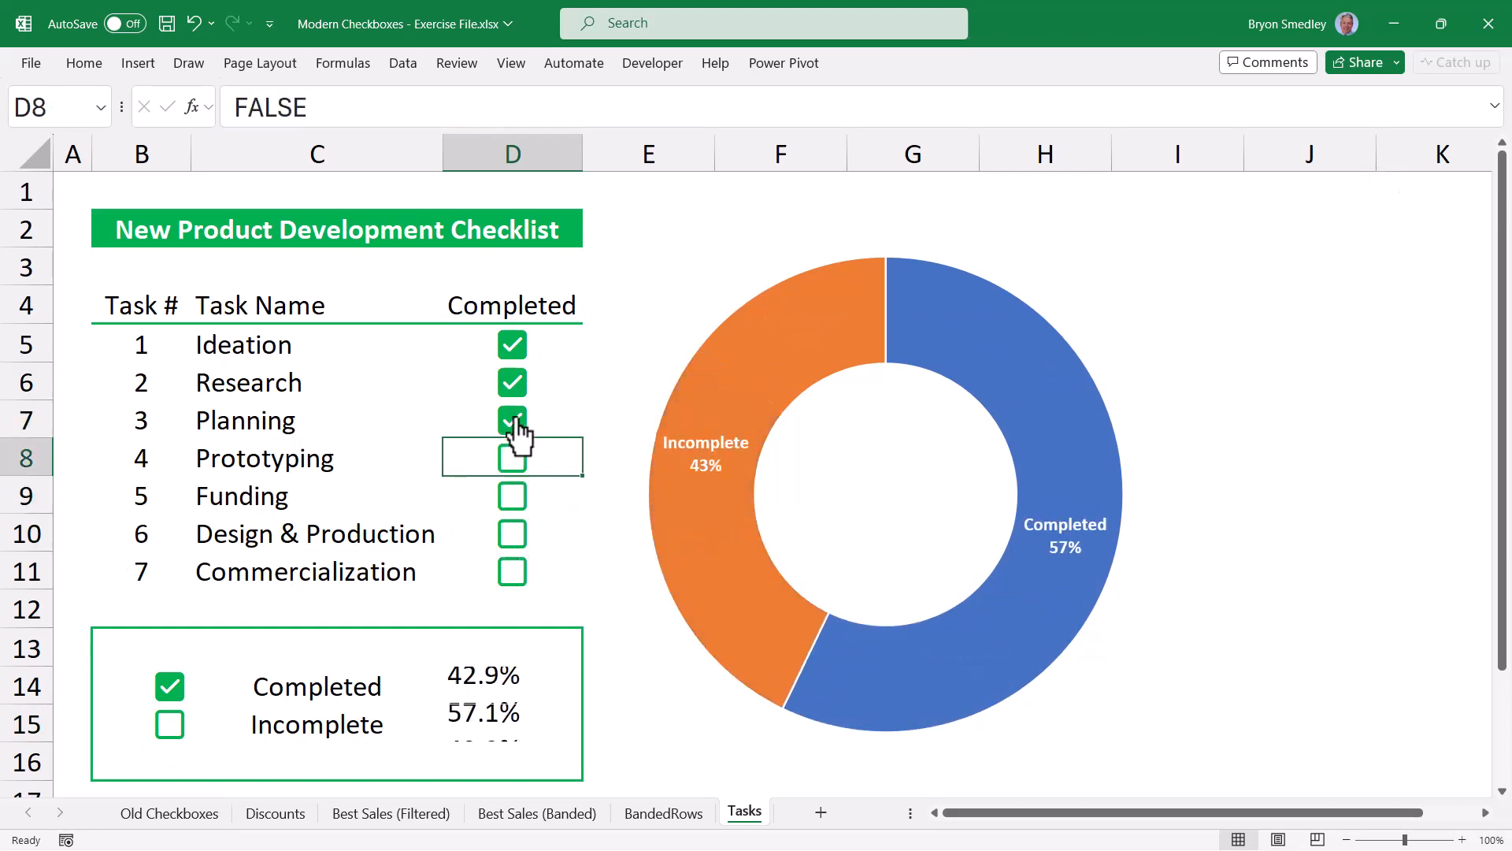
click(512, 421)
click(658, 813)
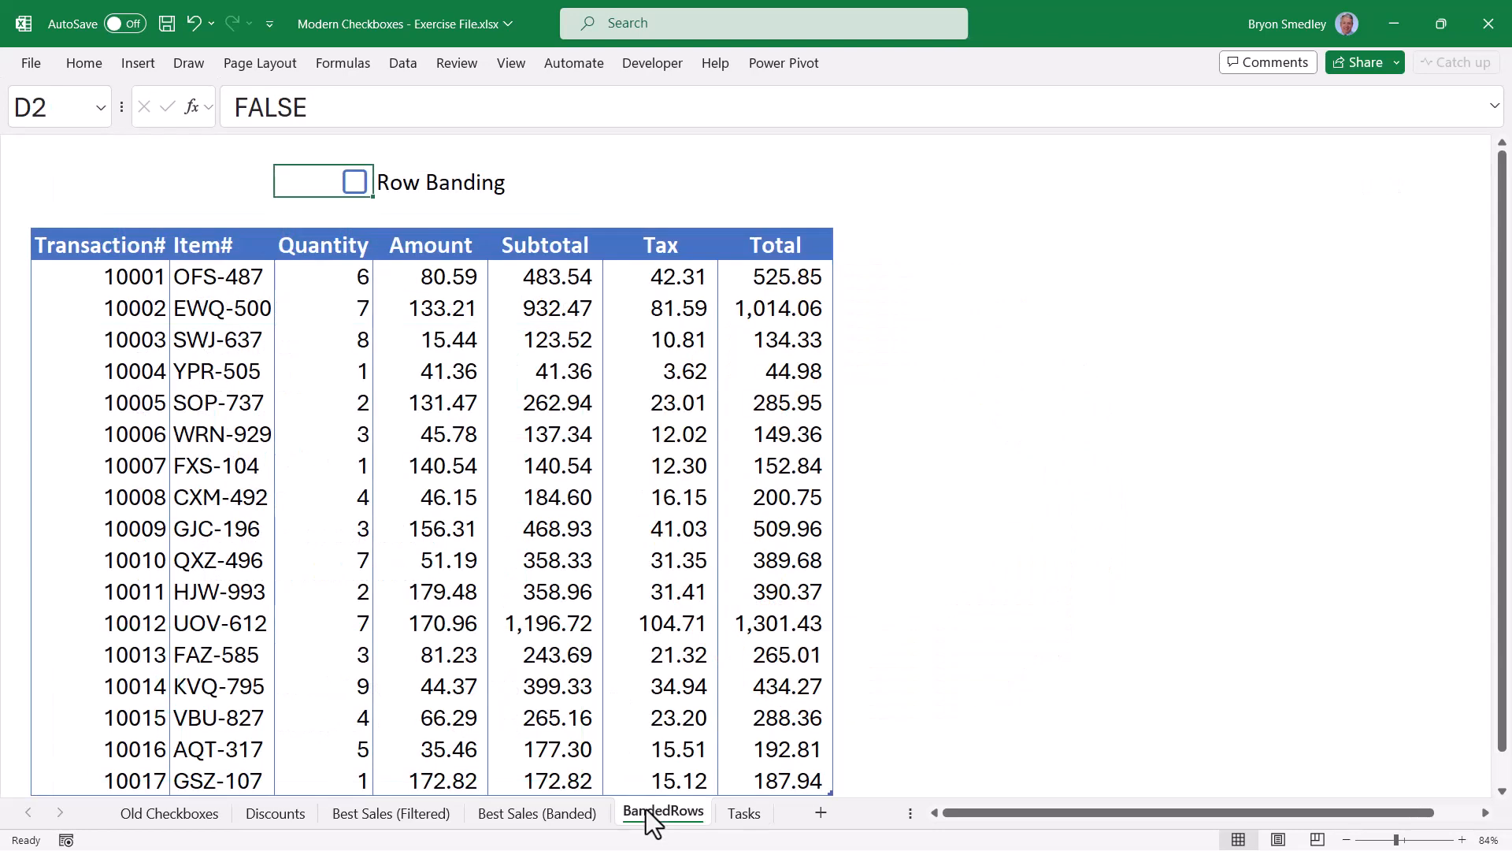
Toggle row banding on BandedRows and exceptional-sales highlighting on Best Sales (Banded), leaving both on.
click(355, 191)
click(355, 192)
click(356, 191)
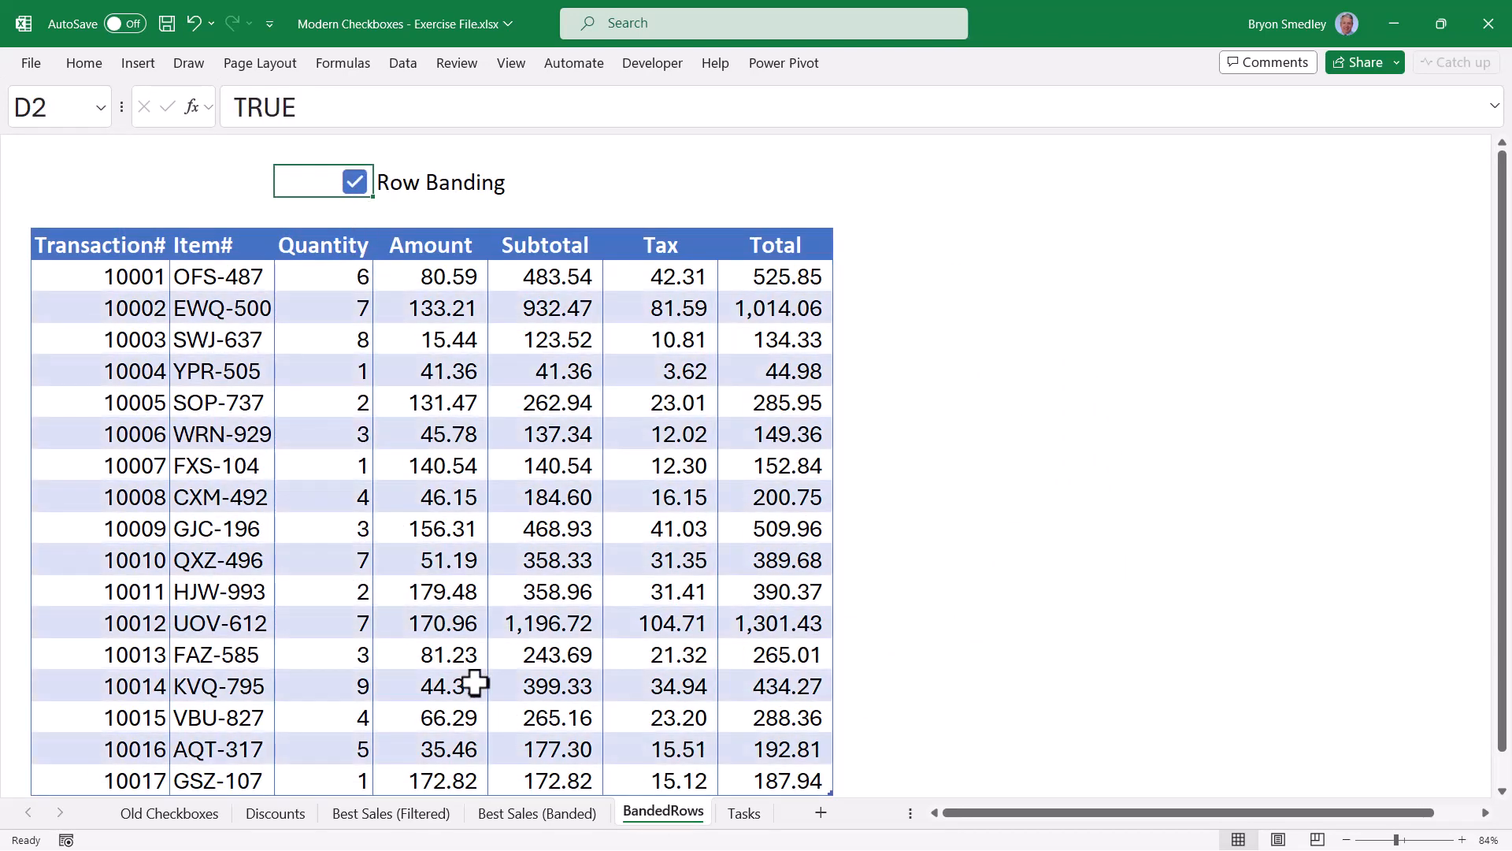
click(497, 818)
click(322, 181)
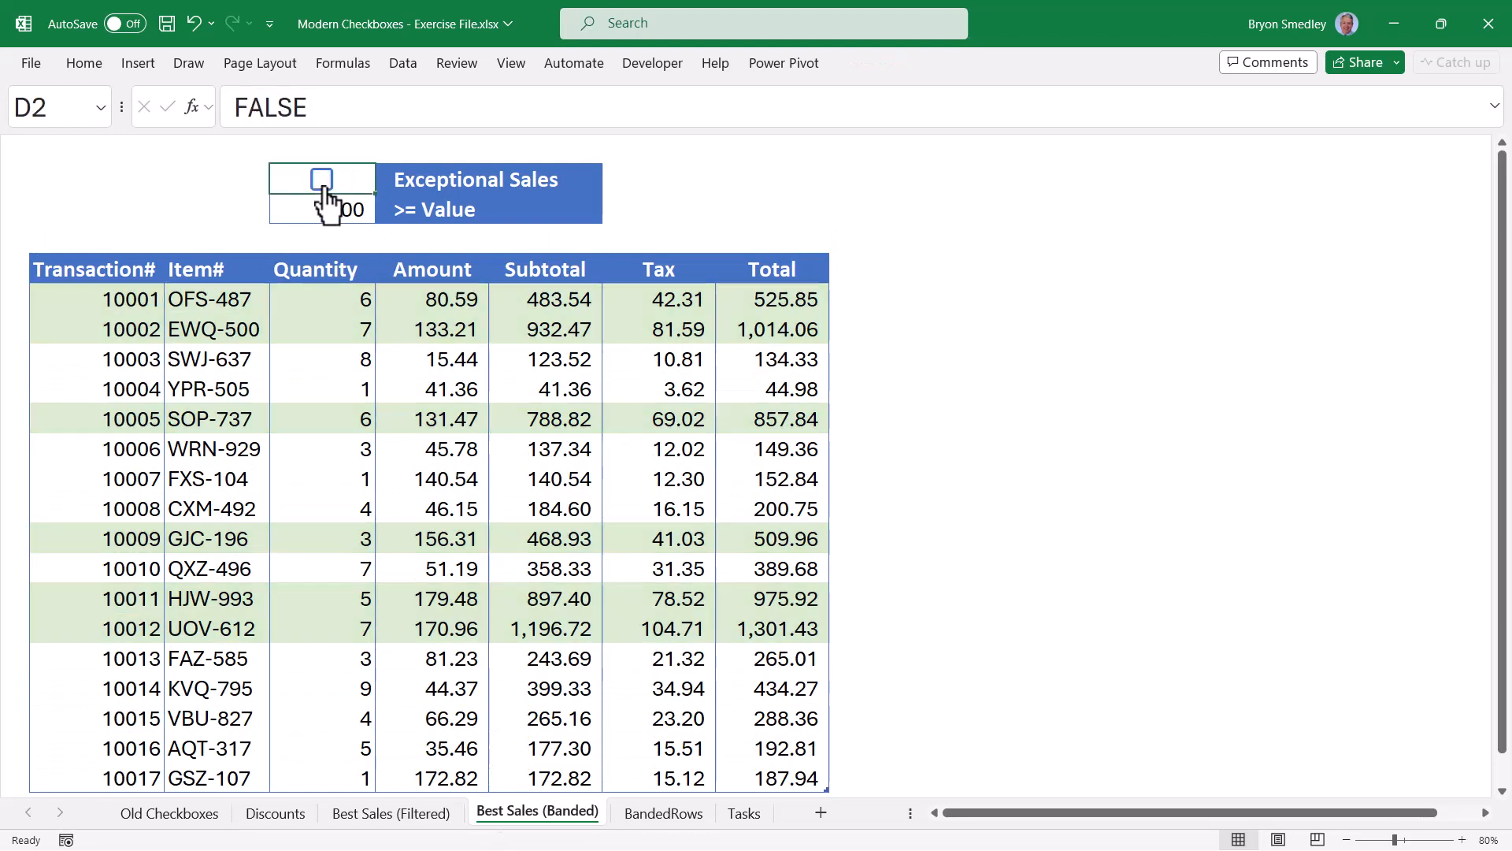
click(322, 181)
On Best Sales (Filtered), switch between all transactions and totals of 300 or more, ending filtered.
click(392, 814)
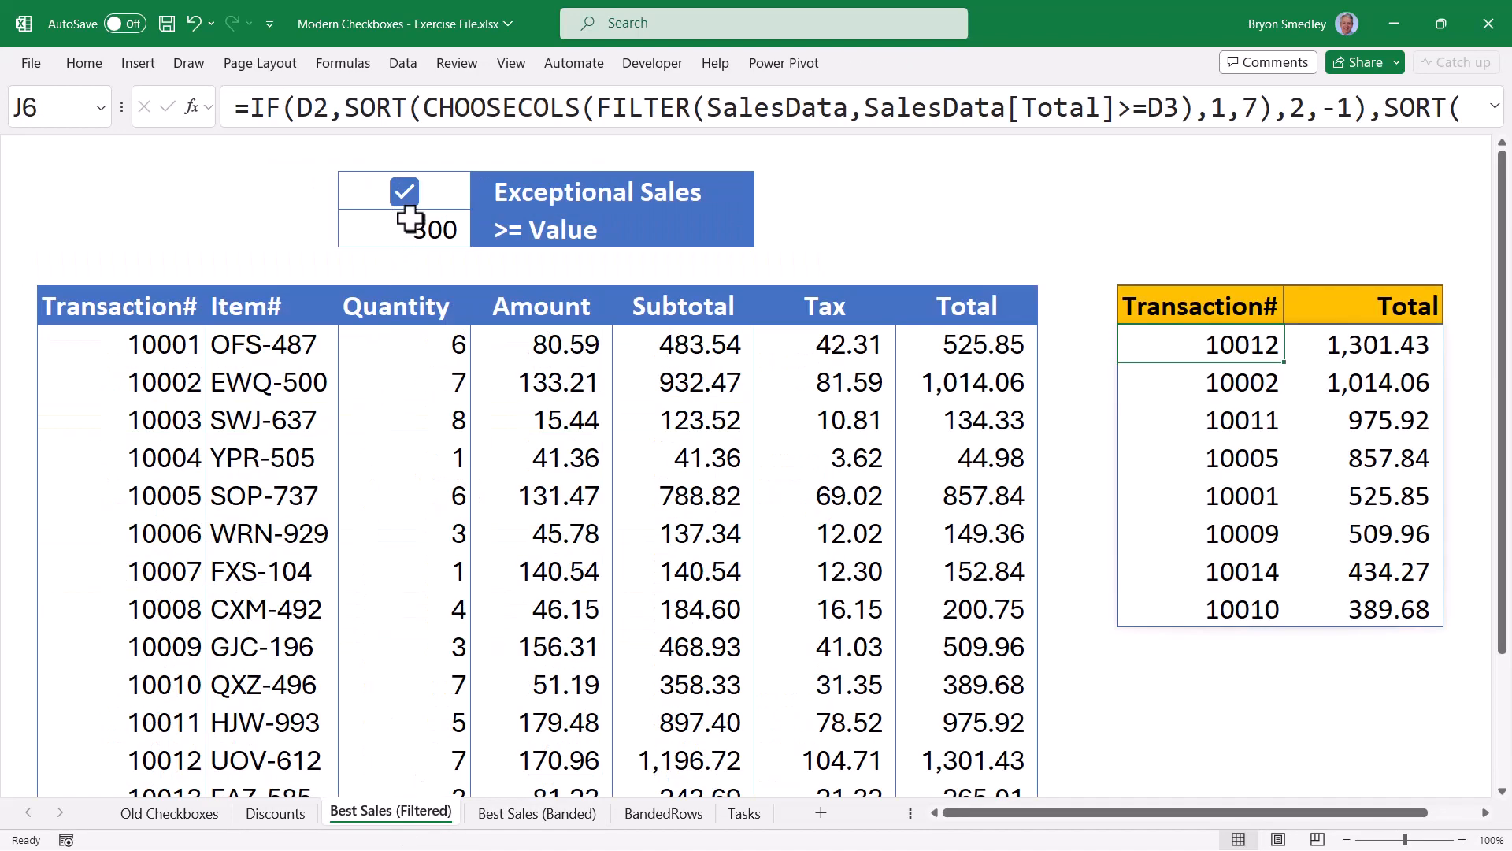
click(407, 216)
click(405, 193)
click(405, 193)
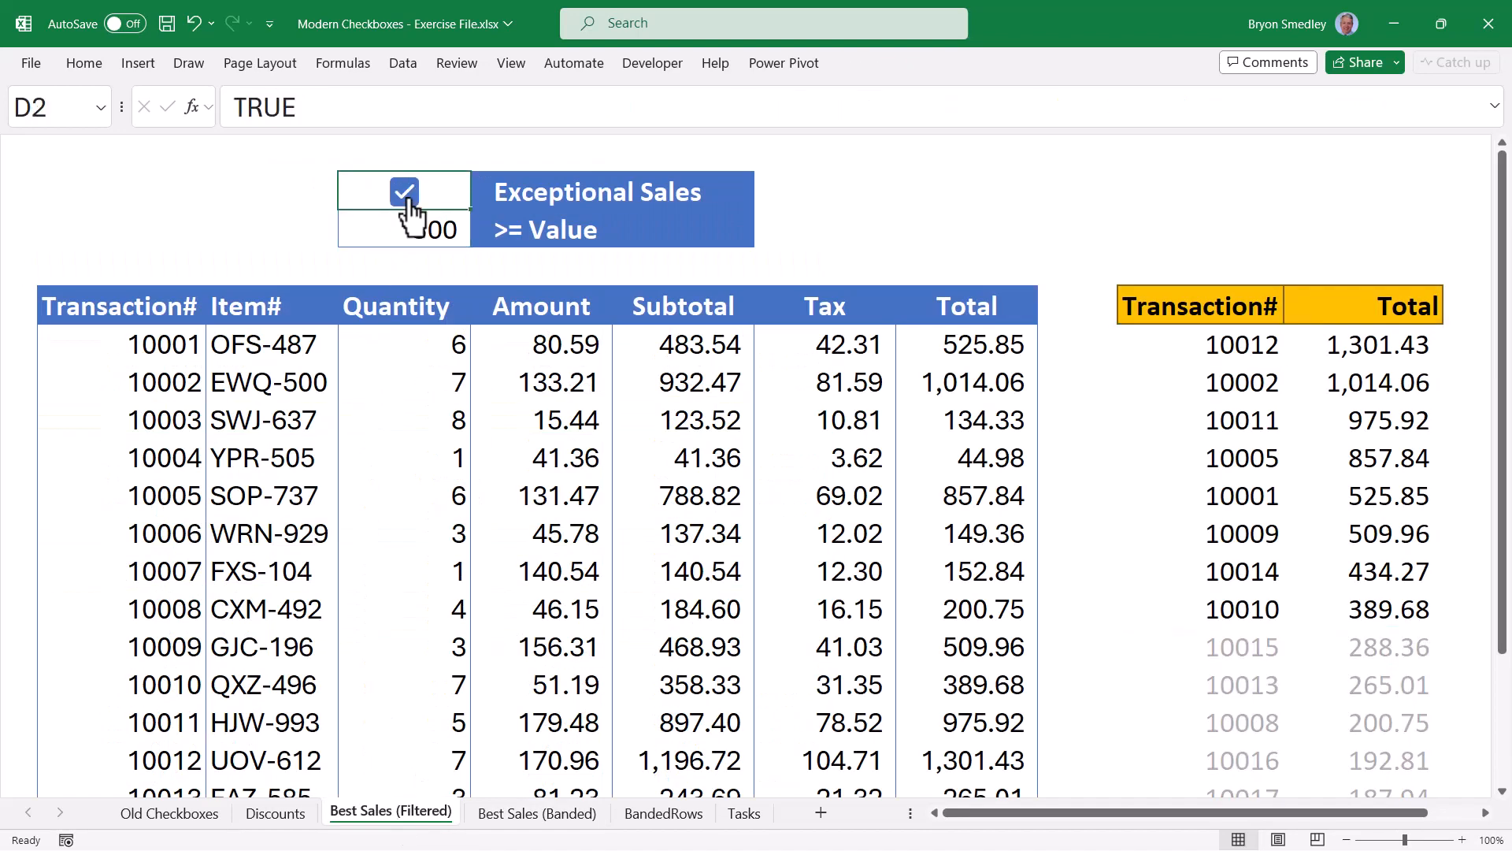
click(407, 198)
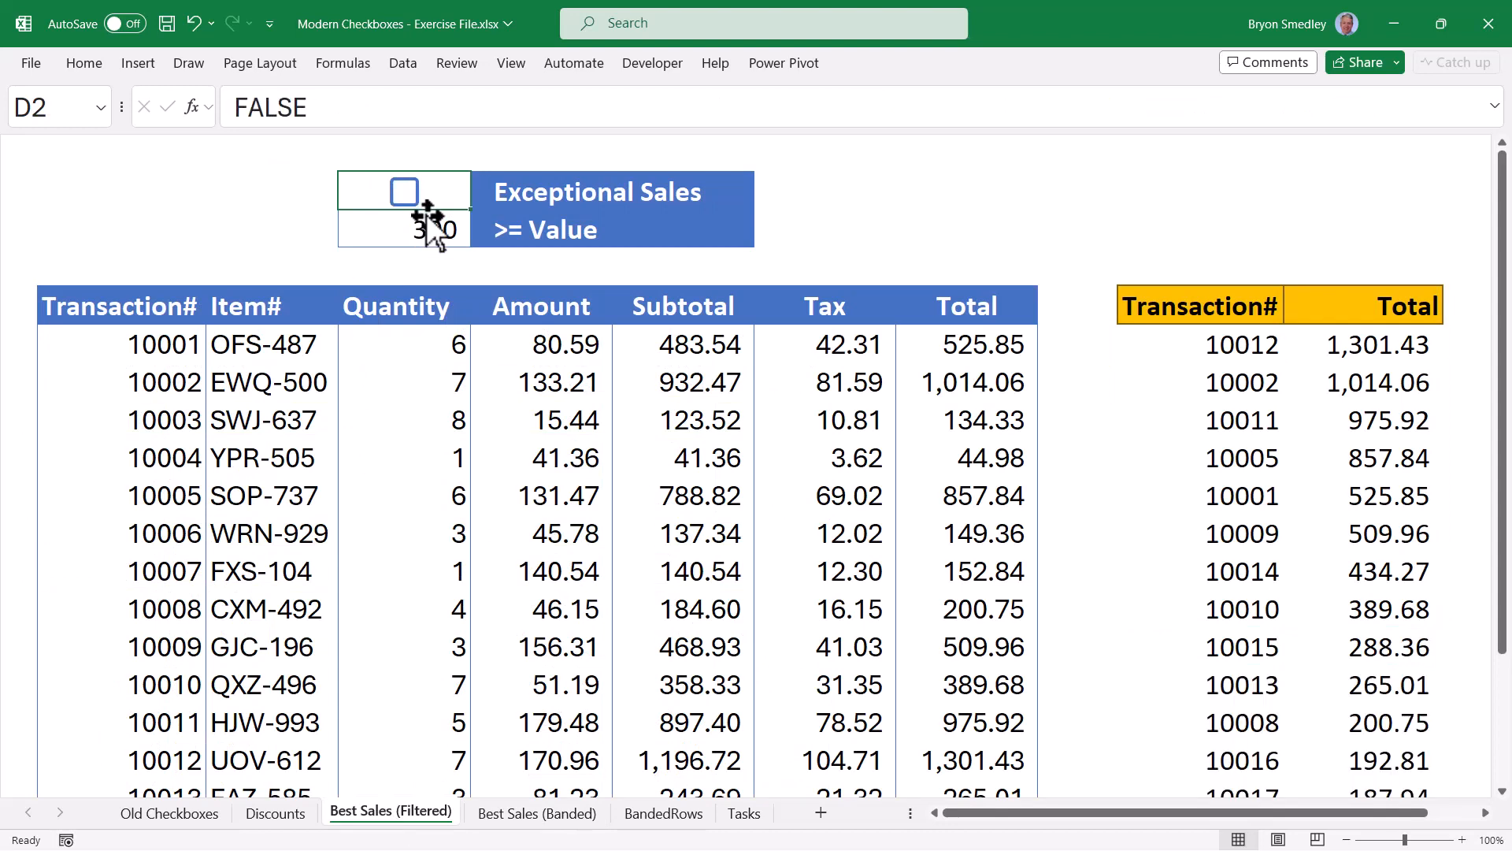
click(404, 193)
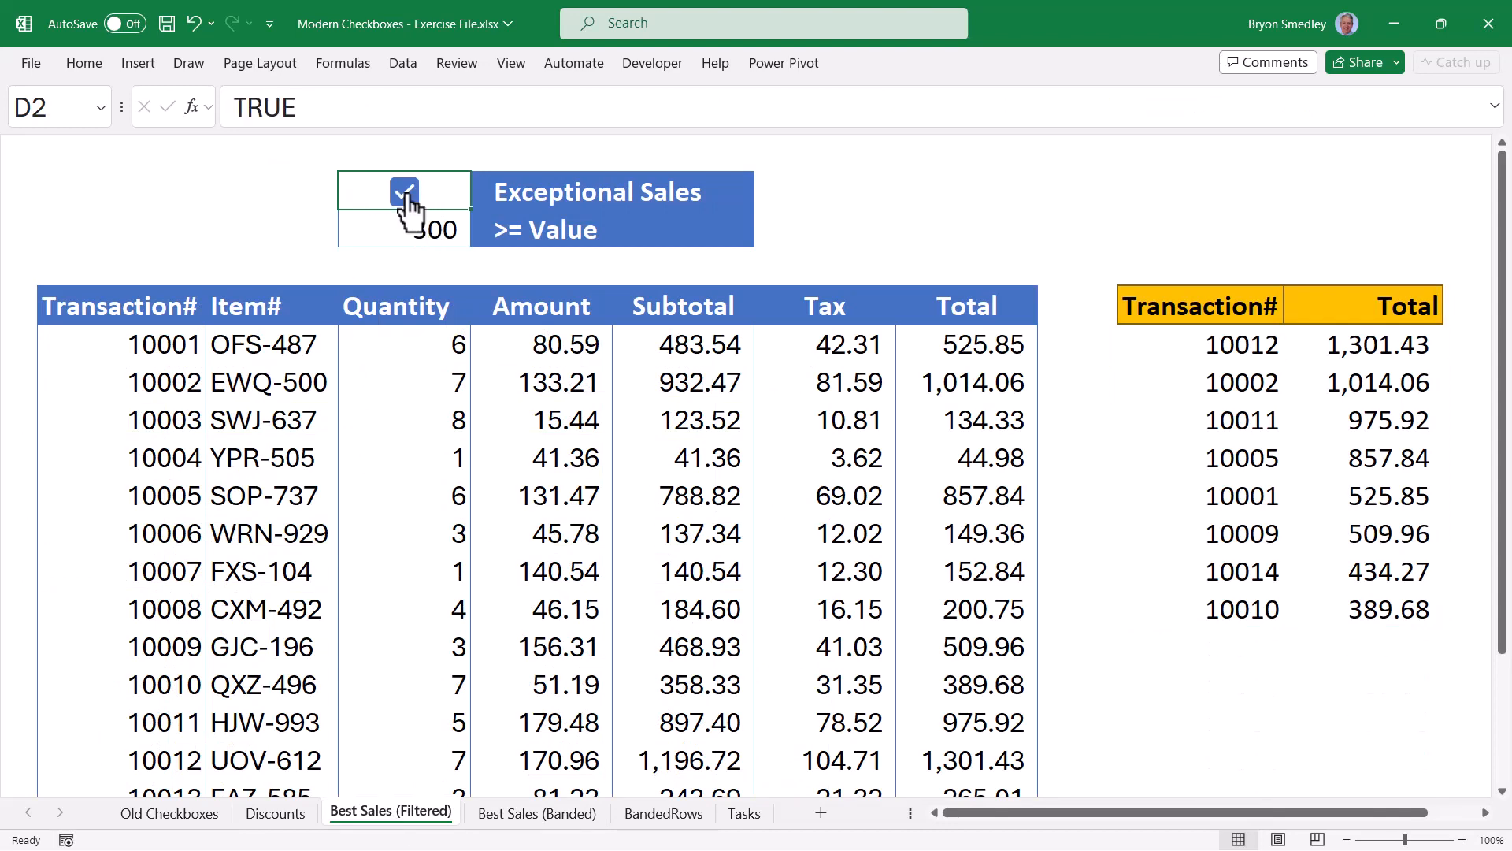